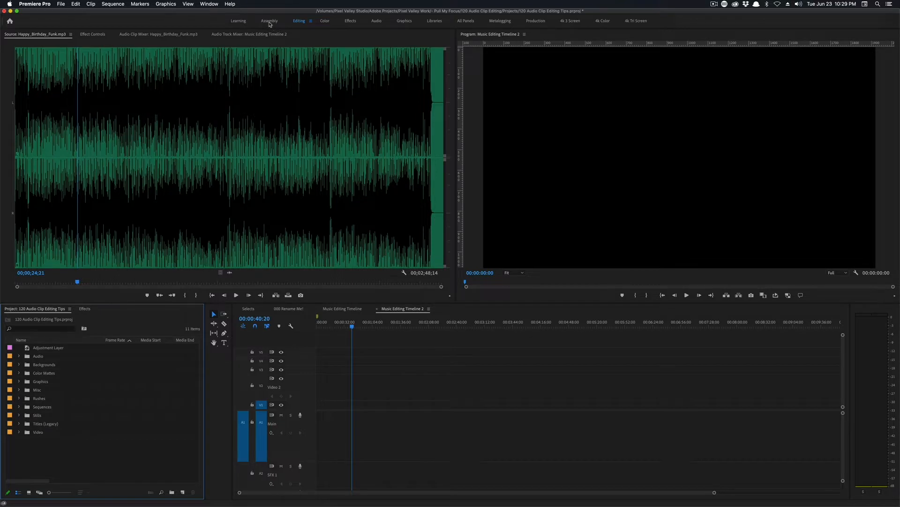
Switch to the Audio workspace and reset it to its saved layout
{"action": "left_click", "coordinate": [270, 21]}
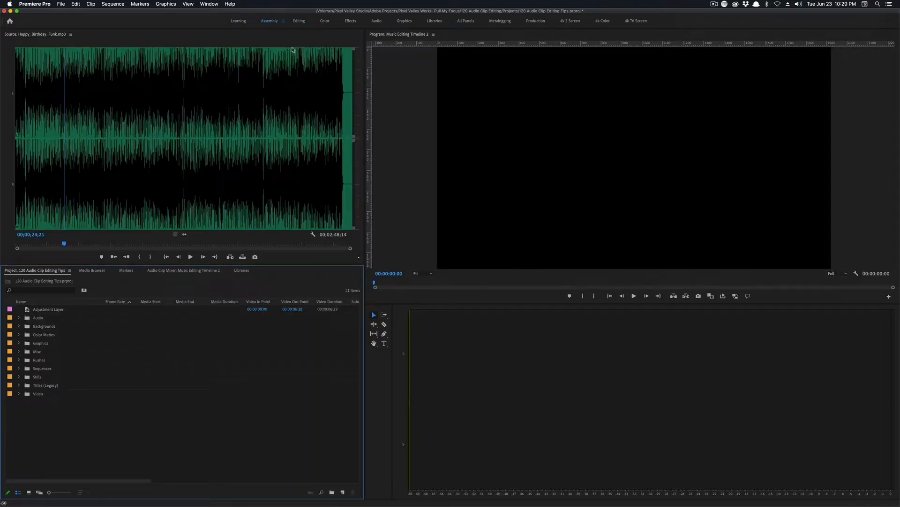
{"action": "left_click", "coordinate": [377, 21]}
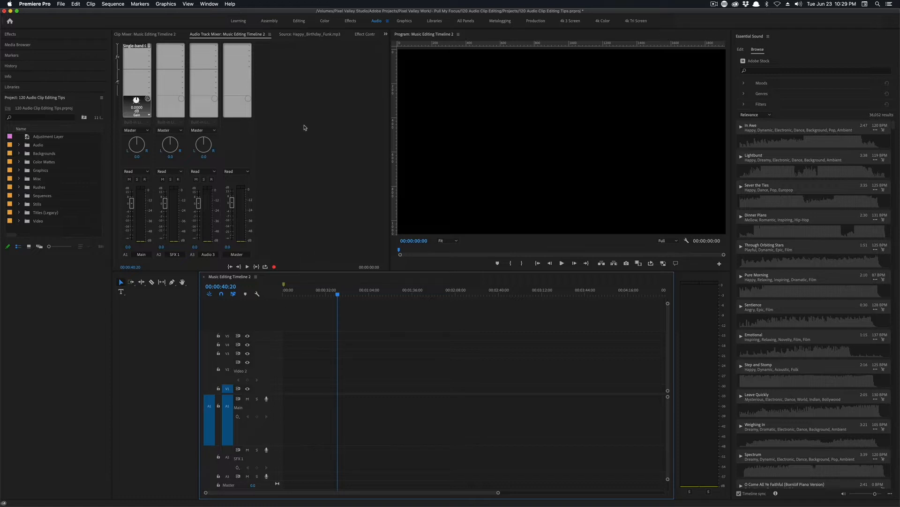
{"action": "left_click", "coordinate": [388, 22]}
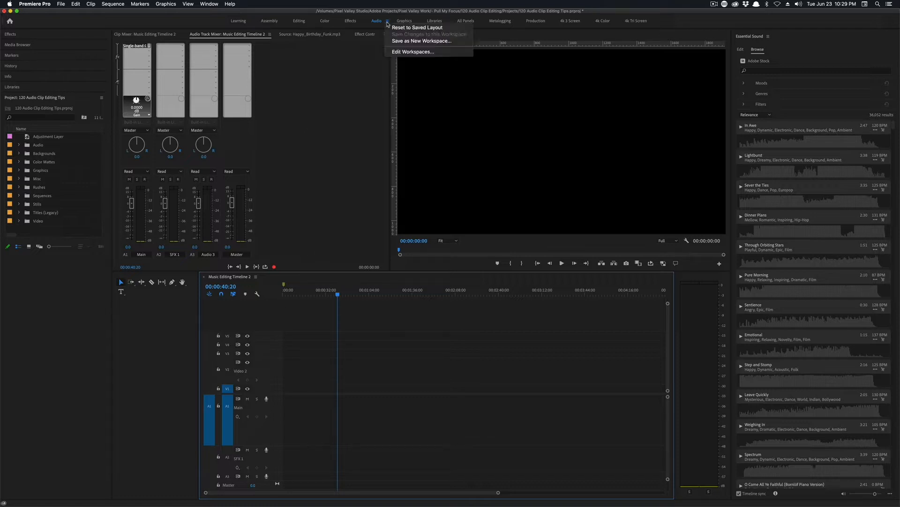
{"action": "left_click", "coordinate": [428, 28]}
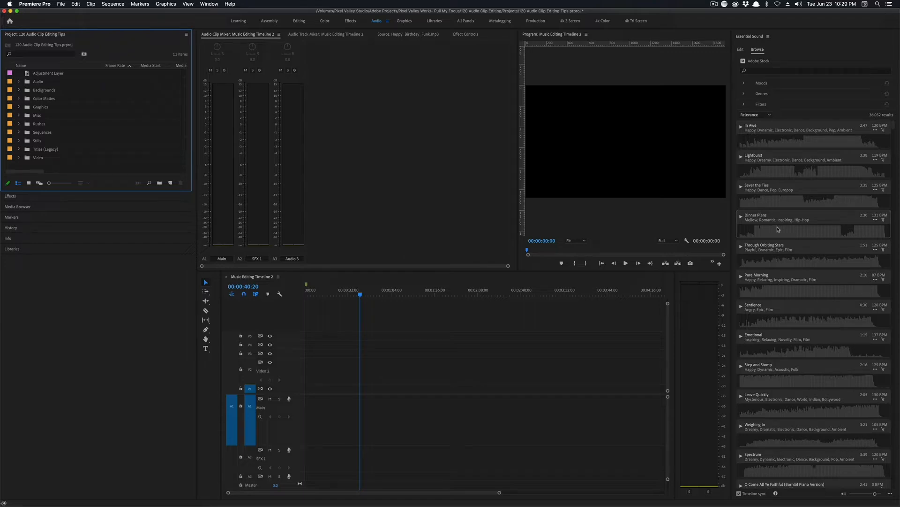
Browse the Adobe Stock music tracks and return to the start of the list
{"action": "scroll", "coordinate": [797, 266], "scroll_direction": "down", "scroll_amount": 15}
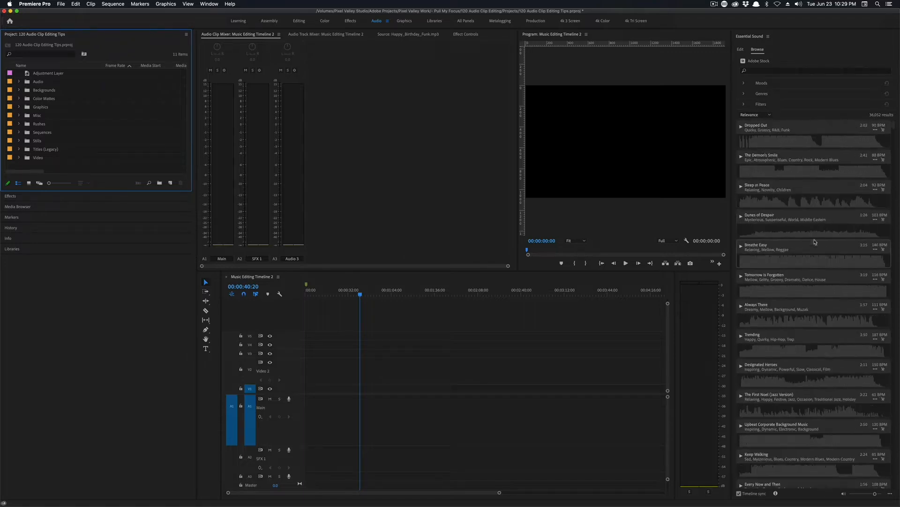
{"action": "scroll", "coordinate": [797, 266], "scroll_direction": "up", "scroll_amount": 3}
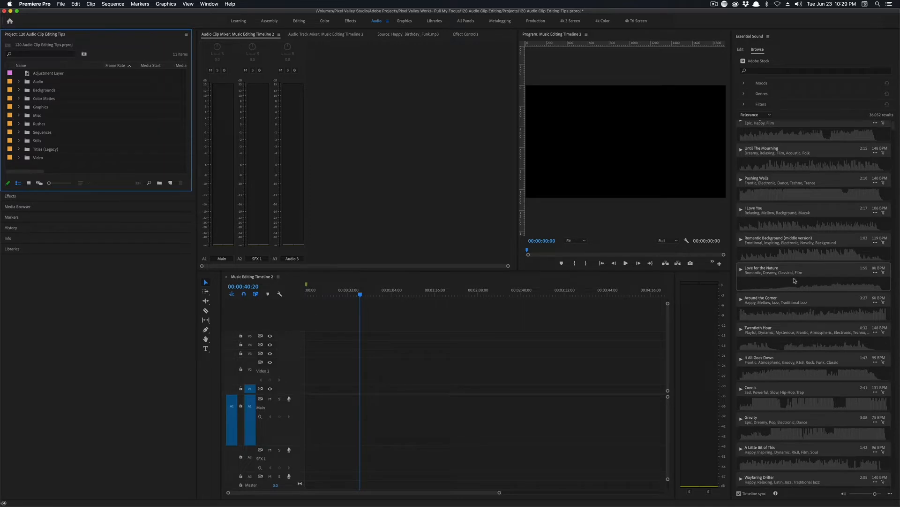
{"action": "scroll", "coordinate": [793, 279], "scroll_direction": "up", "scroll_amount": 10}
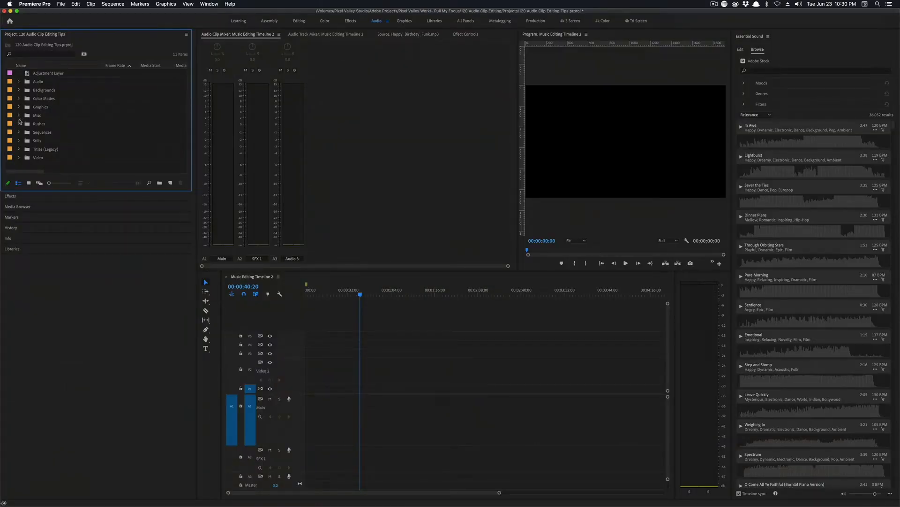
Expand the Audio and Music bins and place Cubic_Z.mp3 on the Main audio track, starting at about 10 seconds
{"action": "left_click", "coordinate": [20, 82]}
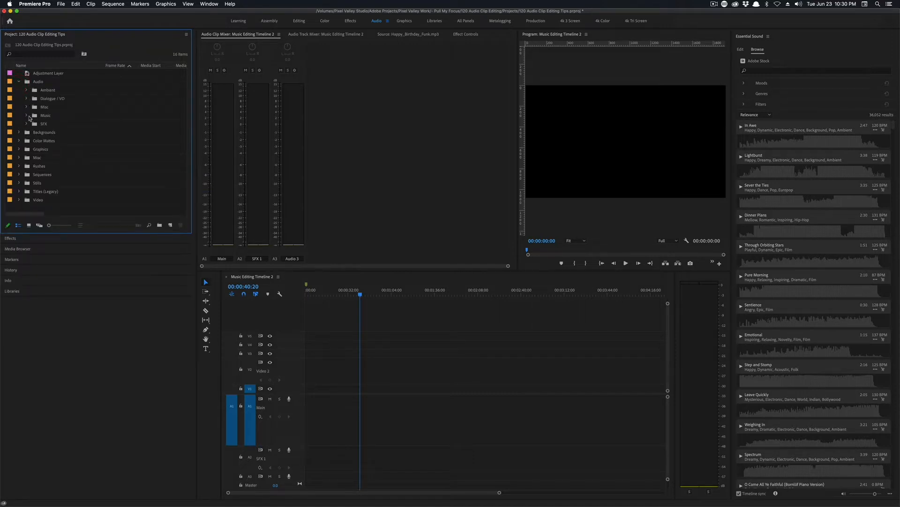
{"action": "left_click", "coordinate": [27, 116]}
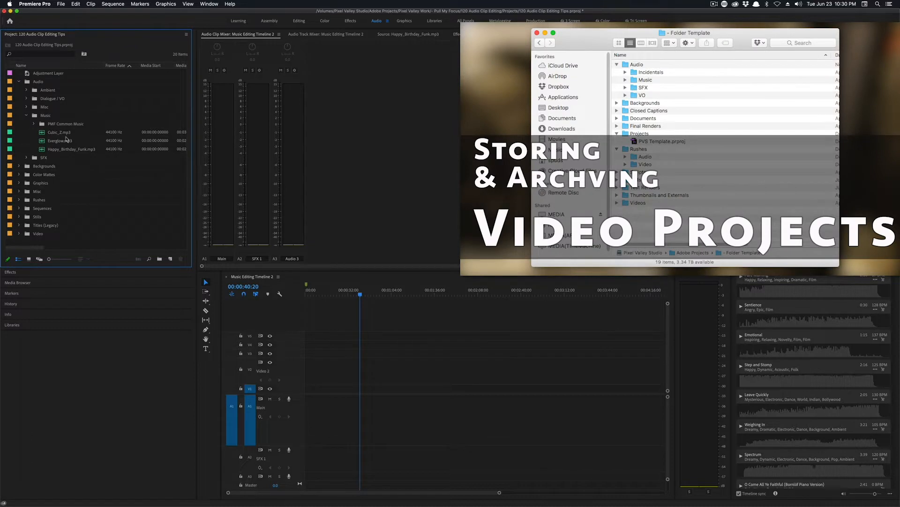
{"action": "left_click", "coordinate": [66, 134]}
{"action": "left_click_drag", "start_coordinate": [71, 135], "coordinate": [322, 404]}
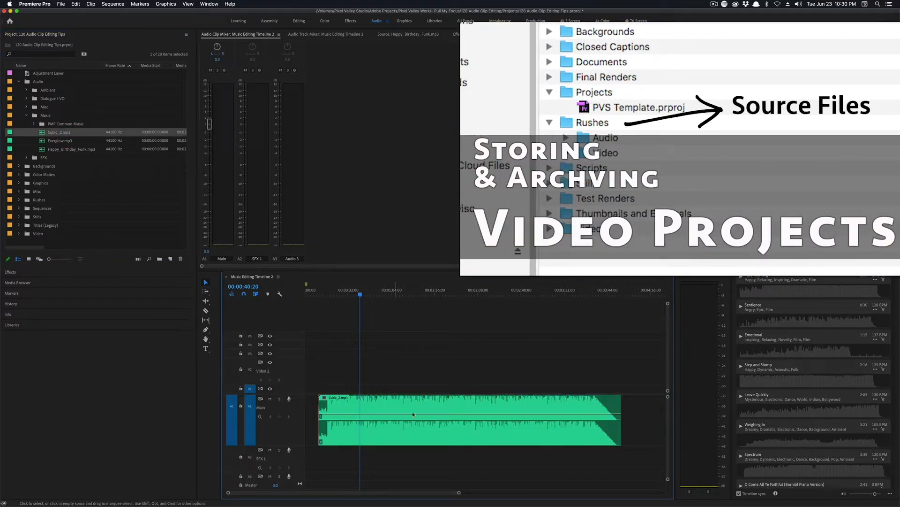
Add Everglow.mp3 and Happy_Birthday_Funk.mp3 to the Main audio track after the first clip, leaving gaps between the clips
{"action": "key", "text": "minus"}
{"action": "key", "text": "minus"}
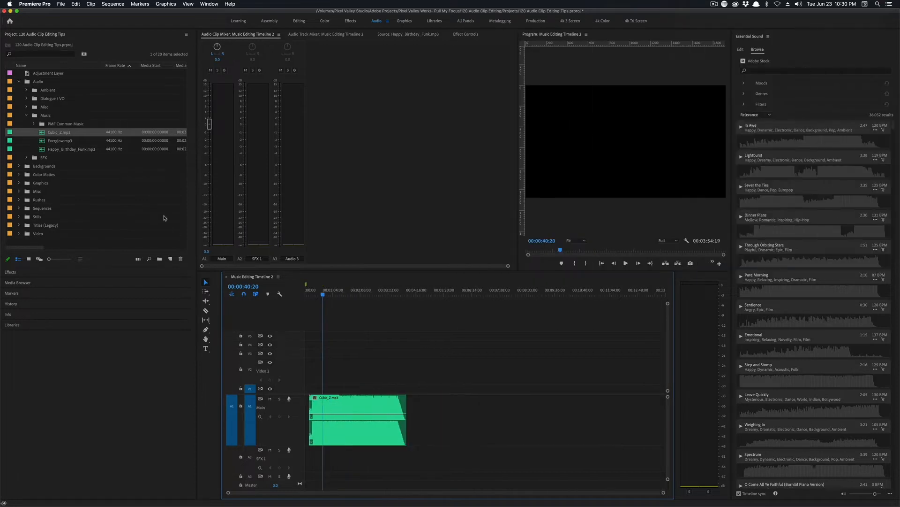
{"action": "left_click_drag", "start_coordinate": [68, 143], "coordinate": [265, 245]}
{"action": "left_click_drag", "start_coordinate": [432, 381], "coordinate": [463, 410]}
{"action": "left_click_drag", "start_coordinate": [72, 149], "coordinate": [532, 410]}
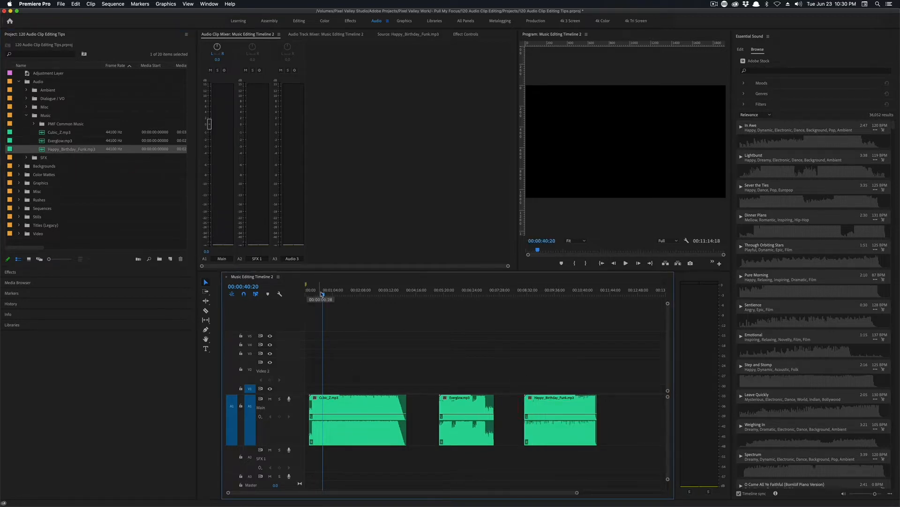
Play the opening of the Cubic_Z.mp3 clip from just before it starts to about 25 seconds
{"action": "left_click_drag", "start_coordinate": [323, 294], "coordinate": [326, 297]}
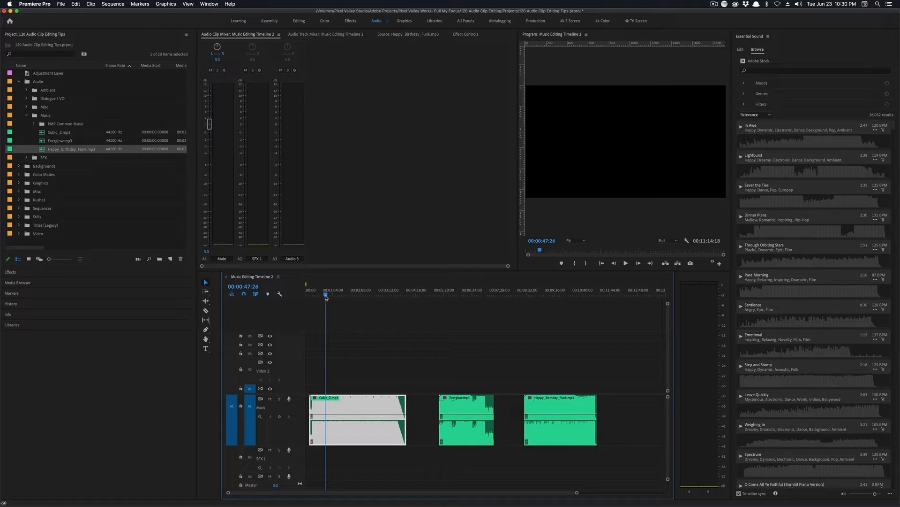
{"action": "left_click_drag", "start_coordinate": [325, 294], "coordinate": [321, 294]}
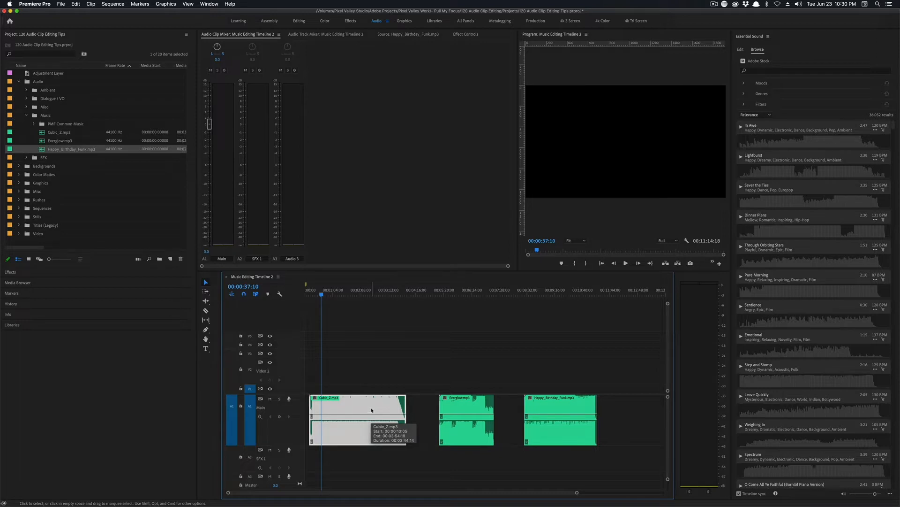
{"action": "left_click", "coordinate": [310, 294]}
{"action": "left_click", "coordinate": [311, 299]}
{"action": "key", "text": "="}
{"action": "key", "text": "="}
{"action": "key", "text": "="}
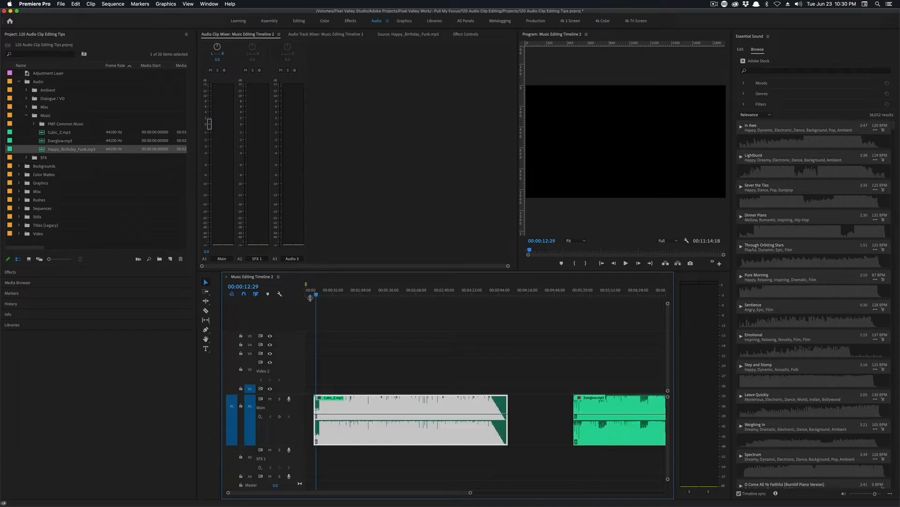
{"action": "left_click", "coordinate": [339, 296]}
{"action": "key", "text": "space"}
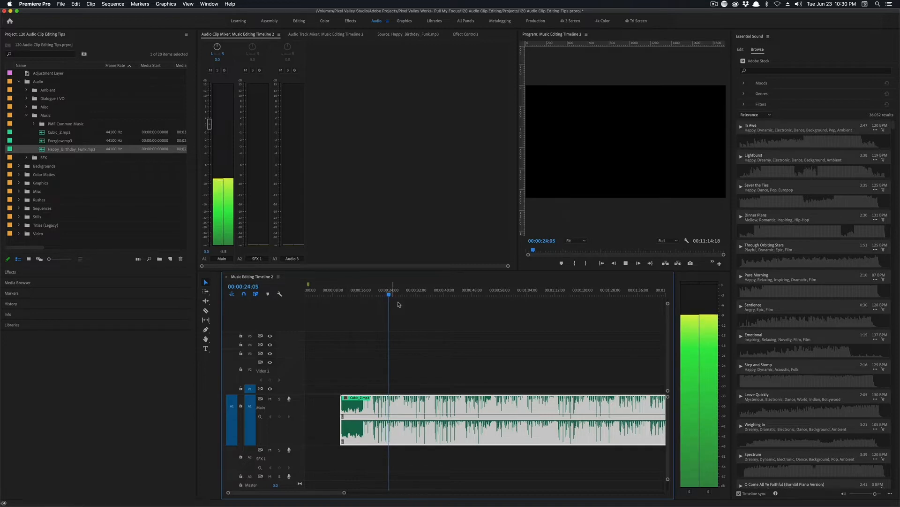
{"action": "key", "text": "space"}
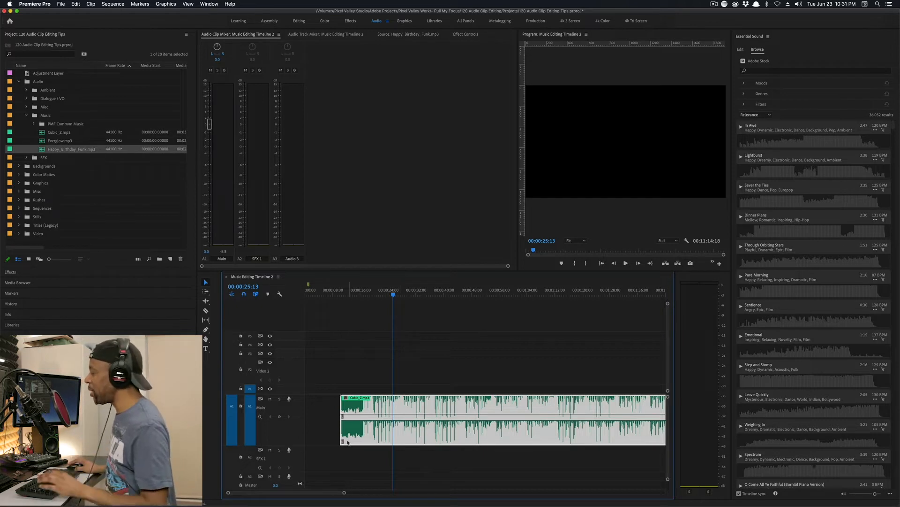
Play the fade-out at the end of the Cubic_Z.mp3 clip, skipping ahead to about 00:03:44 partway through
{"action": "left_click_drag", "start_coordinate": [331, 492], "coordinate": [374, 493]}
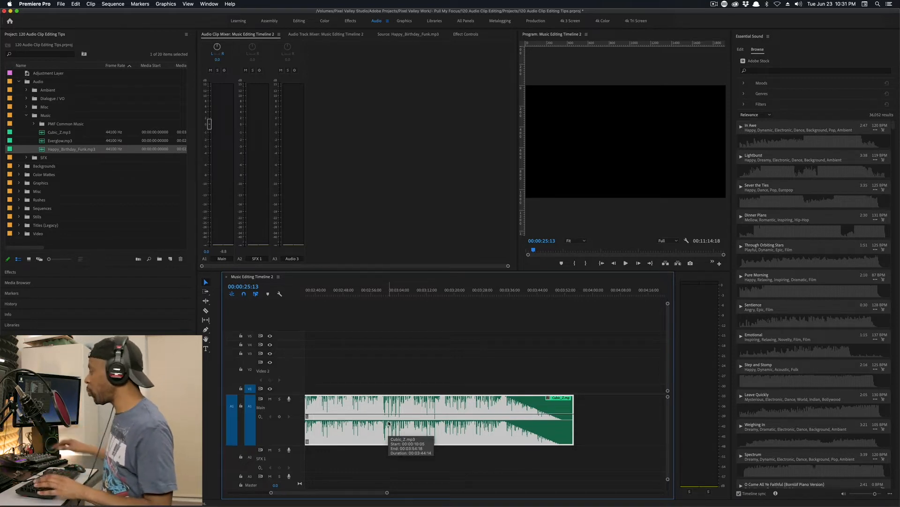
{"action": "left_click", "coordinate": [495, 295]}
{"action": "key", "text": "space"}
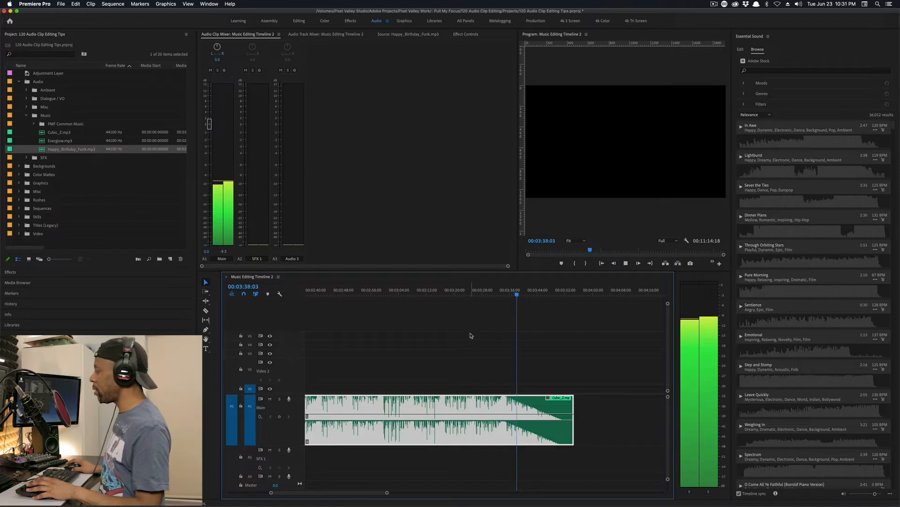
{"action": "key", "text": "space"}
{"action": "left_click_drag", "start_coordinate": [532, 296], "coordinate": [538, 296]}
{"action": "key", "text": "space"}
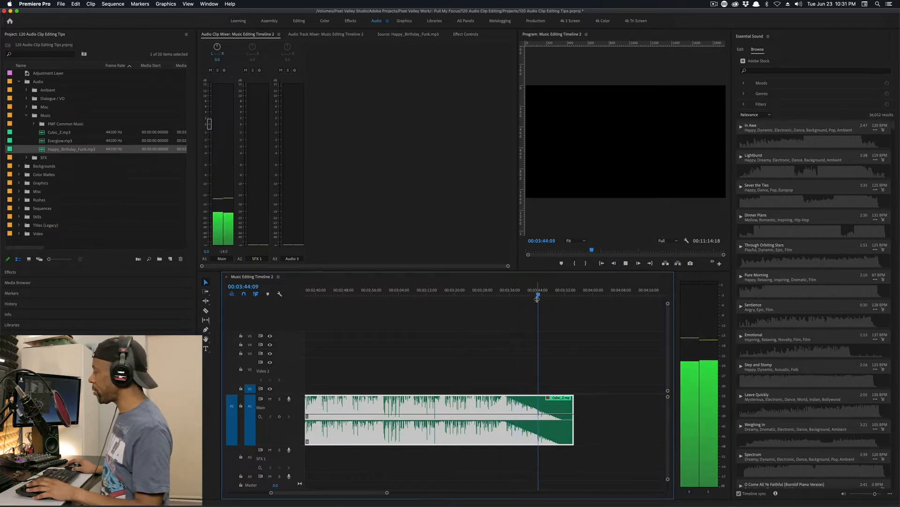
{"action": "key", "text": "space"}
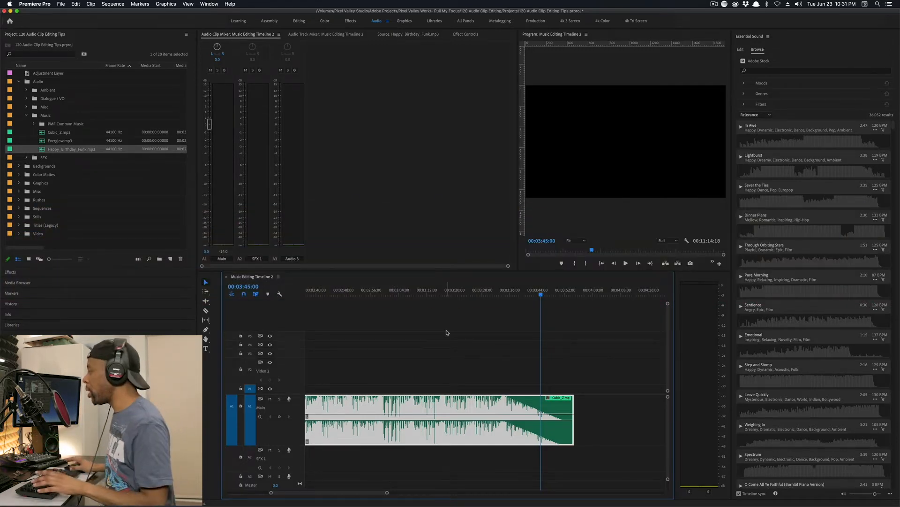
Select the Happy_Birthday_Funk.mp3 clip and play its opening from about 00:08:26
{"action": "left_click_drag", "start_coordinate": [368, 492], "coordinate": [389, 494]}
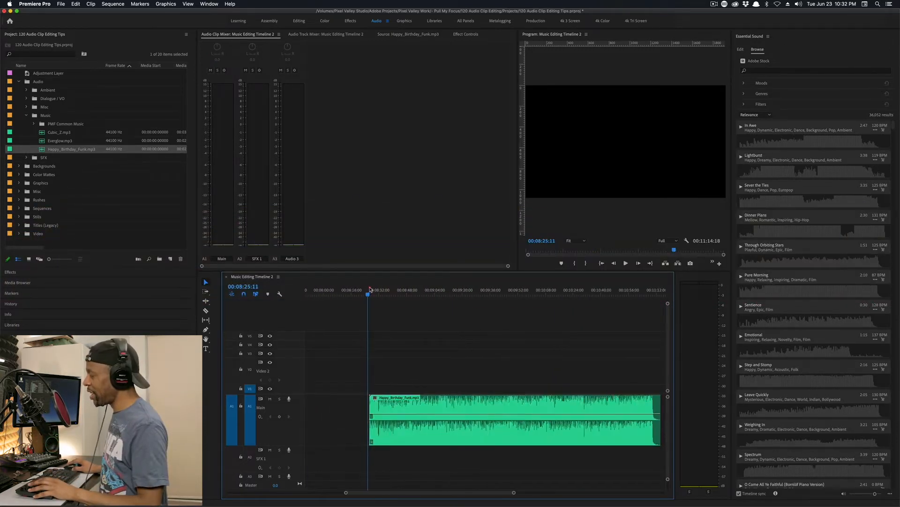
{"action": "key", "text": "d"}
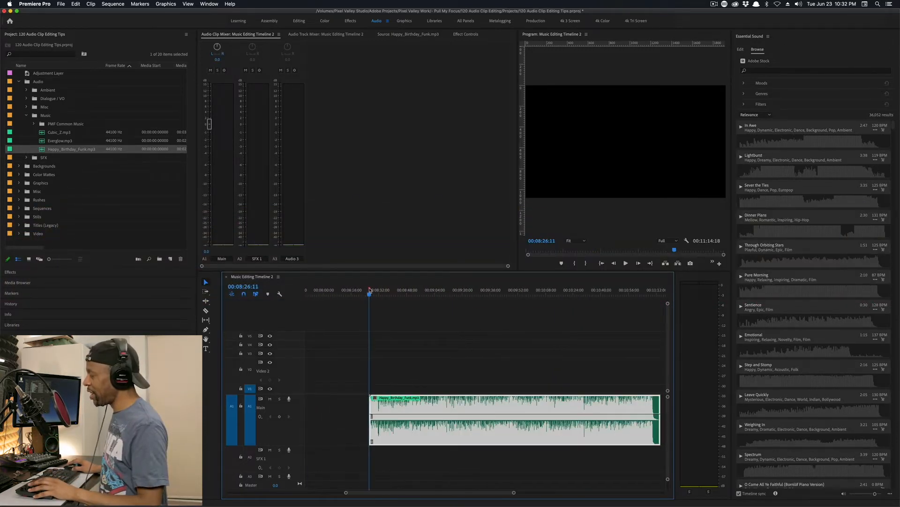
{"action": "key", "text": "space"}
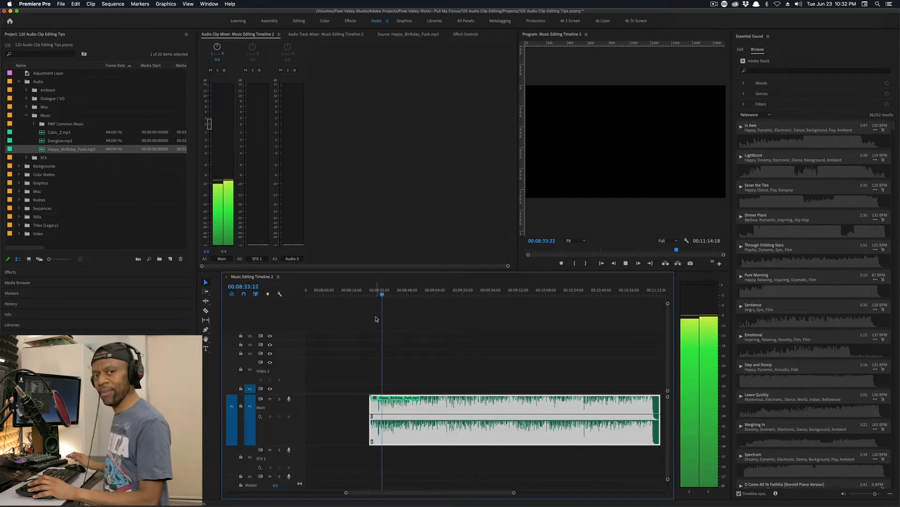
{"action": "key", "text": "space"}
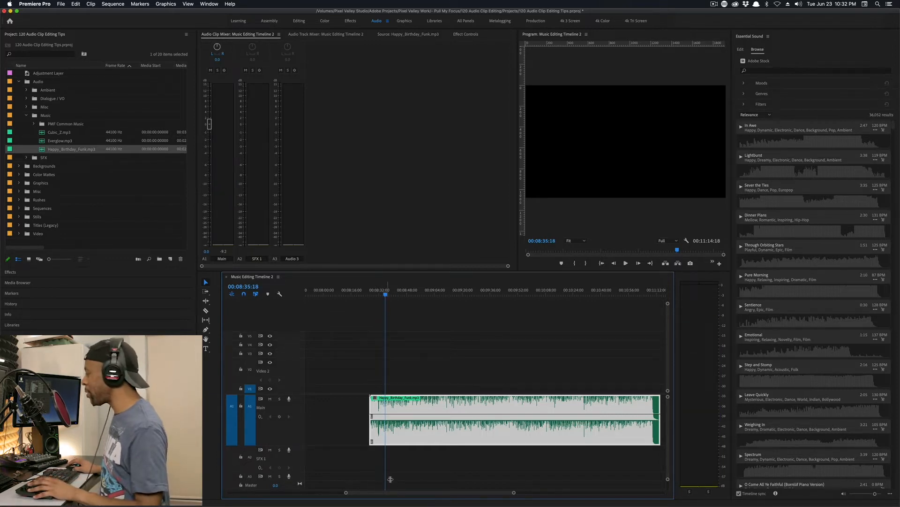
Play the ending of the Happy_Birthday_Funk.mp3 clip from about 00:11:05, and replay it from about 00:11:00
{"action": "scroll", "coordinate": [408, 494], "scroll_direction": "right", "scroll_amount": 5}
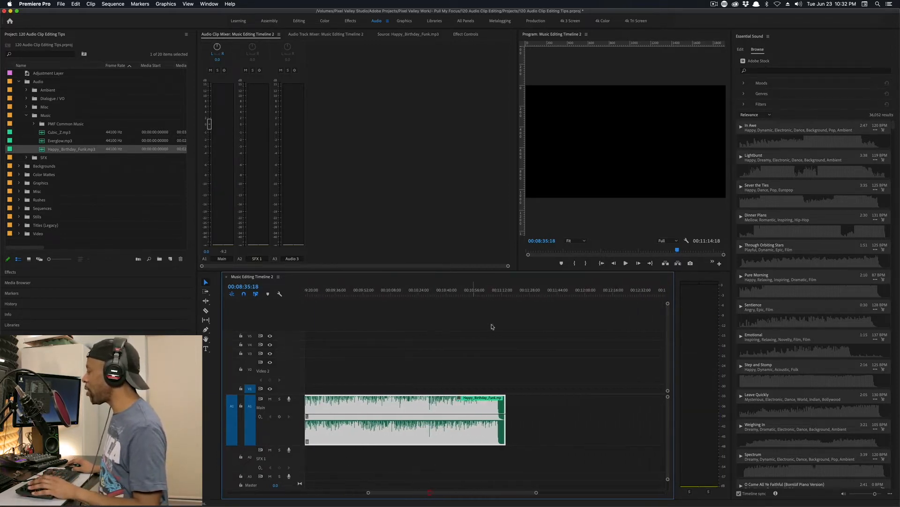
{"action": "left_click", "coordinate": [491, 291]}
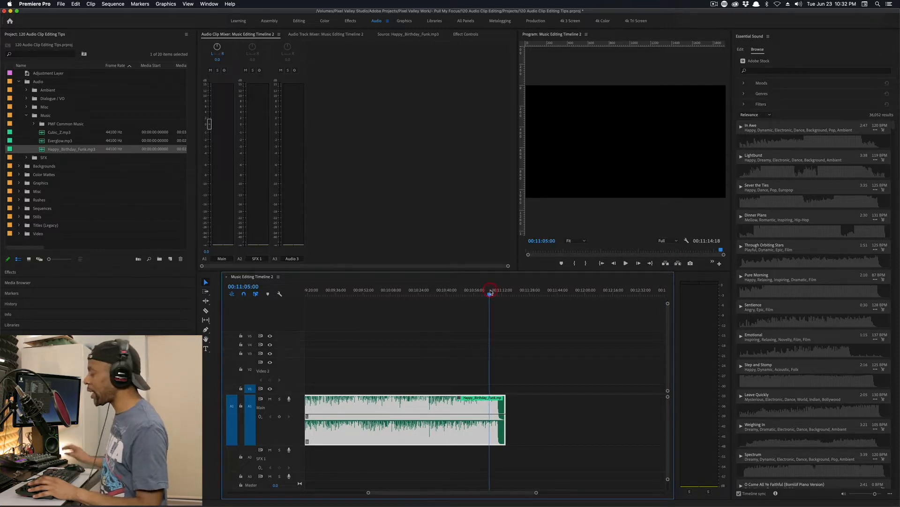
{"action": "key", "text": "space"}
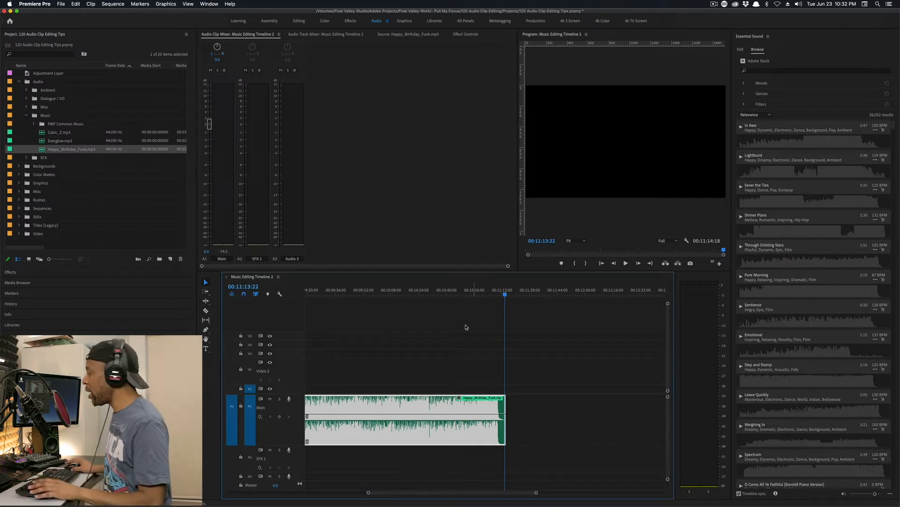
{"action": "left_click_drag", "start_coordinate": [504, 295], "coordinate": [482, 298]}
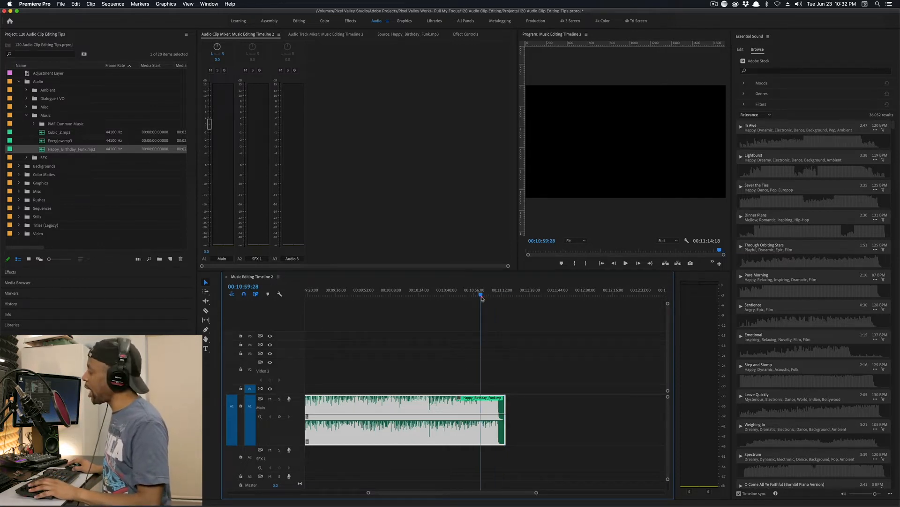
{"action": "key", "text": "space"}
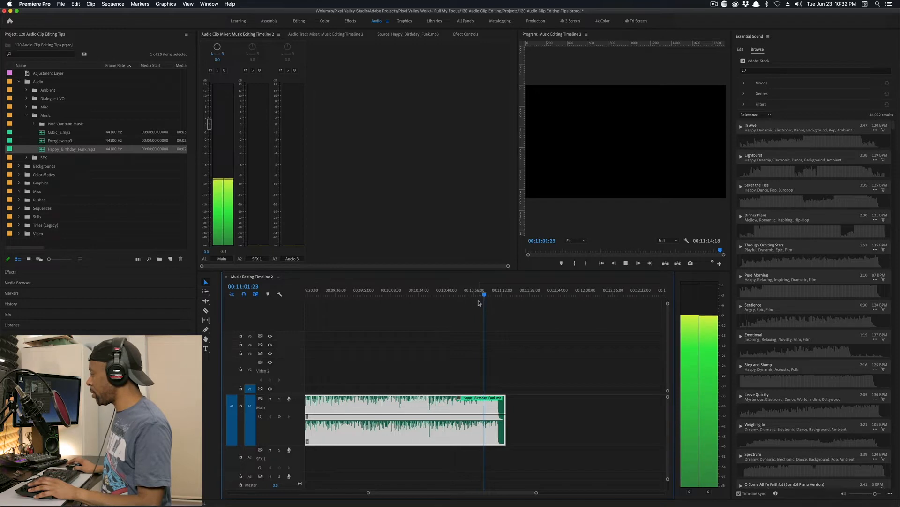
{"action": "key", "text": "="}
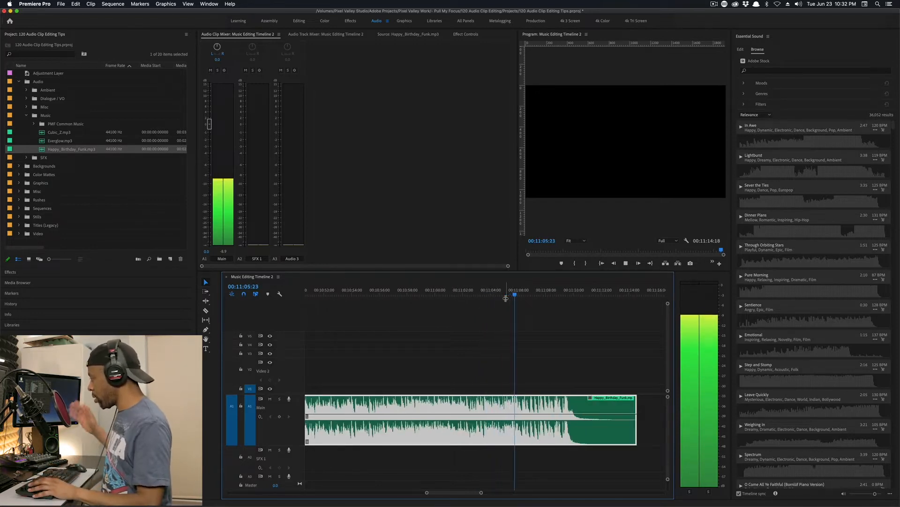
{"action": "left_click", "coordinate": [524, 291]}
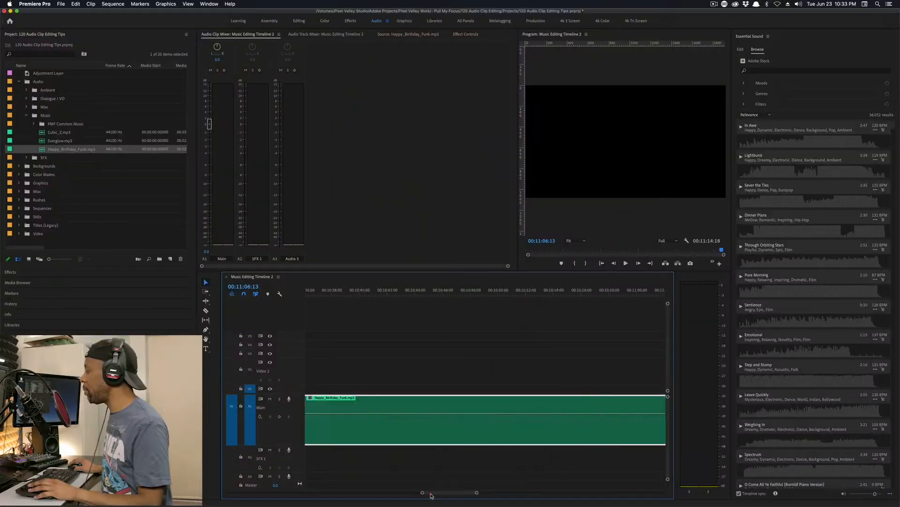
Return the playhead to the beginning of the Happy_Birthday_Funk.mp3 clip and play it again
{"action": "key", "text": "minus"}
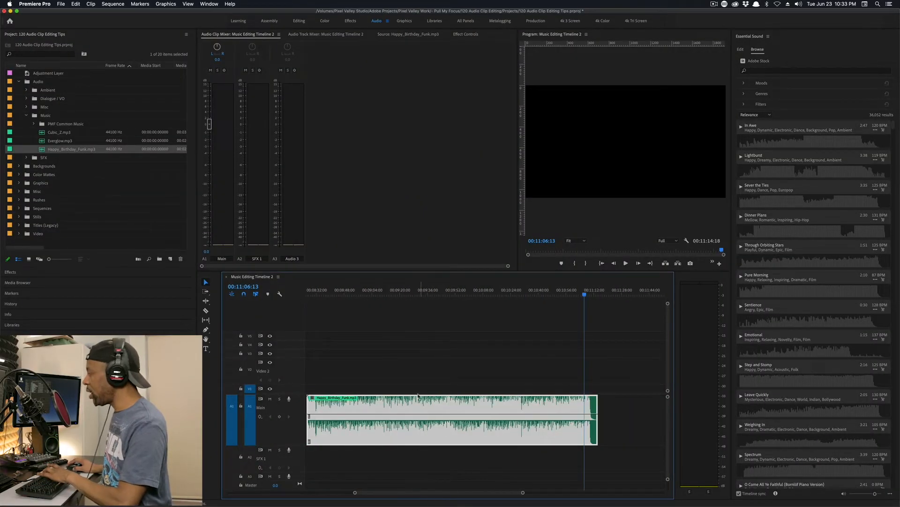
{"action": "scroll", "coordinate": [415, 493], "scroll_direction": "up", "scroll_amount": 3}
{"action": "left_click", "coordinate": [371, 293]}
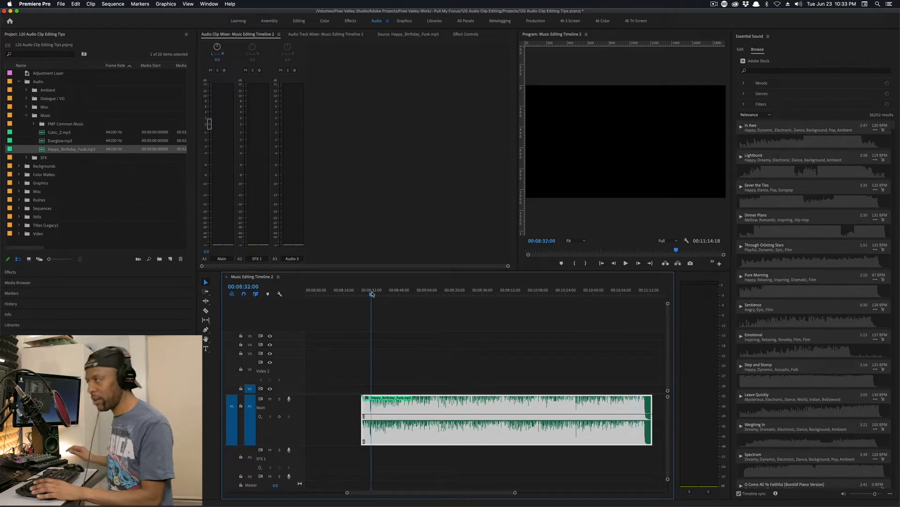
{"action": "left_click_drag", "start_coordinate": [372, 294], "coordinate": [363, 294]}
{"action": "key", "text": "space"}
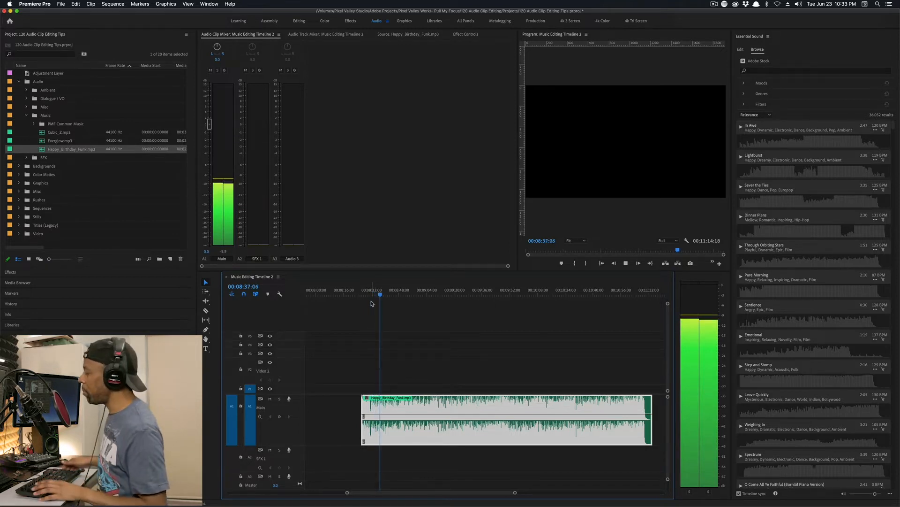
Return the playhead to near the beginning of the Happy_Birthday_Funk.mp3 clip and replay its opening until about 00:08:40
{"action": "key", "text": "space"}
{"action": "left_click_drag", "start_coordinate": [365, 290], "coordinate": [370, 294]}
{"action": "key", "text": "space"}
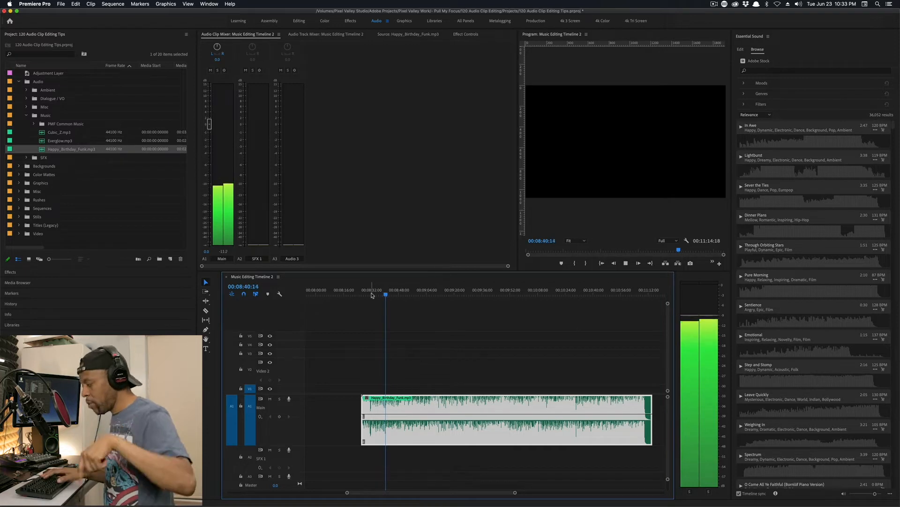
{"action": "key", "text": "space"}
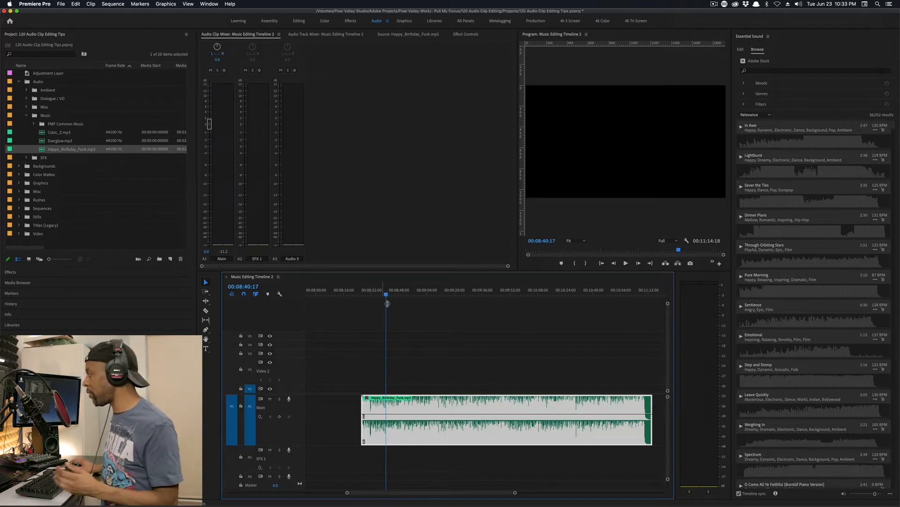
Play the Happy_Birthday_Funk.mp3 clip from about 00:08:26 and add four clip markers on the beats between about 00:08:32 and 00:08:36
{"action": "left_click_drag", "start_coordinate": [388, 297], "coordinate": [384, 295]}
{"action": "key", "text": "="}
{"action": "key", "text": "="}
{"action": "key", "text": "="}
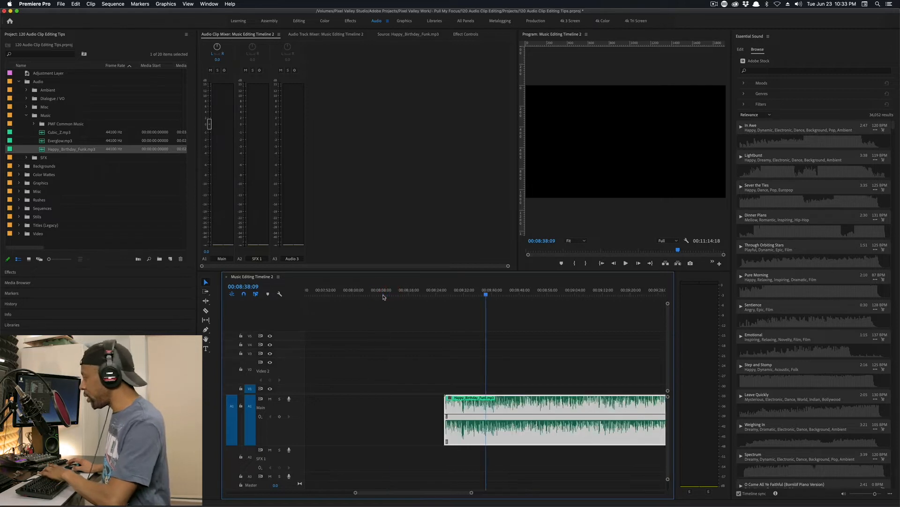
{"action": "left_click_drag", "start_coordinate": [449, 294], "coordinate": [381, 296]}
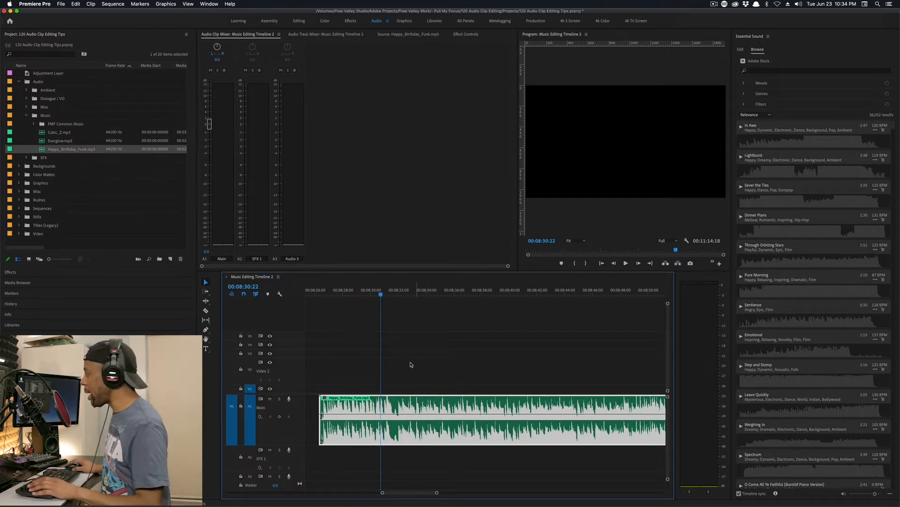
{"action": "left_click", "coordinate": [344, 290]}
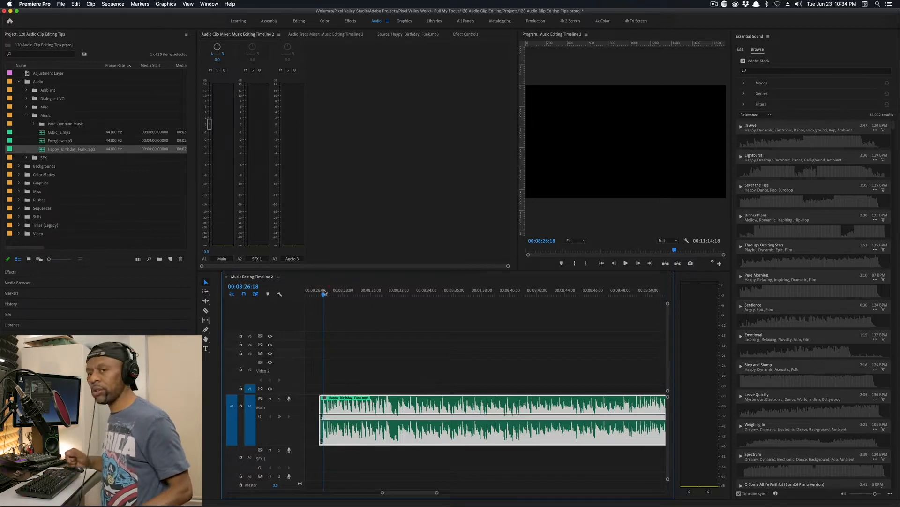
{"action": "key", "text": "space"}
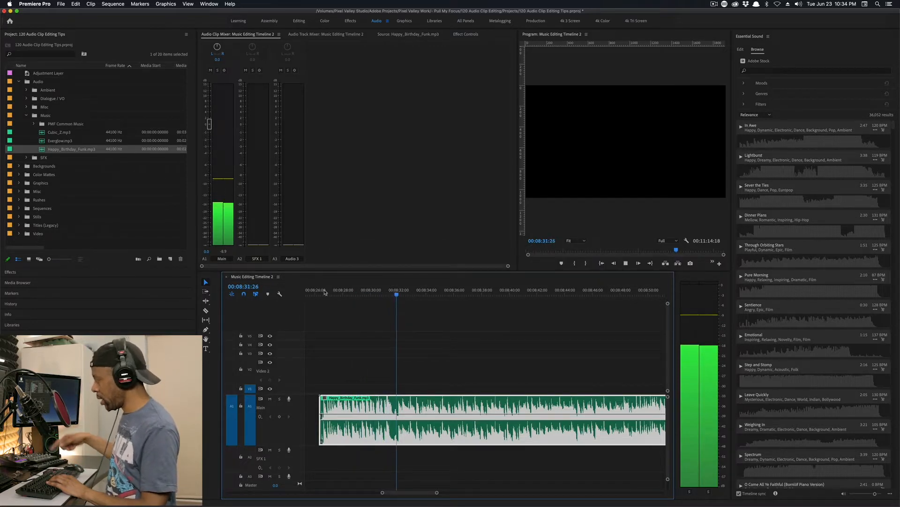
{"action": "key", "text": "m"}
{"action": "key", "text": "m"}
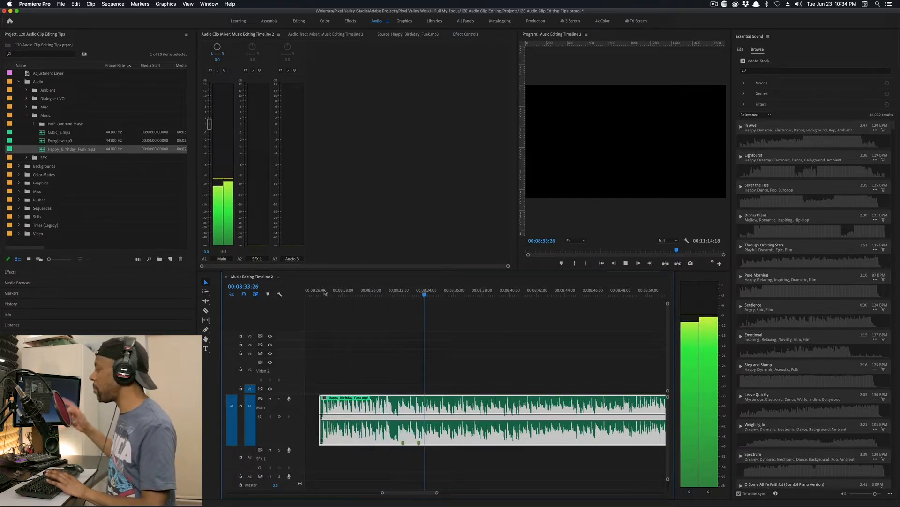
{"action": "key", "text": "m"}
{"action": "key", "text": "m"}
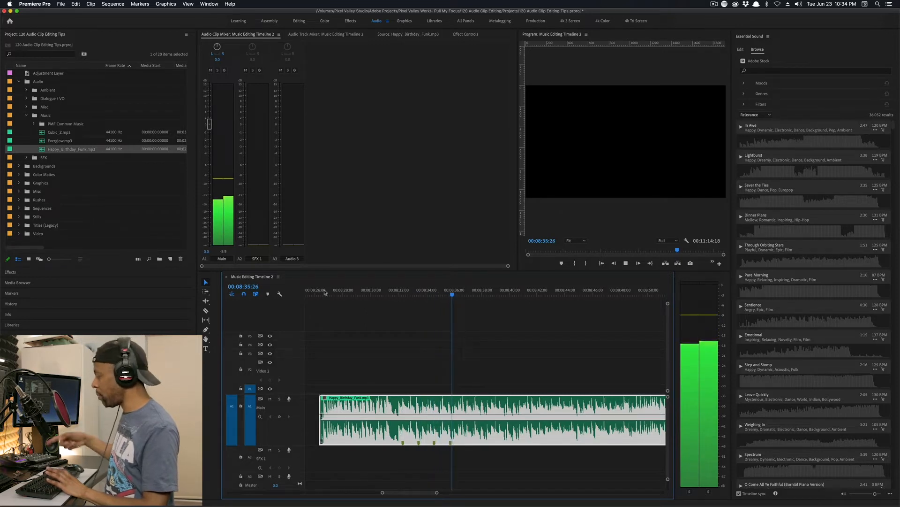
{"action": "key", "text": "space"}
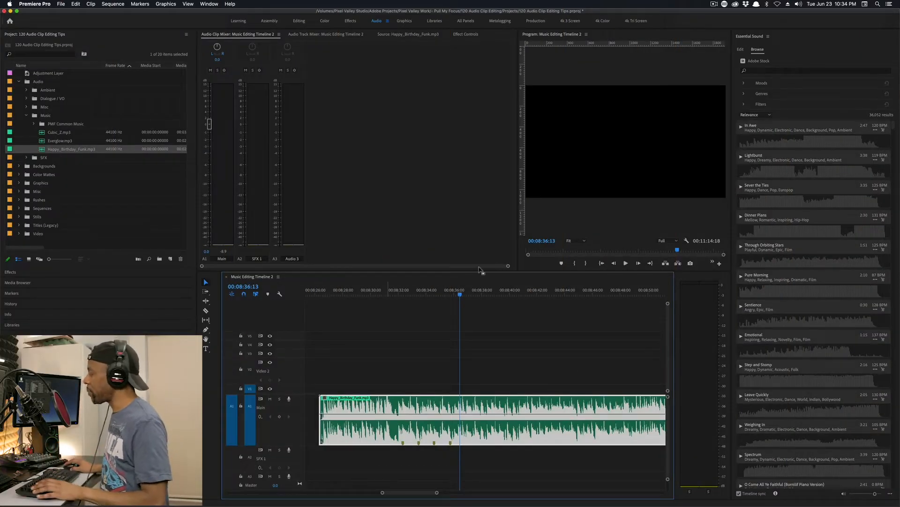
Scrub across the four beat markers around 00:08:33, then replay the clip from its beginning until about 00:08:32
{"action": "left_click_drag", "start_coordinate": [467, 289], "coordinate": [415, 293]}
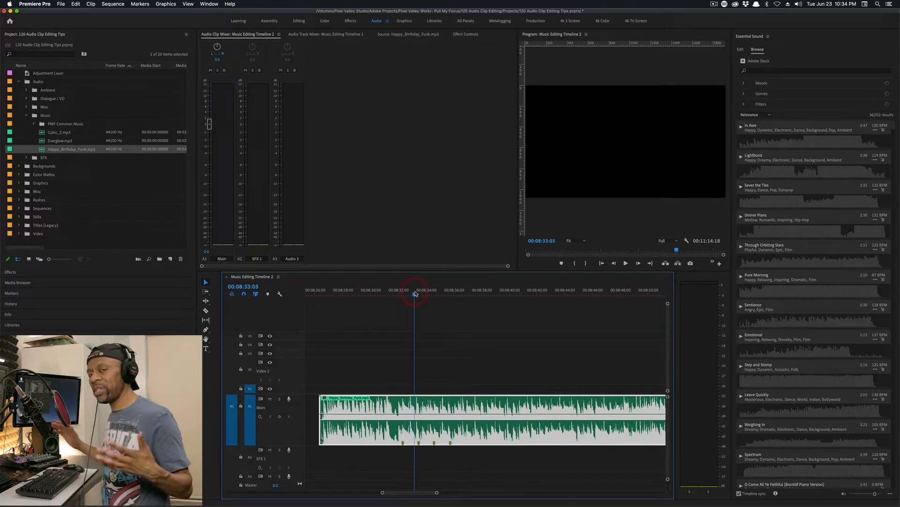
{"action": "mouse_move", "coordinate": [413, 299]}
{"action": "left_mouse_down"}
{"action": "mouse_move", "coordinate": [432, 299]}
{"action": "mouse_move", "coordinate": [422, 301]}
{"action": "left_mouse_up"}
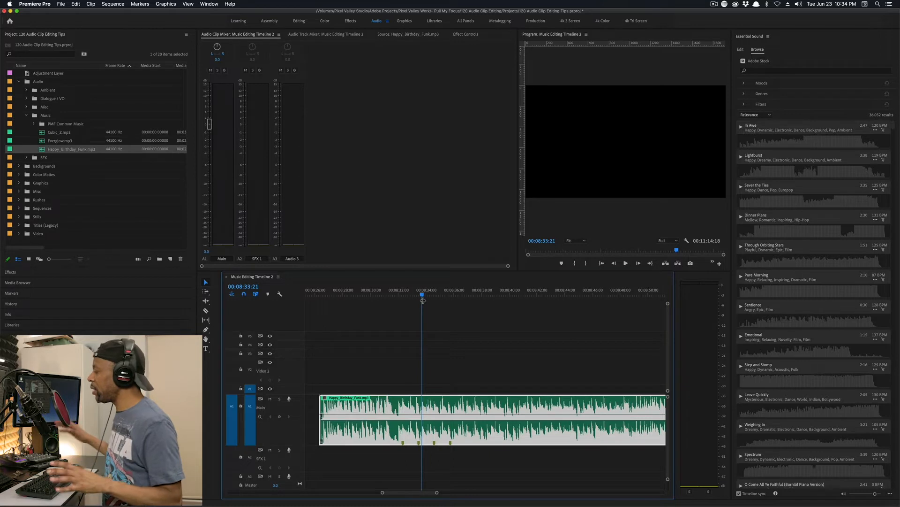
{"action": "scroll", "coordinate": [493, 448], "scroll_direction": "down", "scroll_amount": 2}
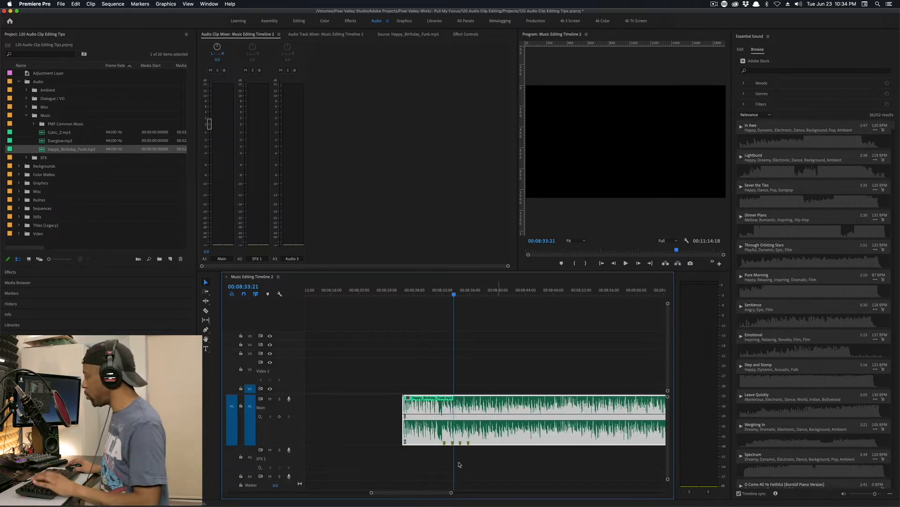
{"action": "left_click_drag", "start_coordinate": [406, 493], "coordinate": [409, 492]}
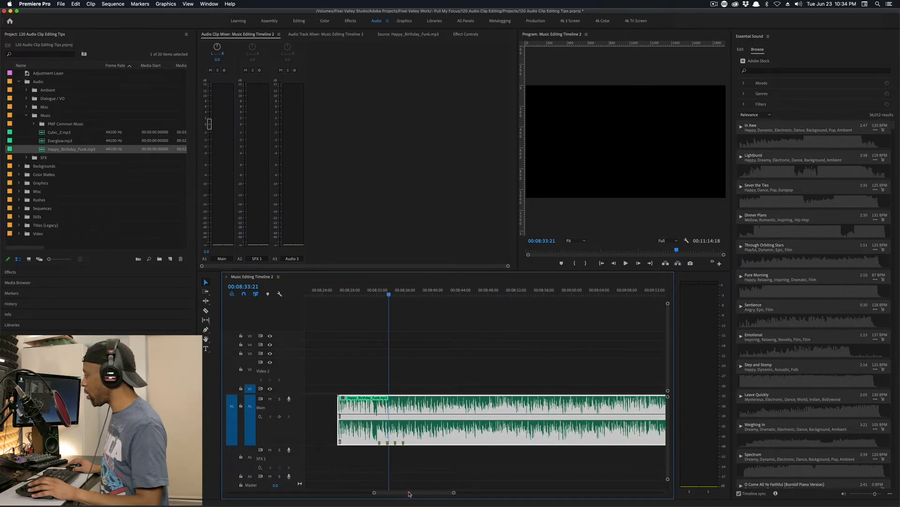
{"action": "left_click", "coordinate": [337, 293]}
{"action": "key", "text": "space"}
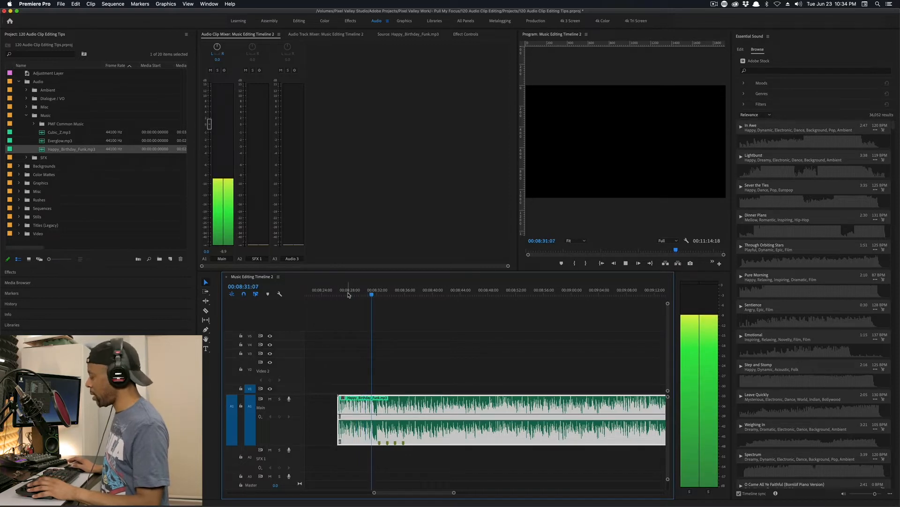
{"action": "key", "text": "space"}
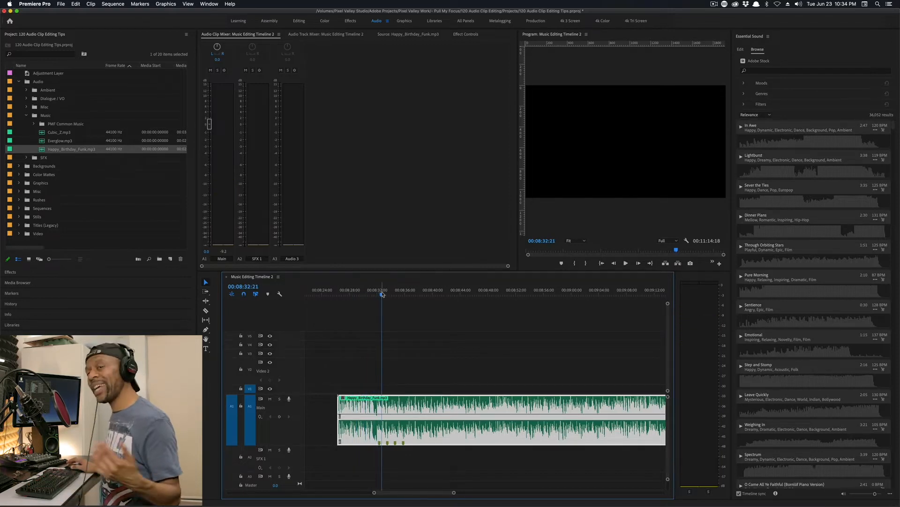
Listen to the section from about 00:08:50, then play the earlier passage leading up to about 00:08:48
{"action": "left_click_drag", "start_coordinate": [384, 295], "coordinate": [505, 296]}
{"action": "left_click_drag", "start_coordinate": [424, 494], "coordinate": [431, 493]}
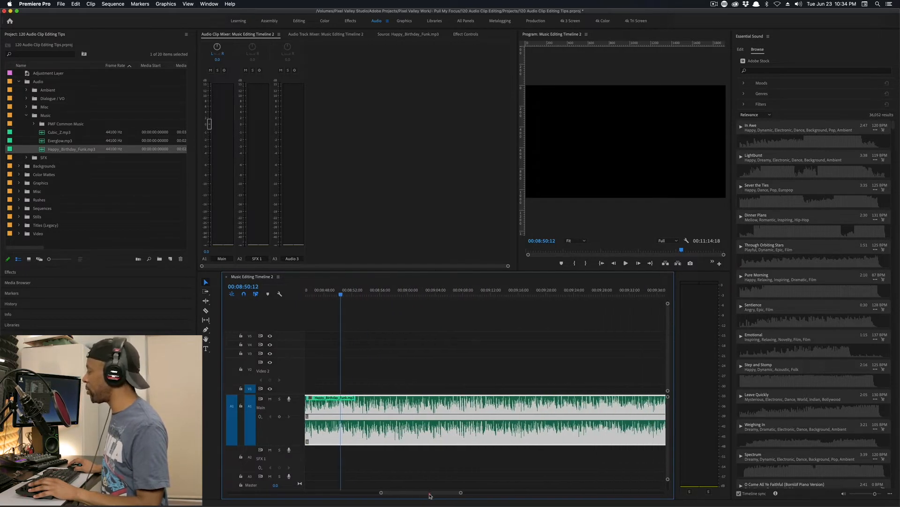
{"action": "key", "text": "space"}
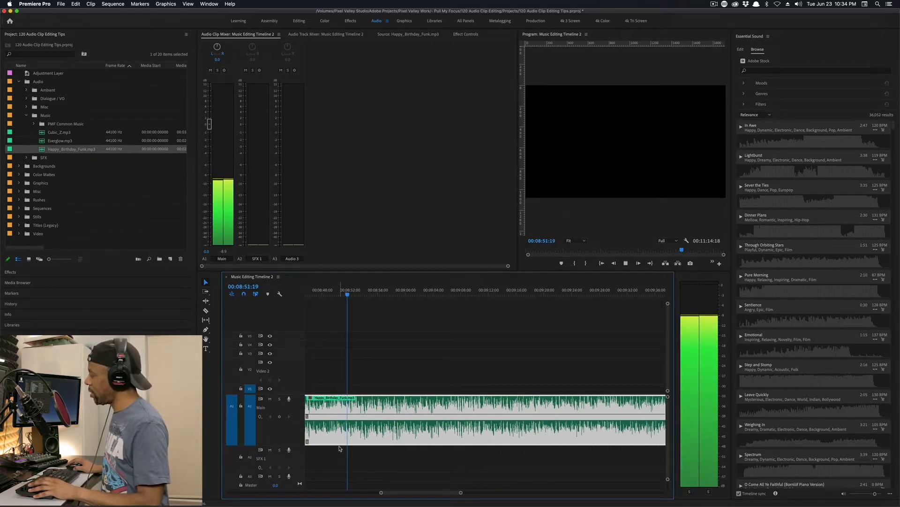
{"action": "key", "text": "space"}
{"action": "left_click_drag", "start_coordinate": [400, 494], "coordinate": [394, 494]}
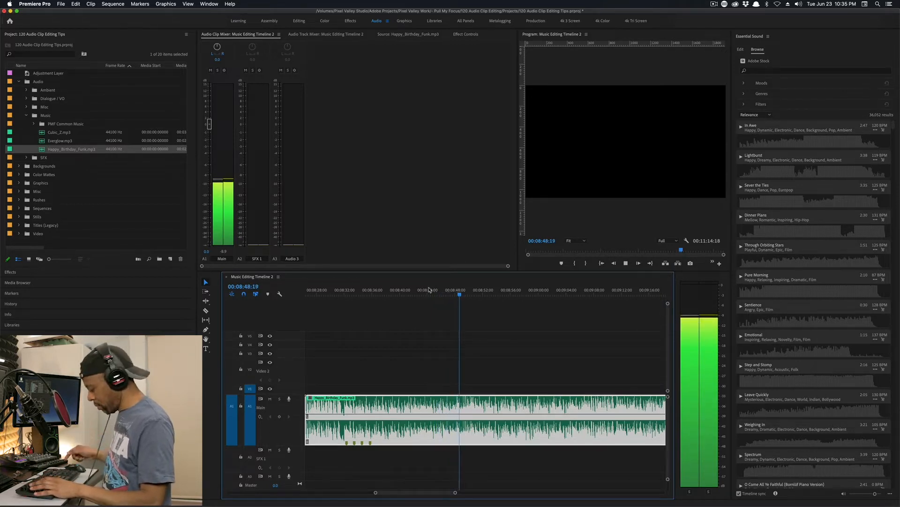
{"action": "key", "text": "space"}
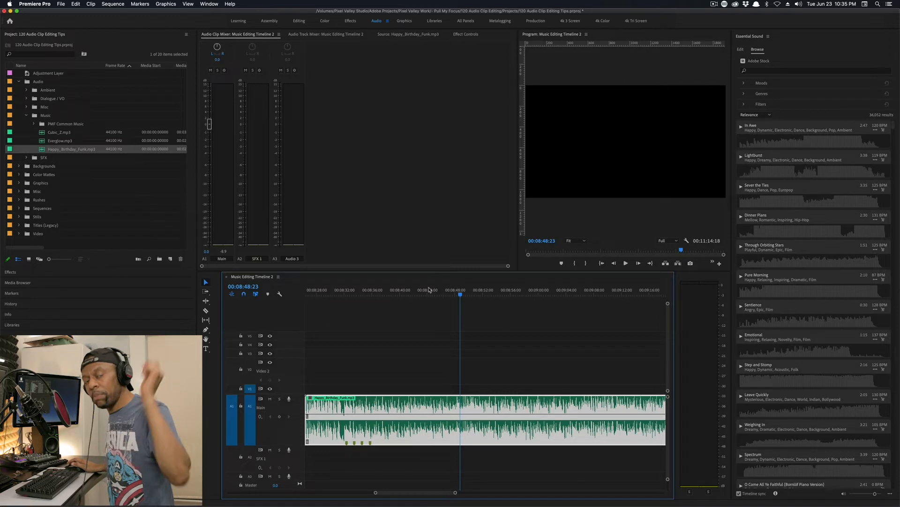
Play from about 00:08:46, add a clip marker on the beat at about 00:08:48, and move the playhead back to it
{"action": "left_click_drag", "start_coordinate": [461, 297], "coordinate": [445, 296]}
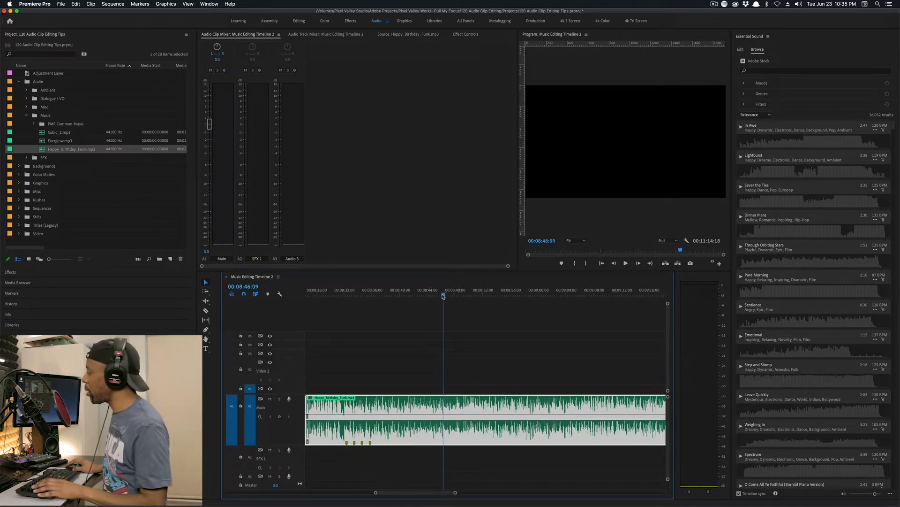
{"action": "key", "text": "space"}
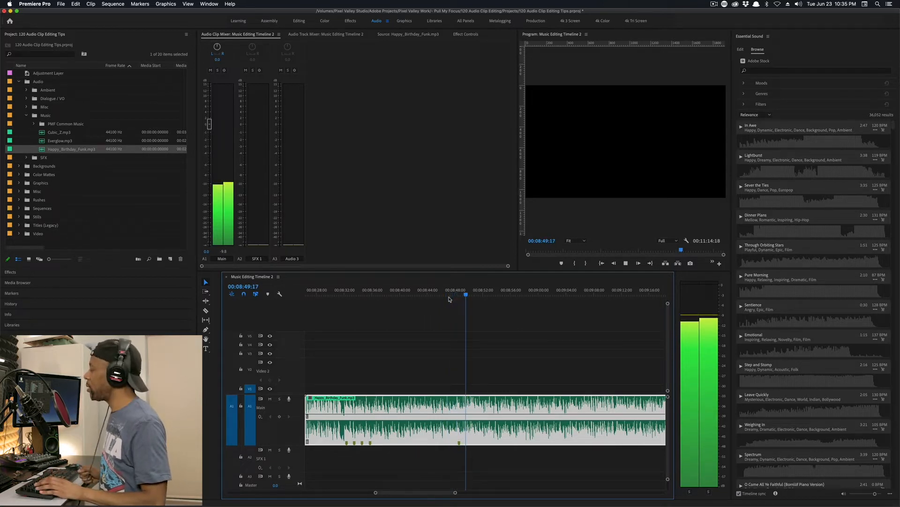
{"action": "key", "text": "space"}
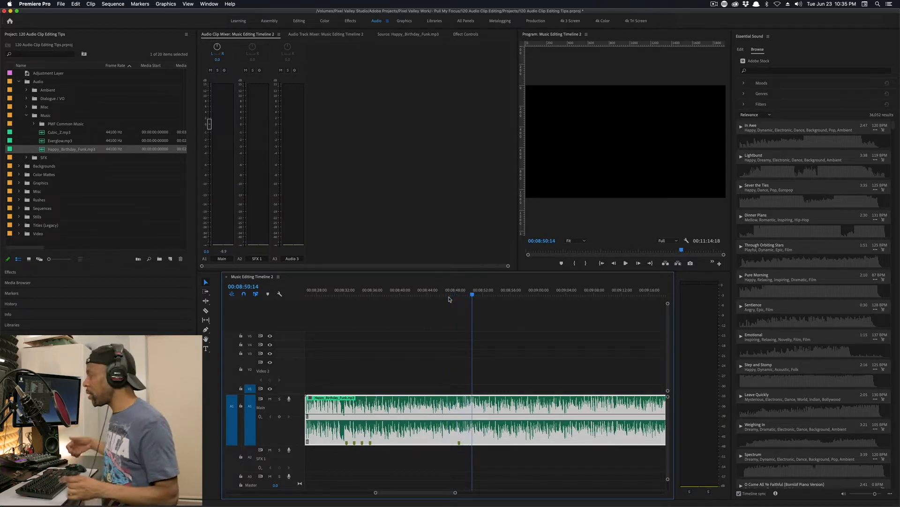
{"action": "left_click_drag", "start_coordinate": [471, 297], "coordinate": [456, 297]}
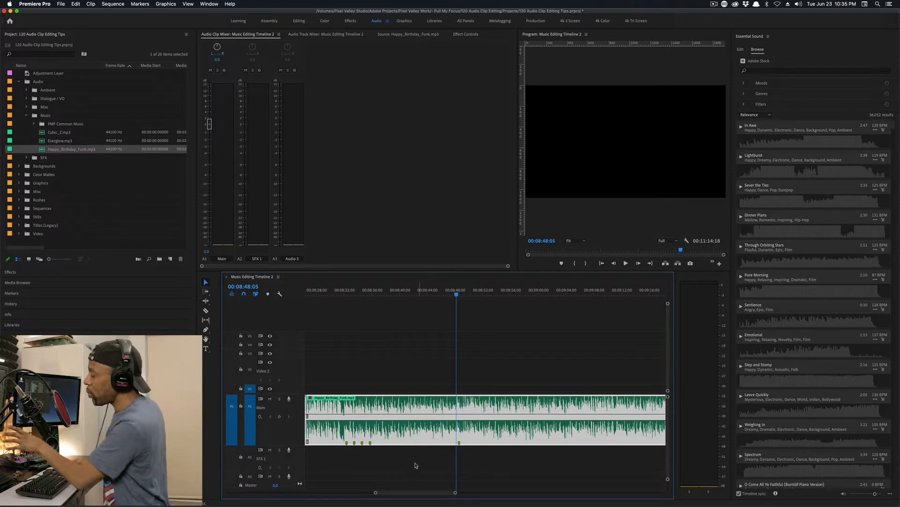
Play the last part of the Happy_Birthday_Funk.mp3 clip and add a clip marker at about 00:11:06, stopping near 00:11:09
{"action": "left_click_drag", "start_coordinate": [431, 493], "coordinate": [467, 495]}
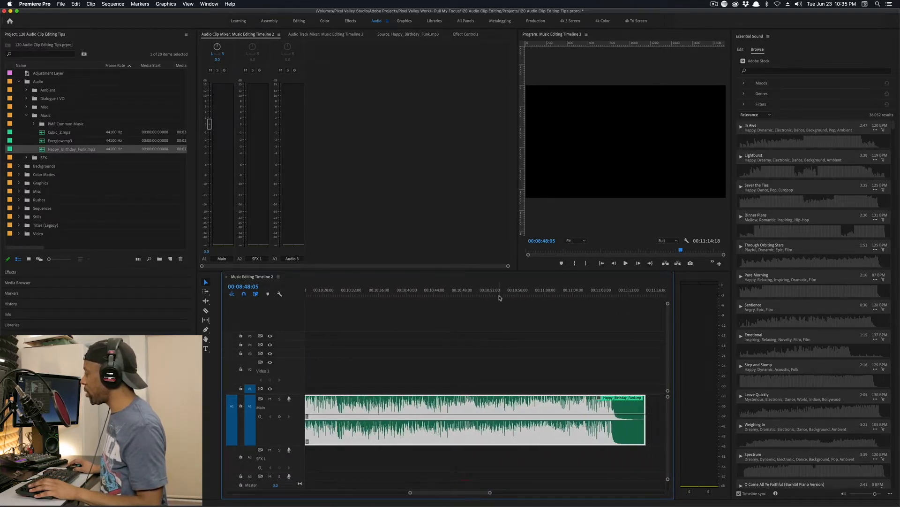
{"action": "left_click_drag", "start_coordinate": [494, 294], "coordinate": [489, 294]}
{"action": "key", "text": "space"}
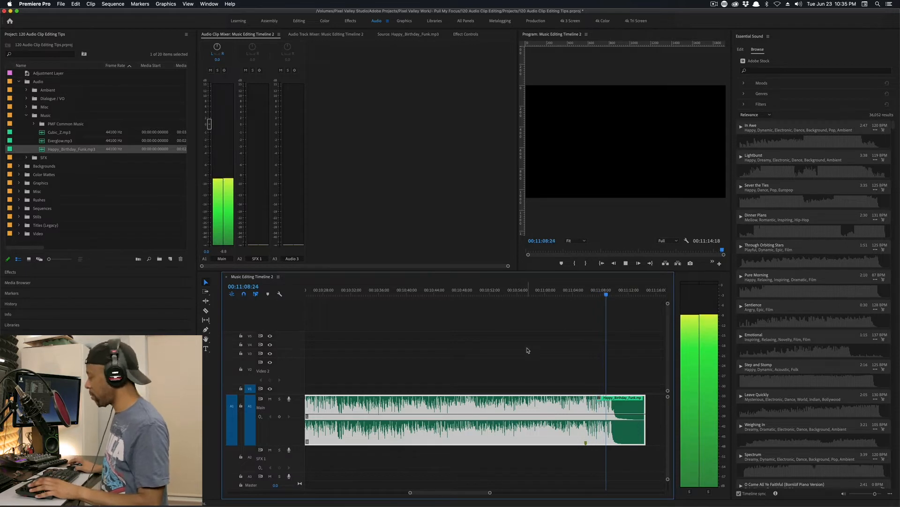
{"action": "key", "text": "space"}
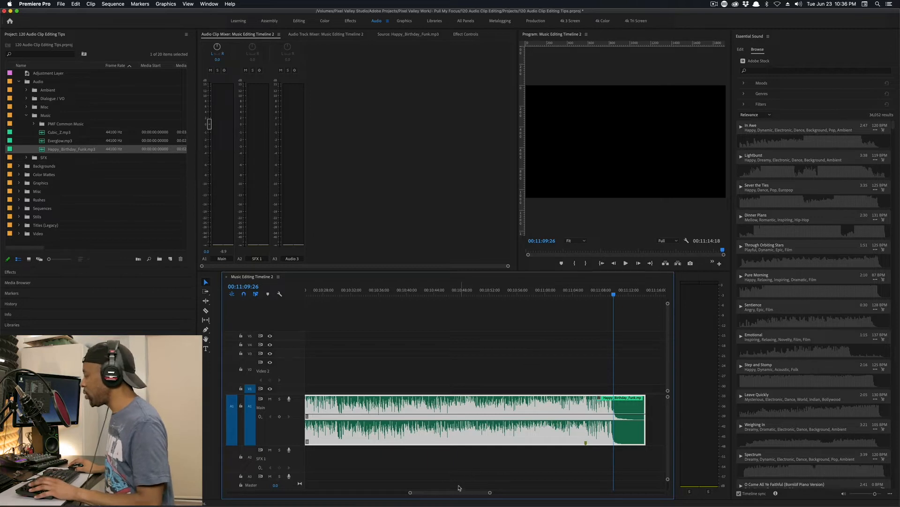
Play the clip's opening, skipping ahead to about 00:08:42, and compare it with the ending played from about 00:11:08
{"action": "left_click_drag", "start_coordinate": [462, 494], "coordinate": [426, 496]}
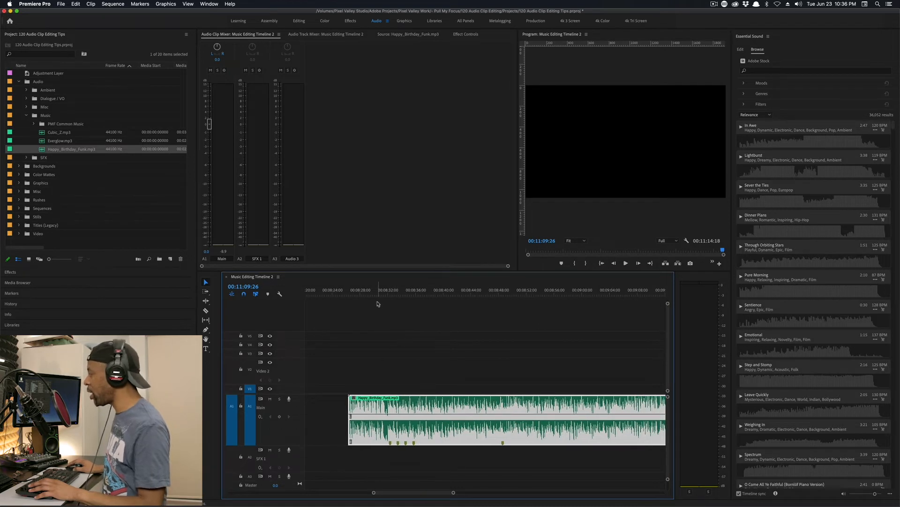
{"action": "key", "text": "space"}
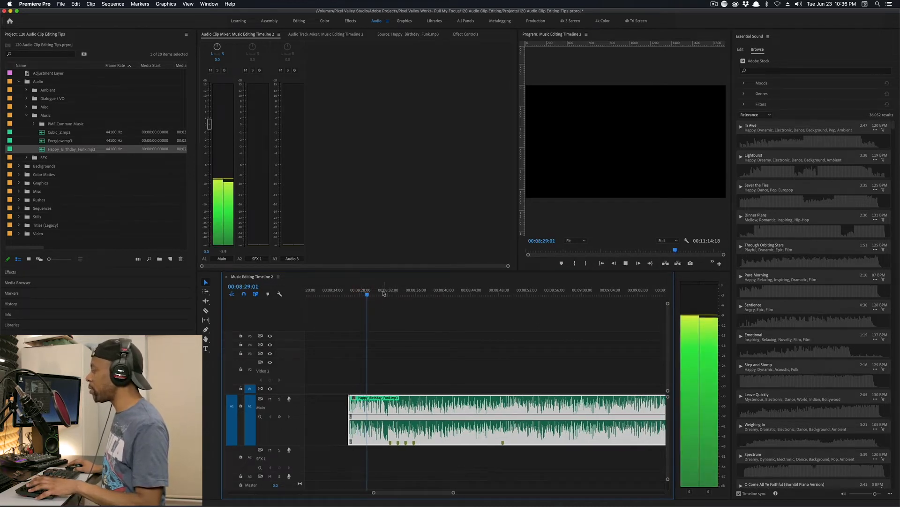
{"action": "left_click_drag", "start_coordinate": [381, 294], "coordinate": [454, 302]}
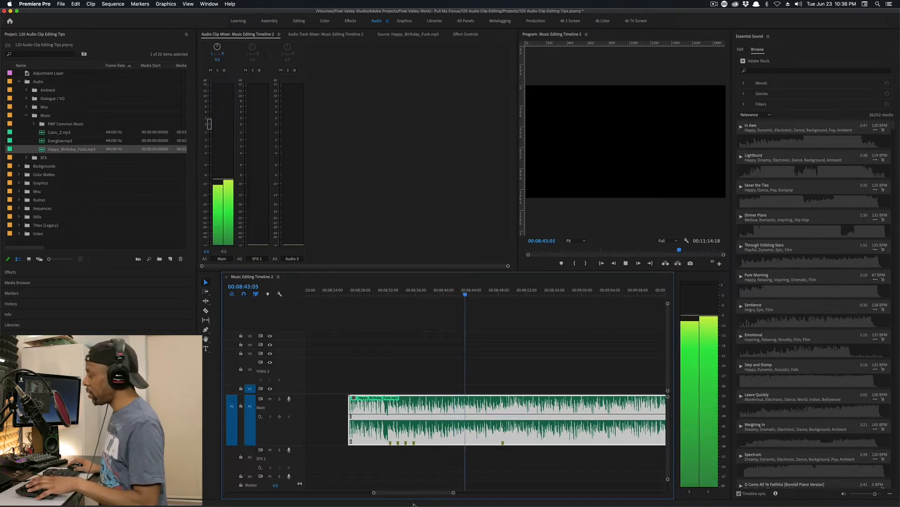
{"action": "key", "text": "space"}
{"action": "left_click_drag", "start_coordinate": [415, 497], "coordinate": [455, 493]}
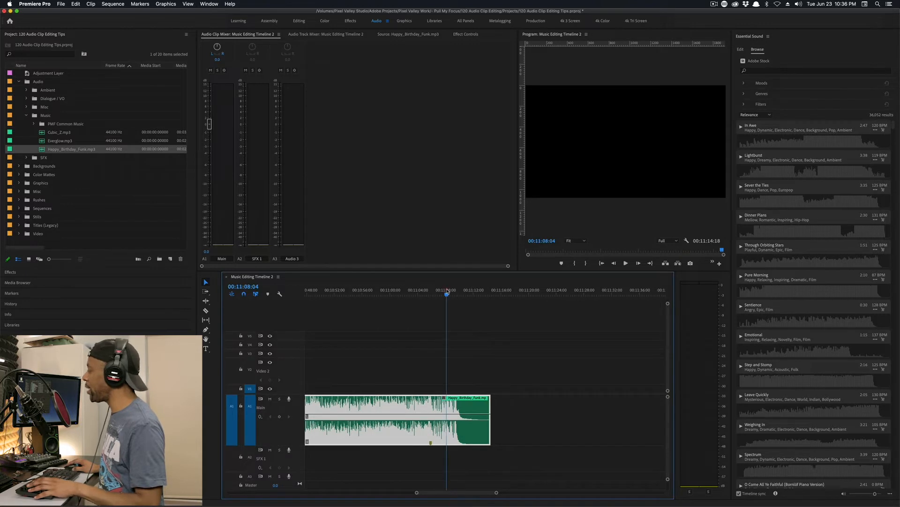
{"action": "key", "text": "space"}
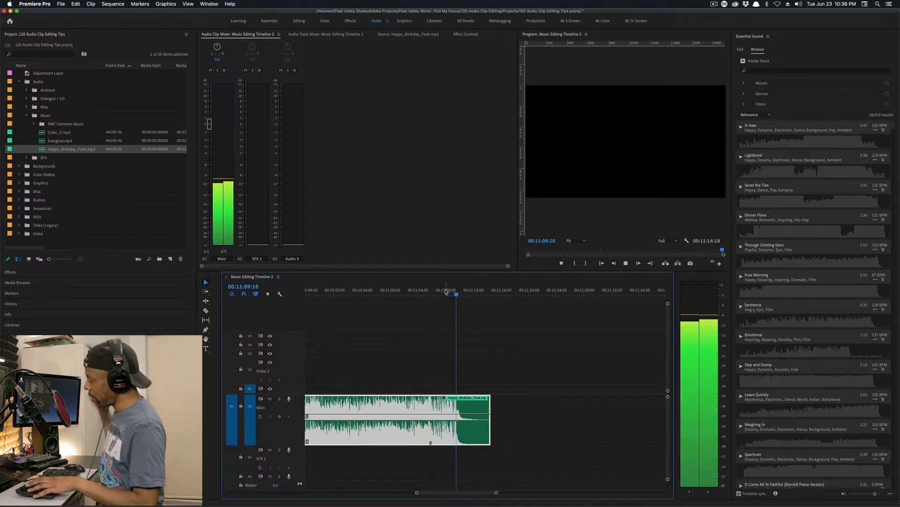
{"action": "key", "text": "space"}
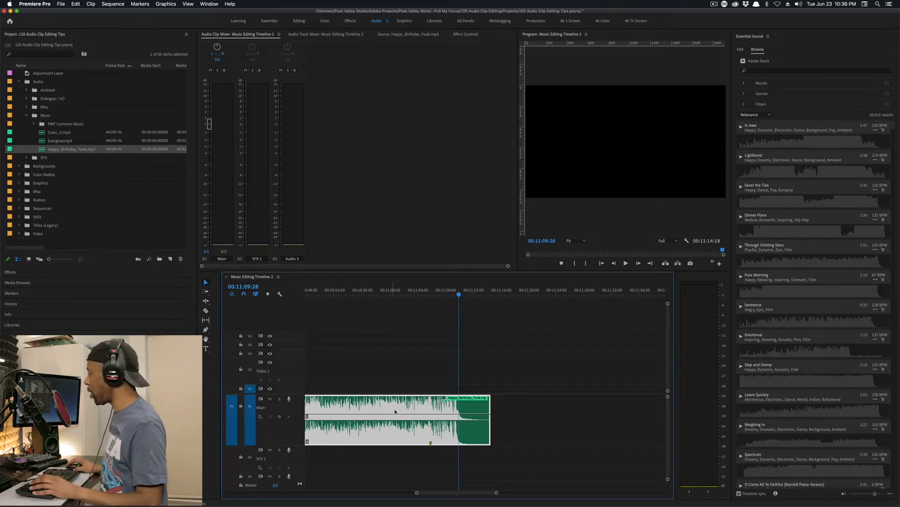
Go back to the opening section of the clip and snap the playhead to the marker at 00:08:48:16
{"action": "left_click", "coordinate": [392, 294]}
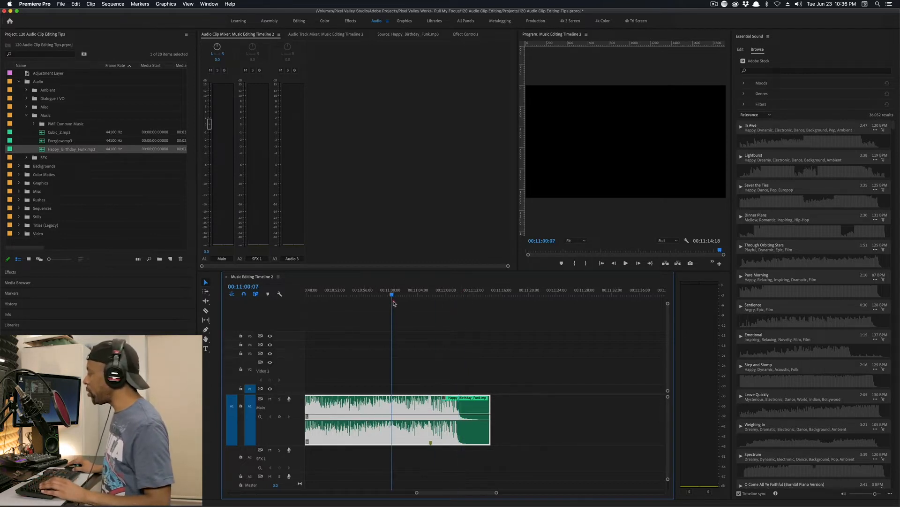
{"action": "left_click_drag", "start_coordinate": [441, 494], "coordinate": [399, 499]}
{"action": "left_click_drag", "start_coordinate": [457, 294], "coordinate": [491, 294]}
{"action": "key", "text": "shift"}
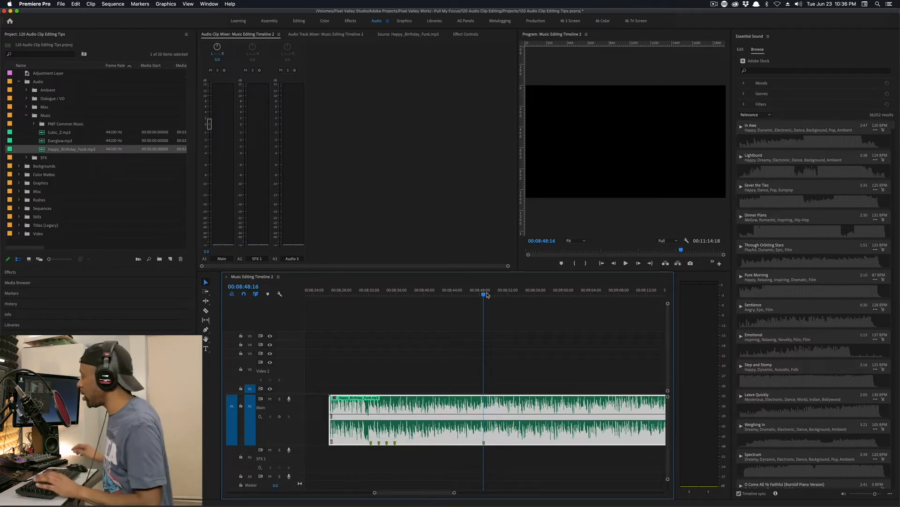
{"action": "mouse_move", "coordinate": [486, 294]}
{"action": "left_mouse_down"}
{"action": "mouse_move", "coordinate": [476, 294]}
{"action": "mouse_move", "coordinate": [488, 296]}
{"action": "mouse_move", "coordinate": [475, 298]}
{"action": "mouse_move", "coordinate": [487, 306]}
{"action": "mouse_move", "coordinate": [479, 307]}
{"action": "mouse_move", "coordinate": [493, 311]}
{"action": "left_mouse_up"}
{"action": "key", "text": "shift"}
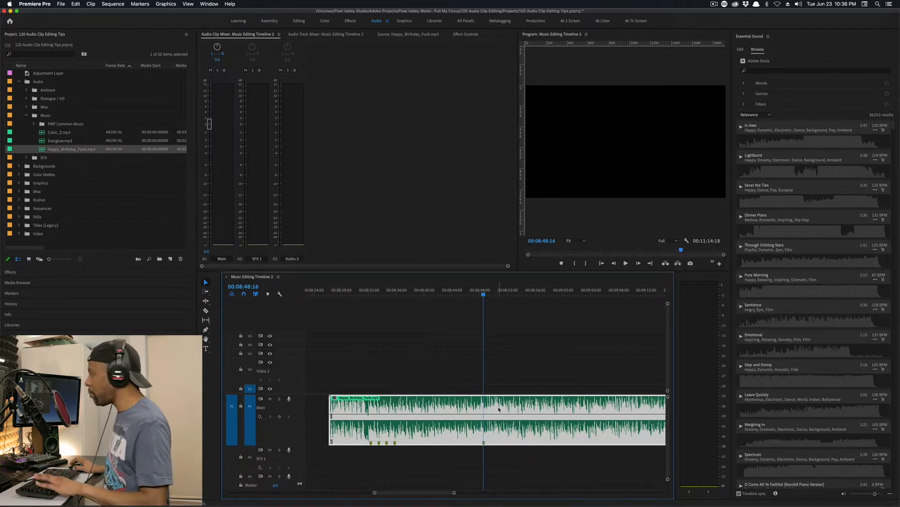
Match-frame the Happy_Birthday_Funk.mp3 clip at 00:08:48:16 into the Source Monitor and enlarge its waveform around the beat marker
{"action": "key", "text": "f"}
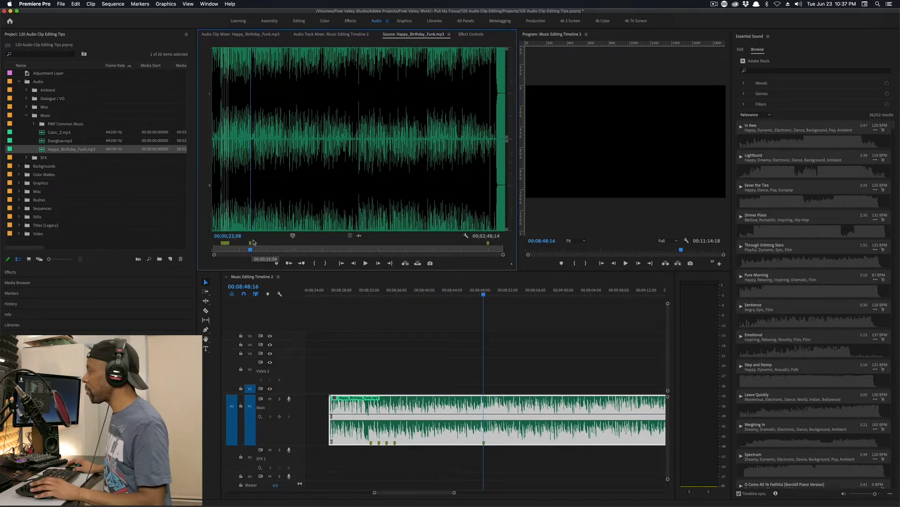
{"action": "key", "text": "equal"}
{"action": "key", "text": "equal"}
{"action": "key", "text": "equal"}
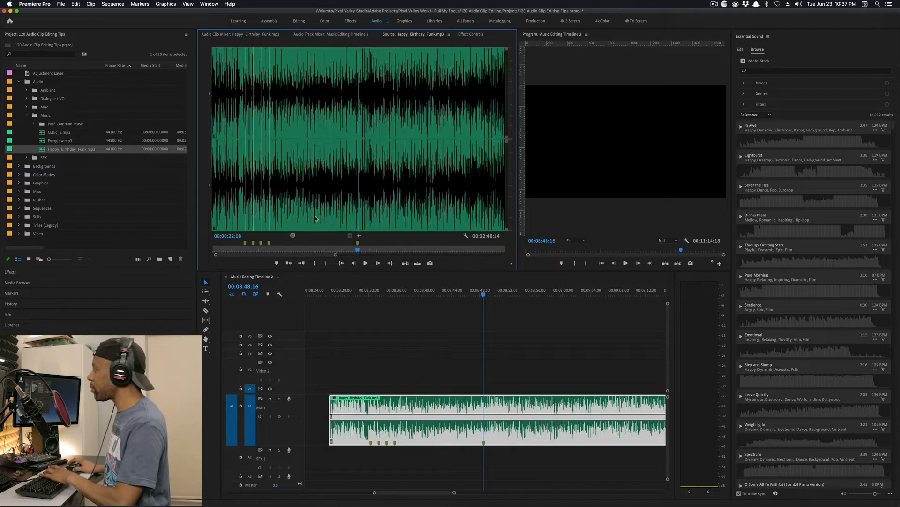
{"action": "left_click_drag", "start_coordinate": [518, 173], "coordinate": [577, 178]}
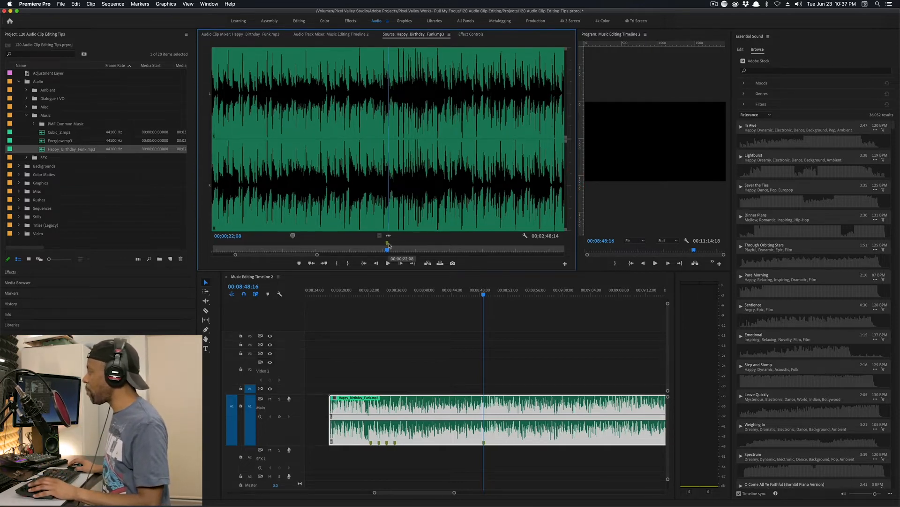
Try the beat marker at nearby positions in the source waveform, down to 00;00;21;29, and play the beat from there
{"action": "left_click_drag", "start_coordinate": [381, 245], "coordinate": [387, 247]}
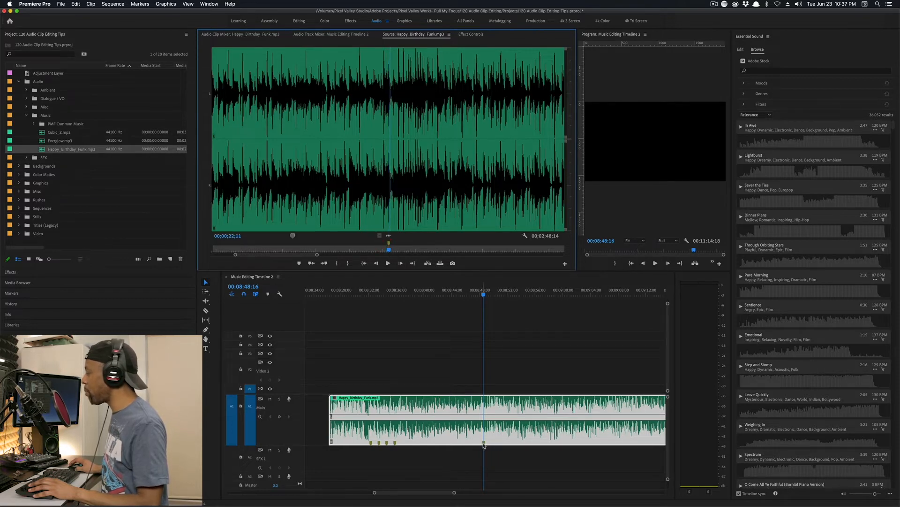
{"action": "left_click_drag", "start_coordinate": [387, 244], "coordinate": [387, 245]}
{"action": "key", "text": "equal"}
{"action": "key", "text": "equal"}
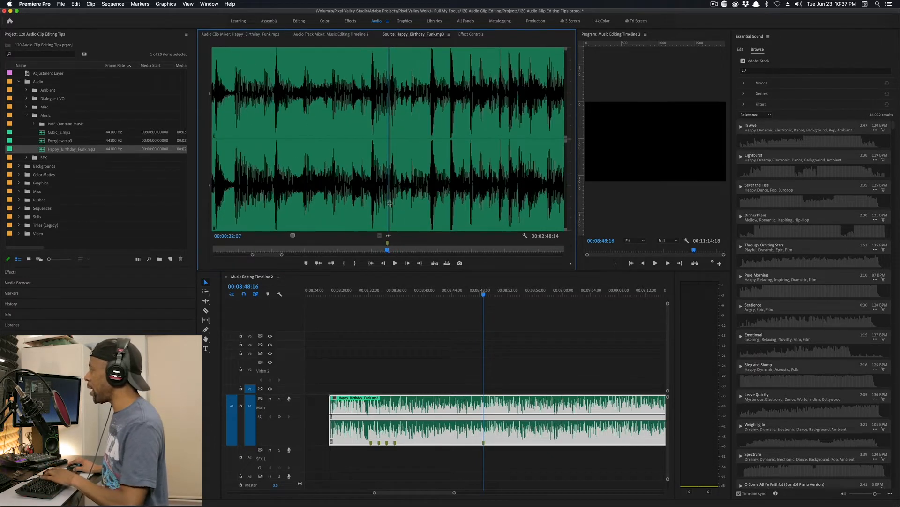
{"action": "left_click", "coordinate": [377, 244]}
{"action": "mouse_move", "coordinate": [377, 192]}
{"action": "left_mouse_down"}
{"action": "mouse_move", "coordinate": [359, 187]}
{"action": "mouse_move", "coordinate": [373, 190]}
{"action": "left_mouse_up"}
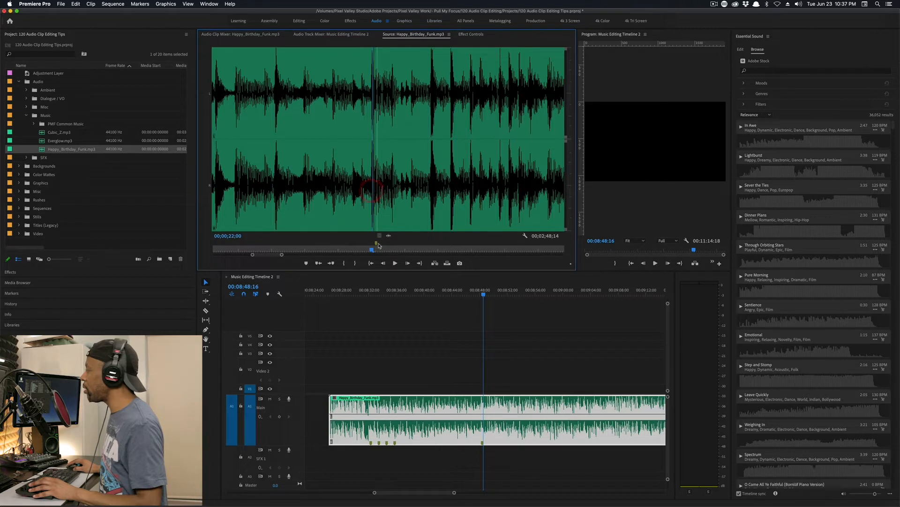
{"action": "left_click_drag", "start_coordinate": [372, 245], "coordinate": [370, 245]}
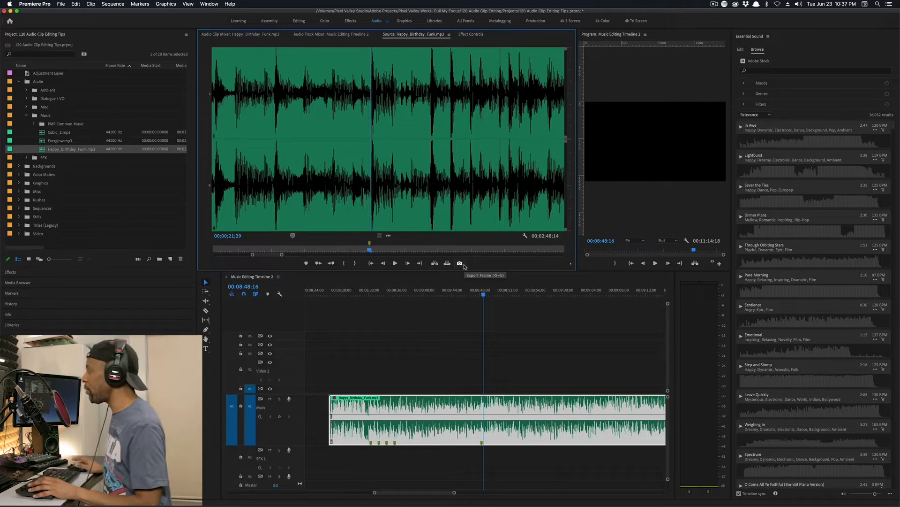
{"action": "key", "text": "space"}
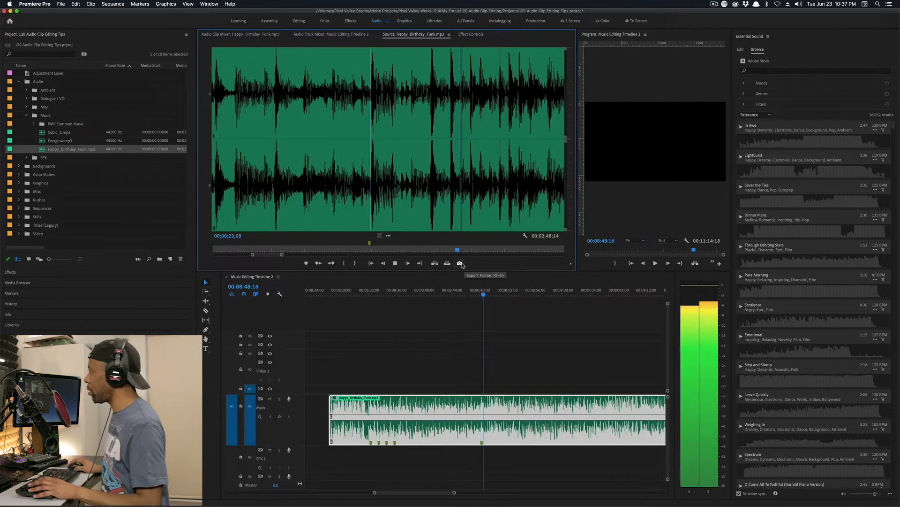
{"action": "key", "text": "space"}
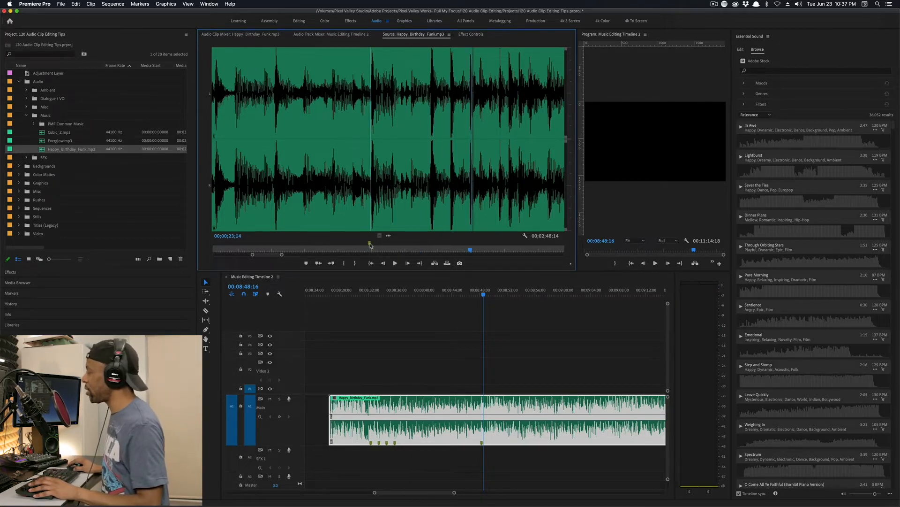
Listen from about 00;00;21;10 in the source clip, place the beat marker at 00;00;22;08, and play across it to check the beat
{"action": "left_click_drag", "start_coordinate": [370, 244], "coordinate": [381, 245]}
{"action": "left_click_drag", "start_coordinate": [323, 249], "coordinate": [329, 251]}
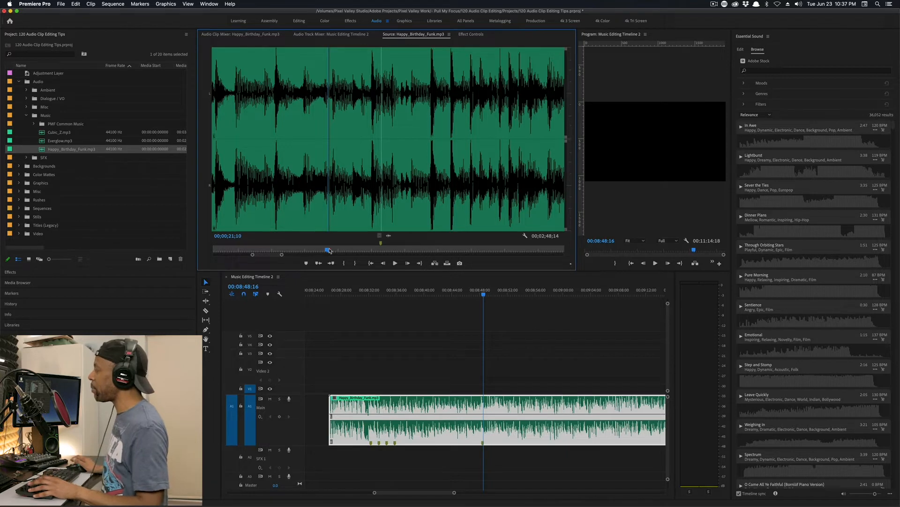
{"action": "key", "text": "space"}
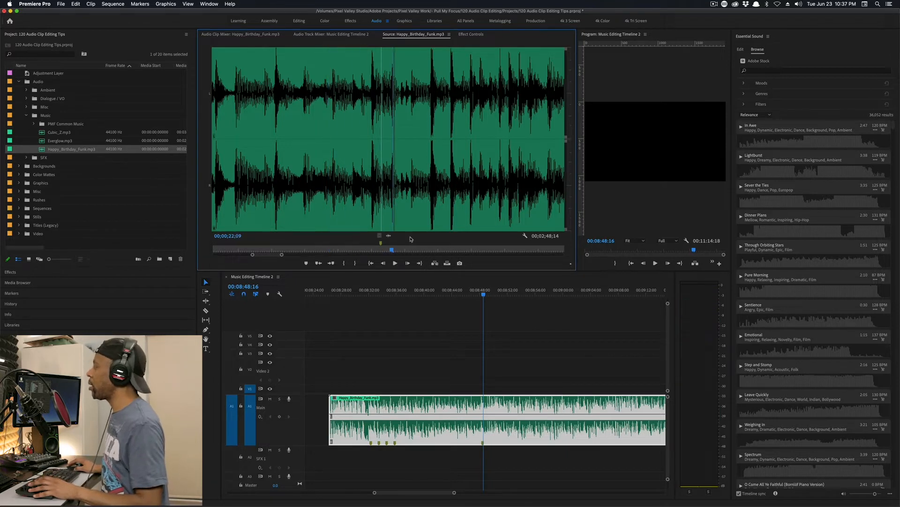
{"action": "left_click_drag", "start_coordinate": [382, 244], "coordinate": [389, 243]}
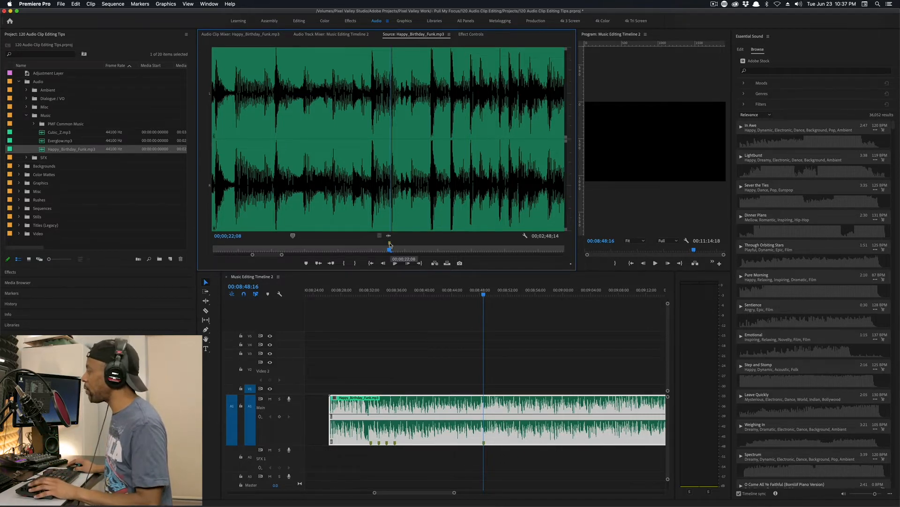
{"action": "key", "text": "space"}
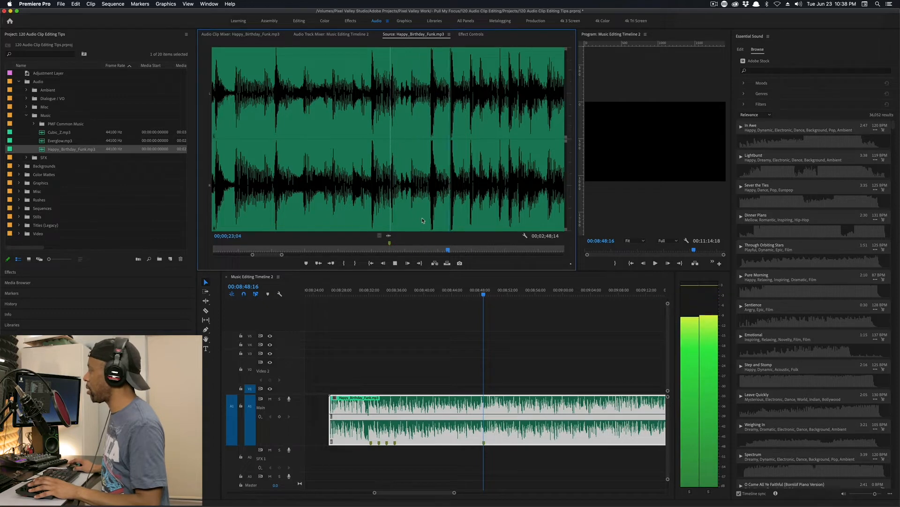
{"action": "left_click", "coordinate": [266, 204]}
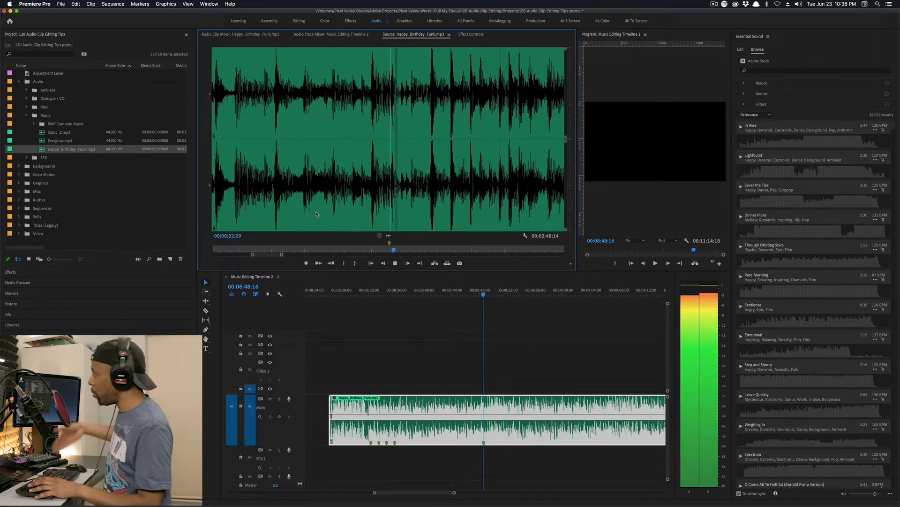
{"action": "key", "text": "space"}
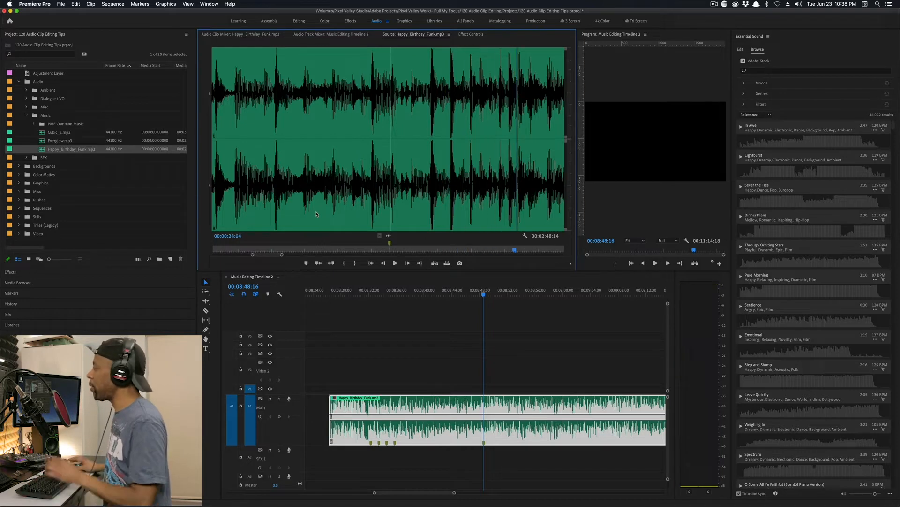
Snap the timeline playhead to the marker at 00:08:48:16 and split the selected music clip there
{"action": "left_click", "coordinate": [486, 299]}
{"action": "left_click_drag", "start_coordinate": [484, 294], "coordinate": [486, 296]}
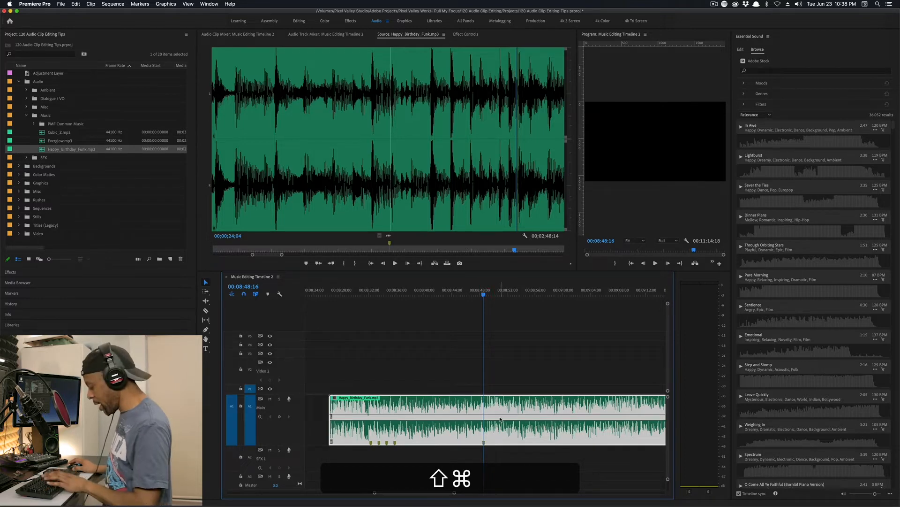
{"action": "key", "text": "super+k"}
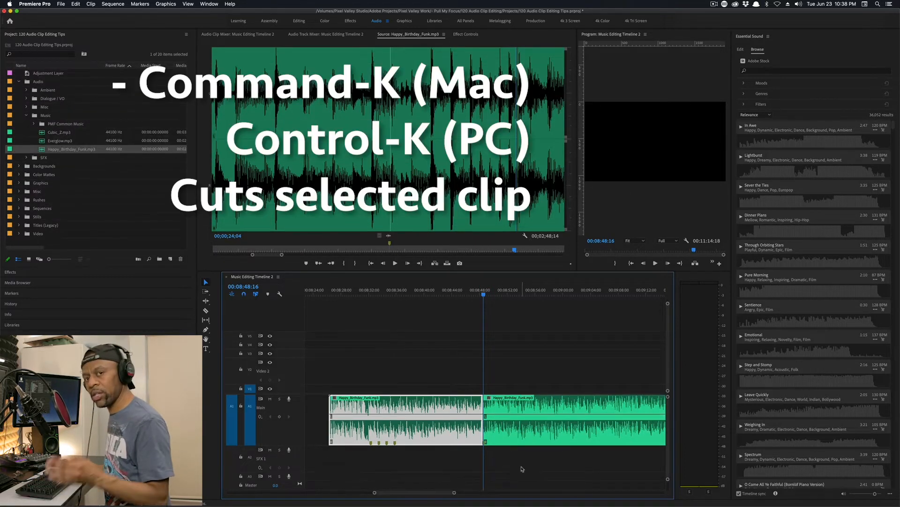
Snap the playhead to the ending marker at 00:11:05:25 and open that clip in the Source Monitor to examine the waveform around the marker
{"action": "left_click_drag", "start_coordinate": [380, 494], "coordinate": [439, 495]}
{"action": "left_click_drag", "start_coordinate": [485, 292], "coordinate": [482, 291]}
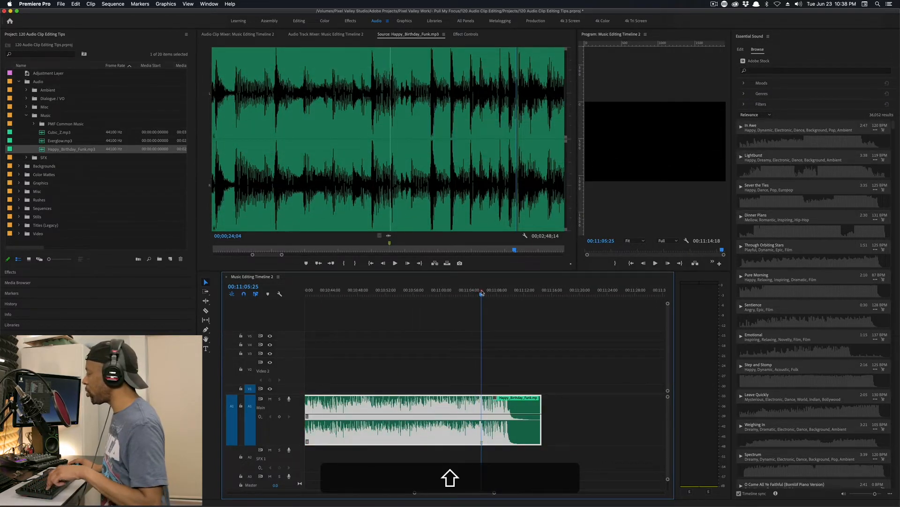
{"action": "double_click", "coordinate": [495, 429]}
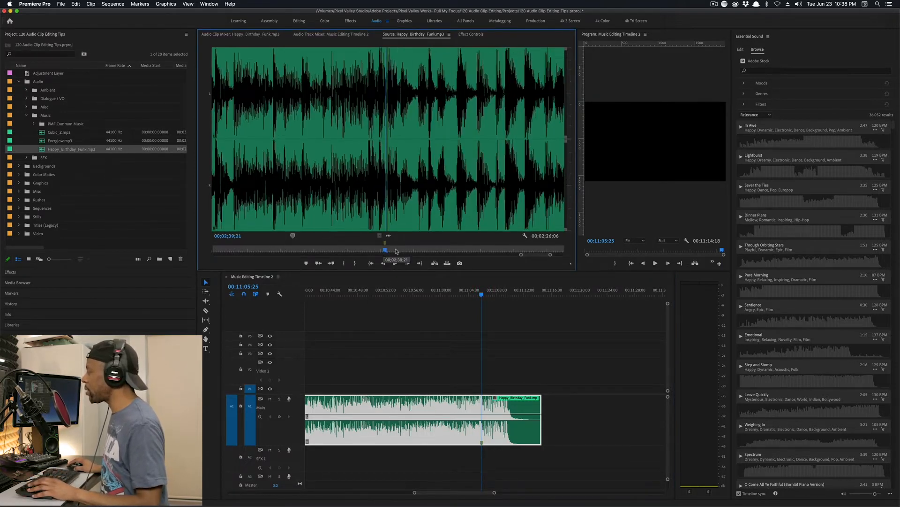
{"action": "key", "text": "equal"}
{"action": "key", "text": "equal"}
{"action": "key", "text": "equal"}
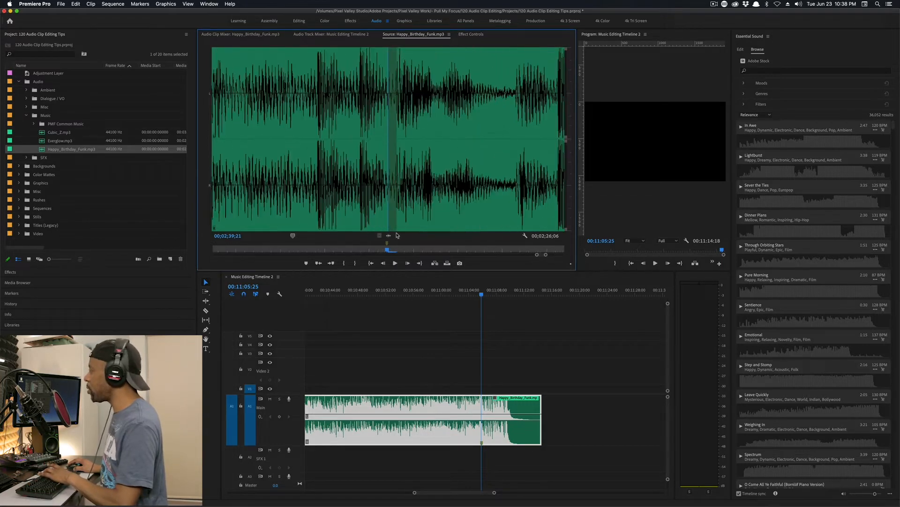
{"action": "key", "text": "minus"}
{"action": "key", "text": "minus"}
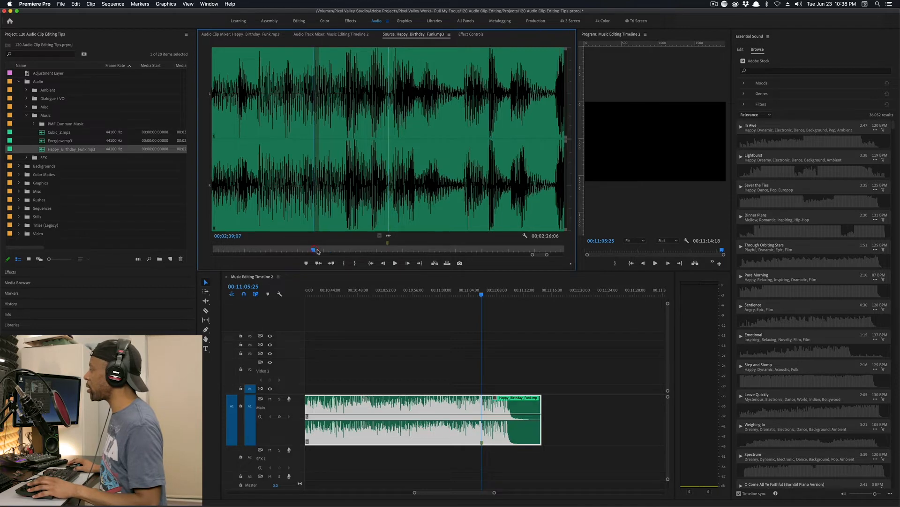
Play the source clip from about 00;02;39;07 and from the marker at 00;02;39;21 to check that the marker sits on the beat
{"action": "key", "text": "space"}
{"action": "key", "text": "space"}
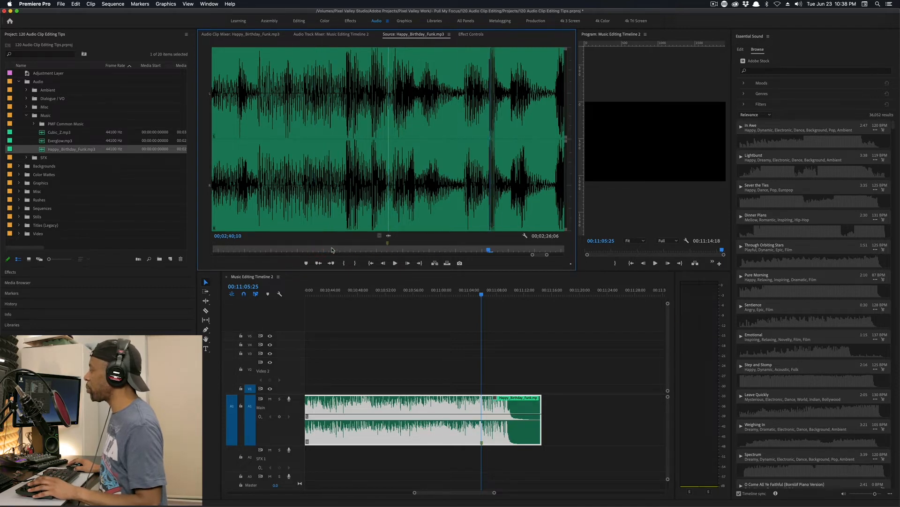
{"action": "left_click", "coordinate": [388, 244]}
{"action": "key", "text": "space"}
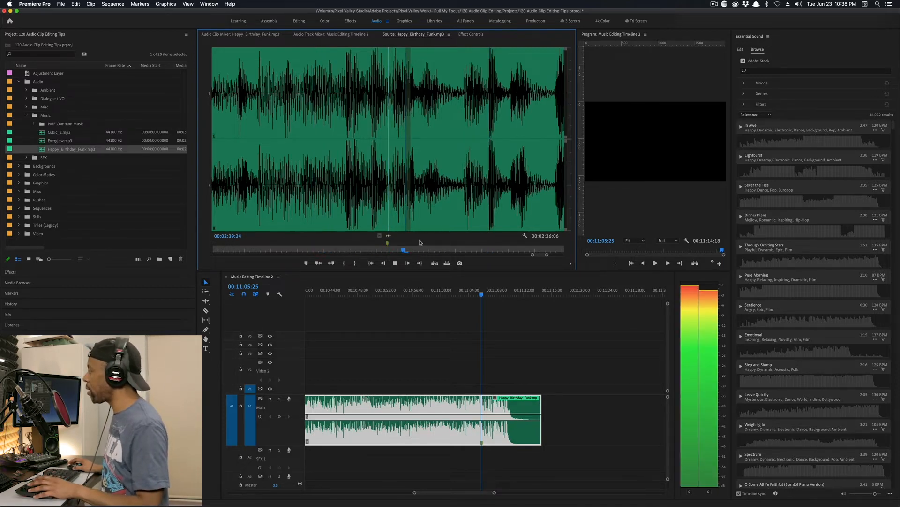
{"action": "key", "text": "space"}
{"action": "key", "text": "space"}
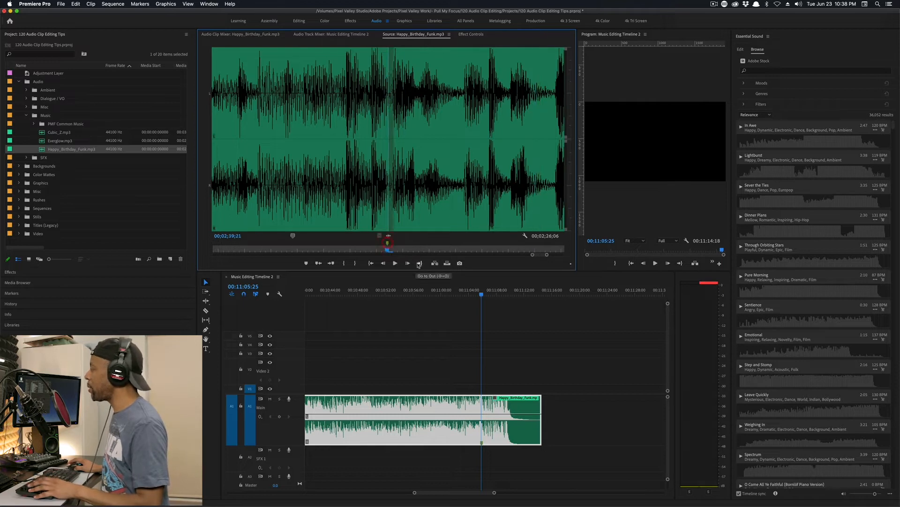
{"action": "key", "text": "space"}
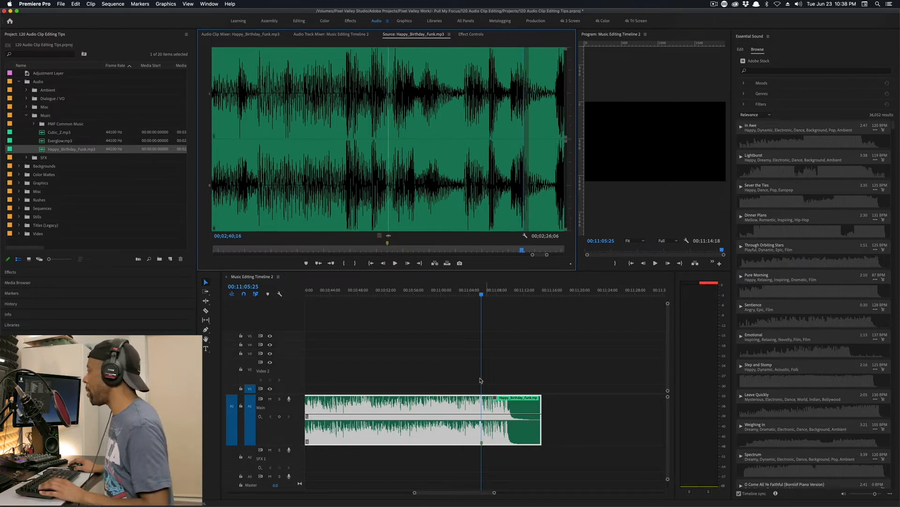
Snap the timeline playhead to the ending marker at 00:11:05:25 and split the music clip there
{"action": "left_click", "coordinate": [483, 295]}
{"action": "key", "text": "shift"}
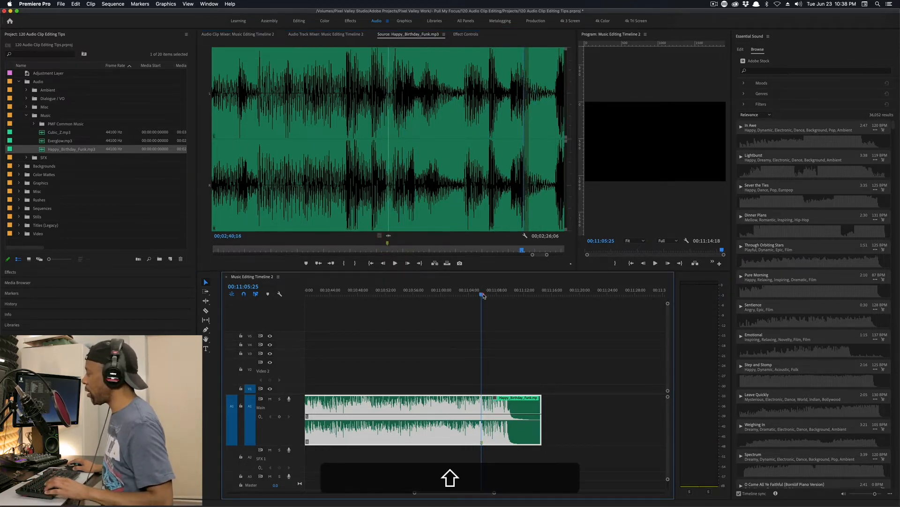
{"action": "key", "text": "shift+super+k"}
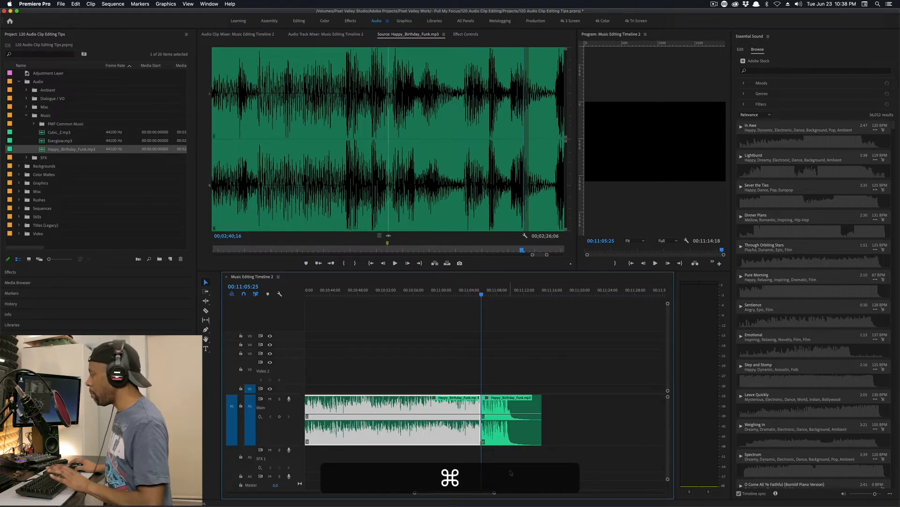
Delete the middle section between the two cuts and move the ending piece against the end of the opening piece
{"action": "key", "text": "equal"}
{"action": "key", "text": "minus"}
{"action": "key", "text": "minus"}
{"action": "key", "text": "minus"}
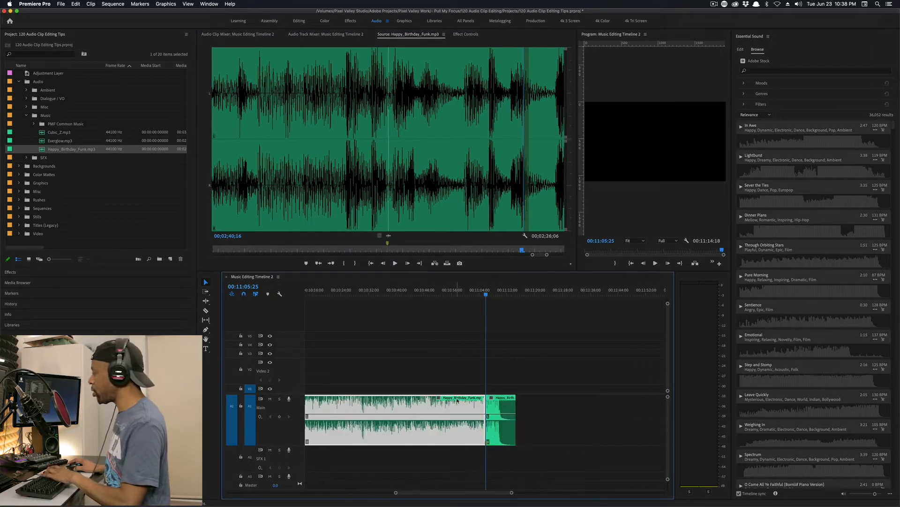
{"action": "left_click", "coordinate": [413, 406]}
{"action": "key", "text": "Delete"}
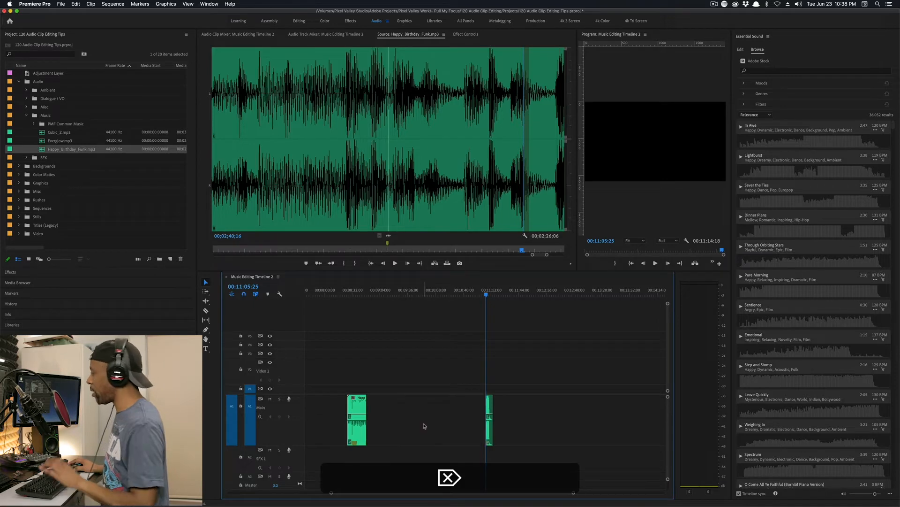
{"action": "left_click_drag", "start_coordinate": [489, 407], "coordinate": [373, 408]}
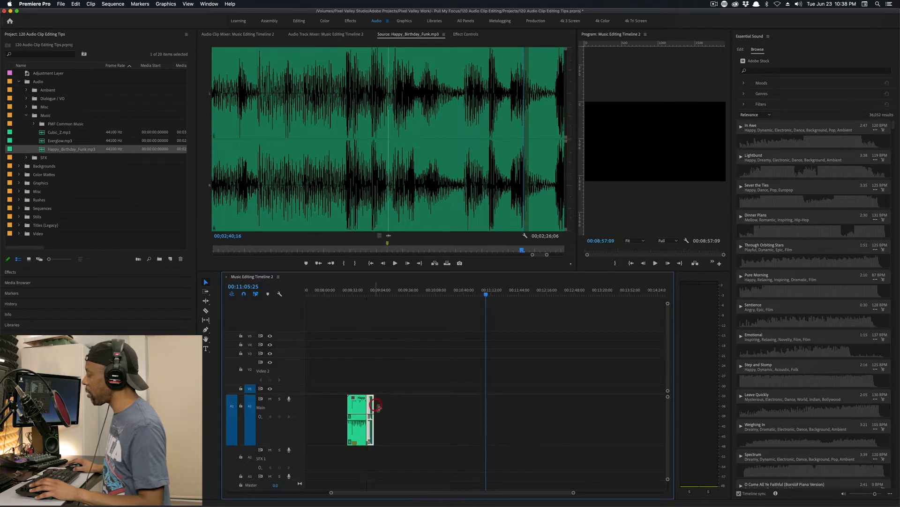
Examine the join between the two music pieces up close and play across it from a few seconds before the cut
{"action": "left_click", "coordinate": [367, 291]}
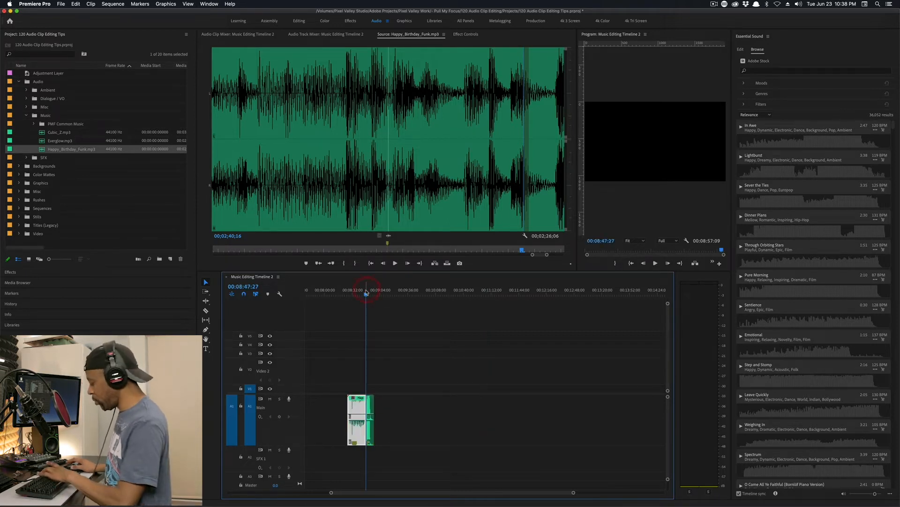
{"action": "key", "text": "equal"}
{"action": "key", "text": "equal"}
{"action": "key", "text": "equal"}
{"action": "key", "text": "equal"}
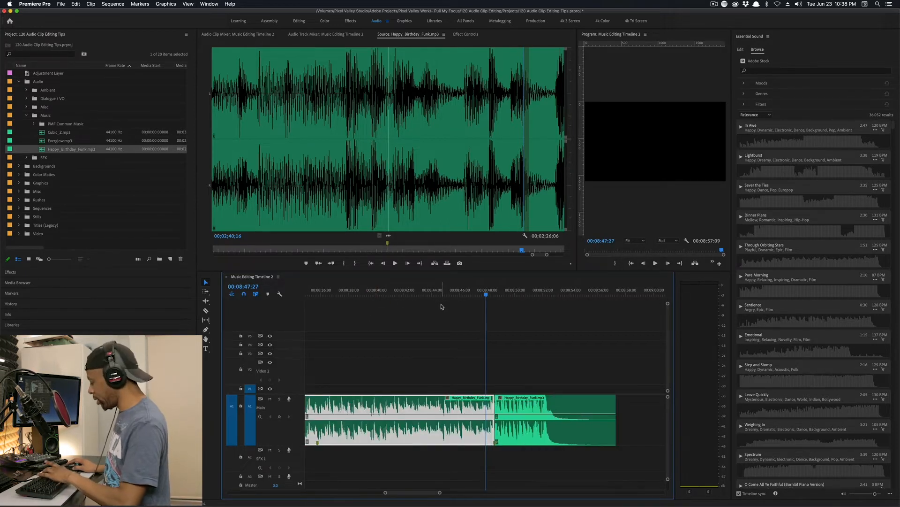
{"action": "key", "text": "minus"}
{"action": "left_click_drag", "start_coordinate": [480, 291], "coordinate": [453, 291]}
{"action": "key", "text": "space"}
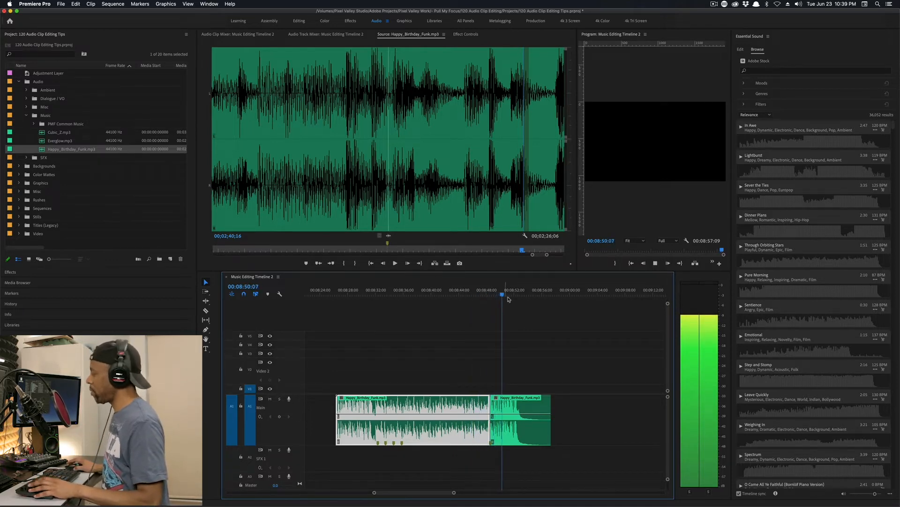
Examine the join between the two music pieces up close and play across it from about 00:08:46
{"action": "left_click_drag", "start_coordinate": [507, 293], "coordinate": [486, 296]}
{"action": "key", "text": "equal"}
{"action": "key", "text": "equal"}
{"action": "key", "text": "equal"}
{"action": "key", "text": "minus"}
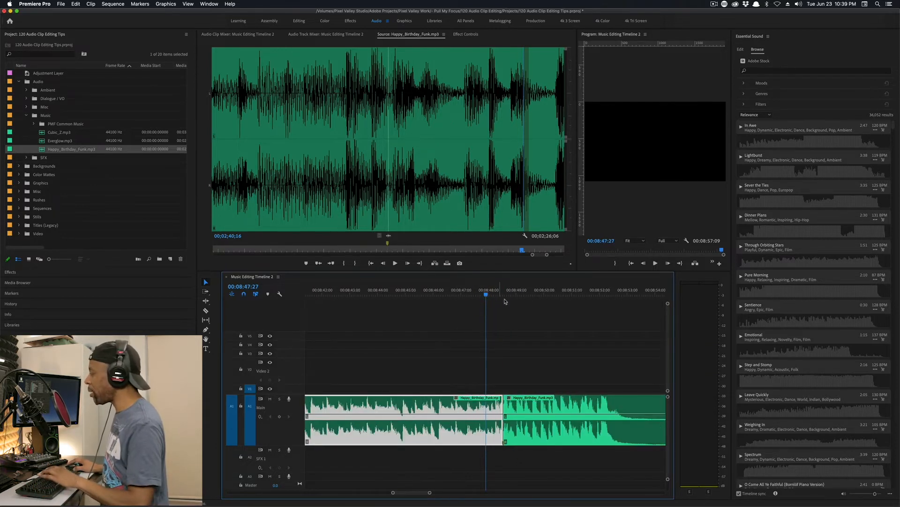
{"action": "left_click_drag", "start_coordinate": [487, 295], "coordinate": [439, 295]}
{"action": "key", "text": "space"}
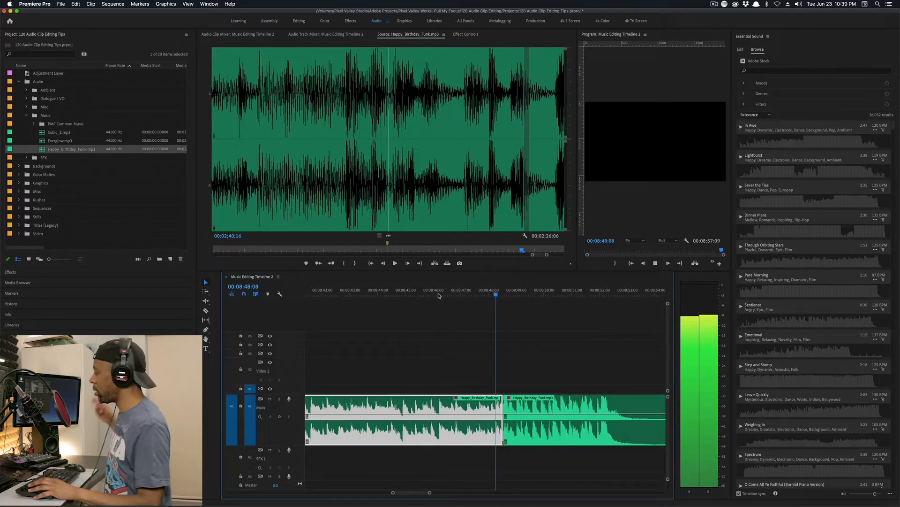
{"action": "key", "text": "space"}
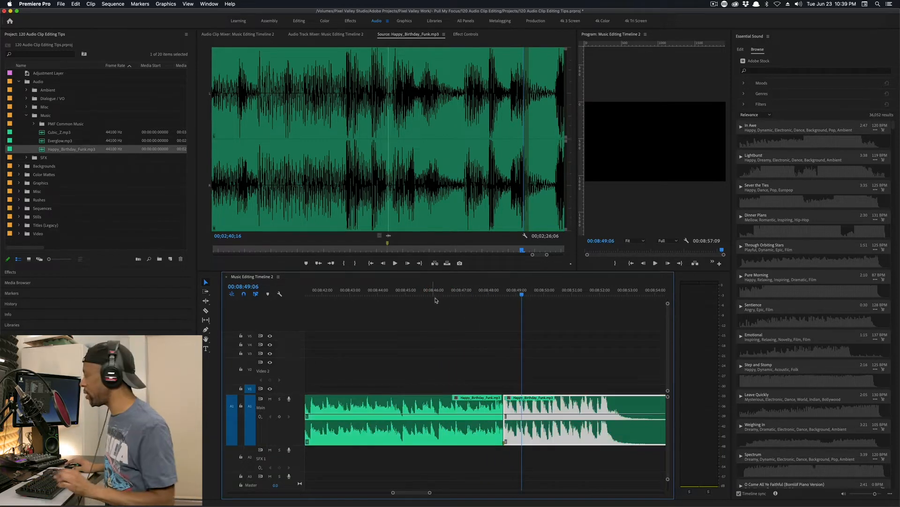
{"action": "left_click_drag", "start_coordinate": [526, 295], "coordinate": [489, 300]}
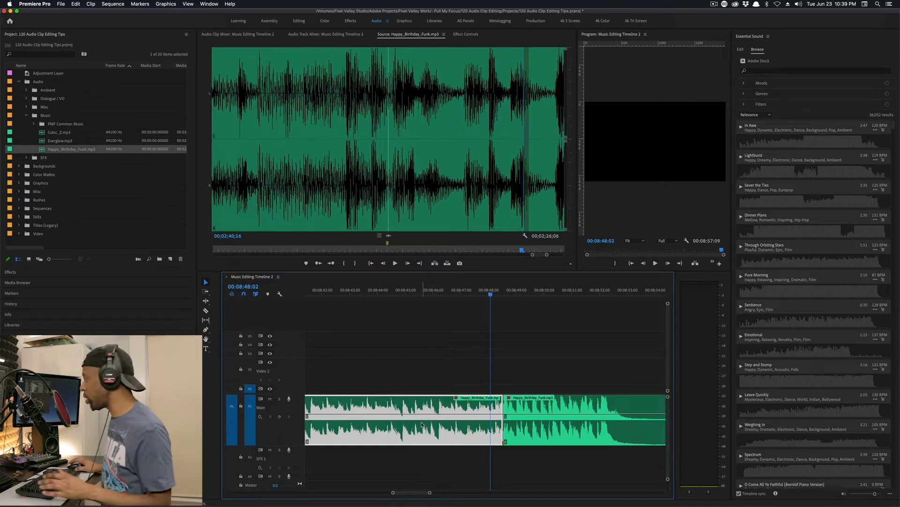
Show audio time units in the timeline and scrub the playhead in sub-frame increments before the cut, ending at 00:08:48:33939
{"action": "left_click", "coordinate": [278, 277]}
{"action": "left_click", "coordinate": [295, 278]}
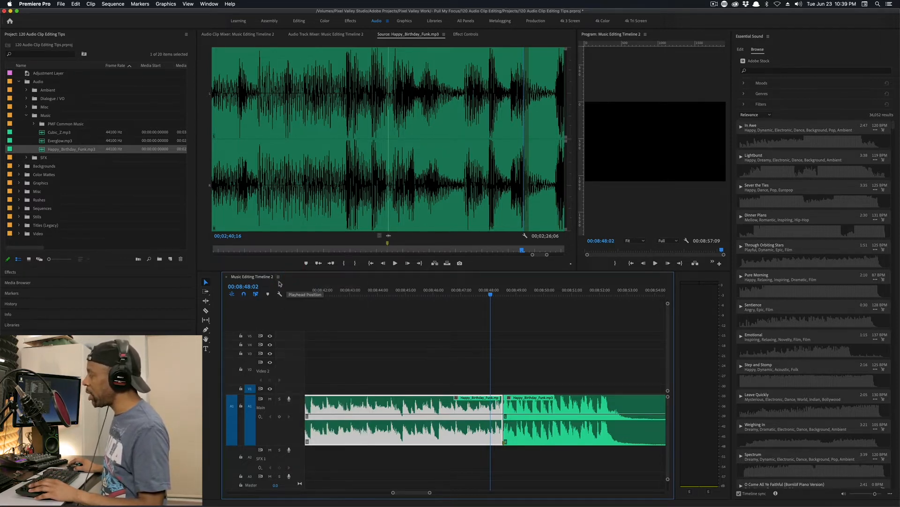
{"action": "left_click", "coordinate": [278, 278]}
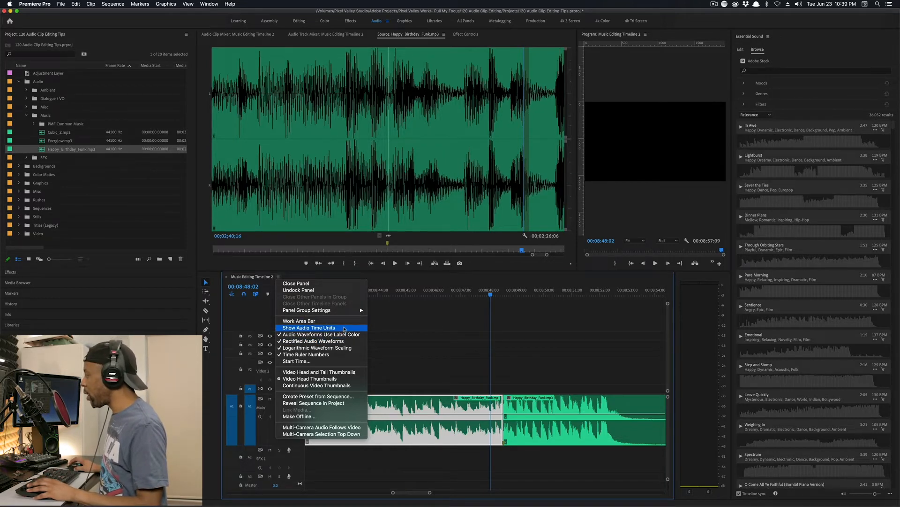
{"action": "left_click", "coordinate": [344, 328]}
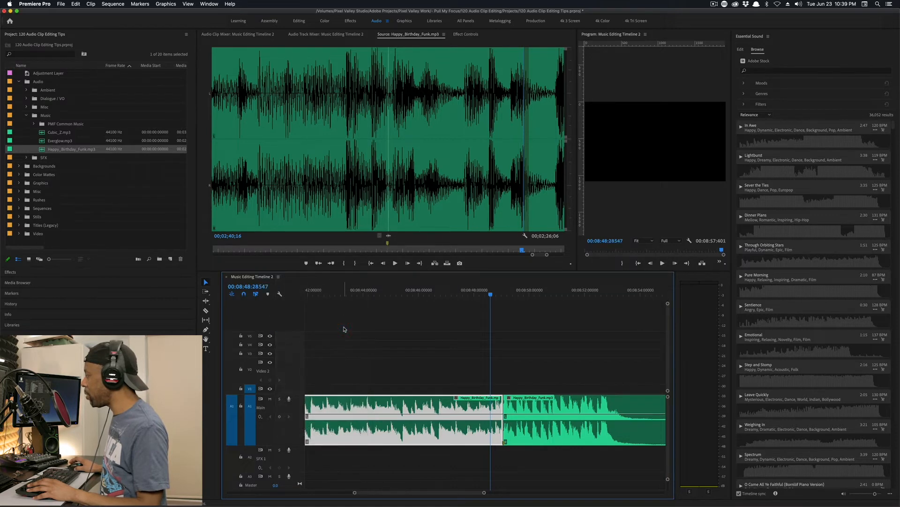
{"action": "mouse_move", "coordinate": [491, 295]}
{"action": "left_mouse_down"}
{"action": "mouse_move", "coordinate": [455, 296]}
{"action": "mouse_move", "coordinate": [494, 299]}
{"action": "mouse_move", "coordinate": [477, 300]}
{"action": "left_mouse_up"}
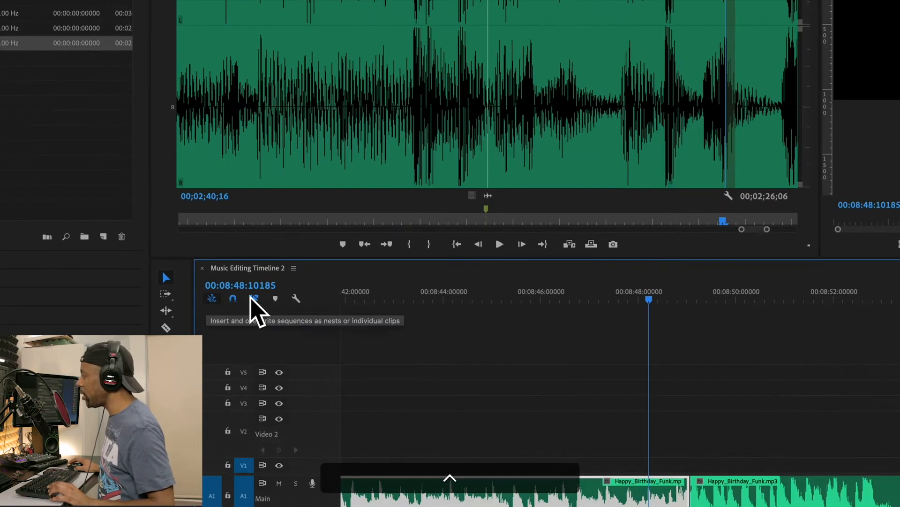
{"action": "mouse_move", "coordinate": [649, 299]}
{"action": "left_mouse_down"}
{"action": "mouse_move", "coordinate": [620, 301]}
{"action": "mouse_move", "coordinate": [661, 305]}
{"action": "mouse_move", "coordinate": [637, 306]}
{"action": "left_mouse_up"}
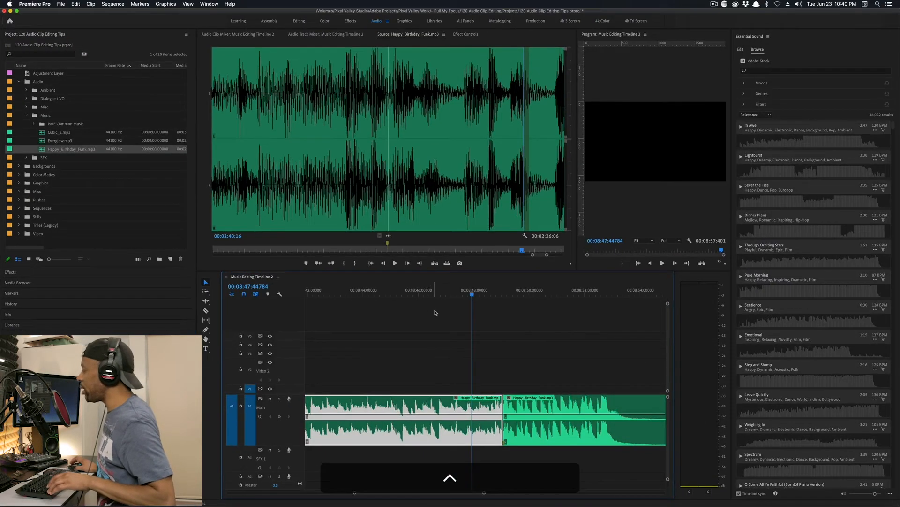
{"action": "left_click_drag", "start_coordinate": [472, 296], "coordinate": [494, 312]}
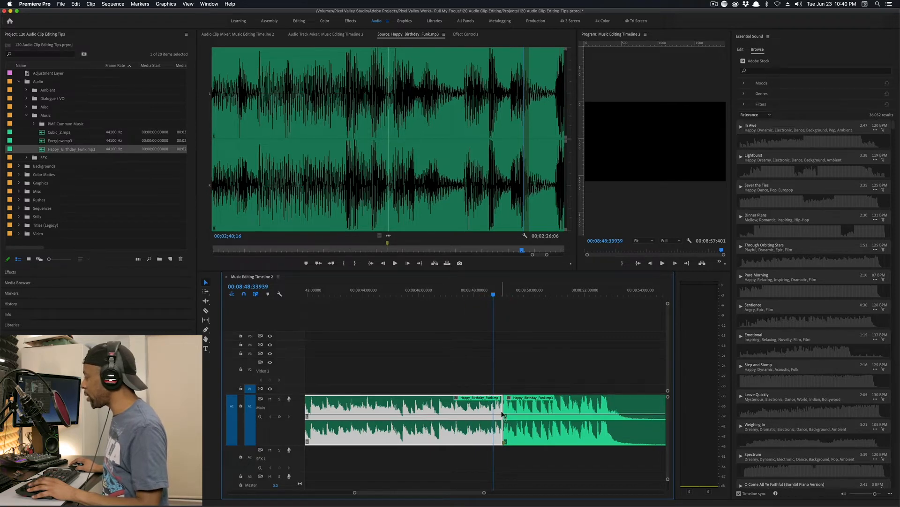
Trim a sliver off the end of the opening piece and move the ending piece against the new edge
{"action": "key", "text": "="}
{"action": "key", "text": "="}
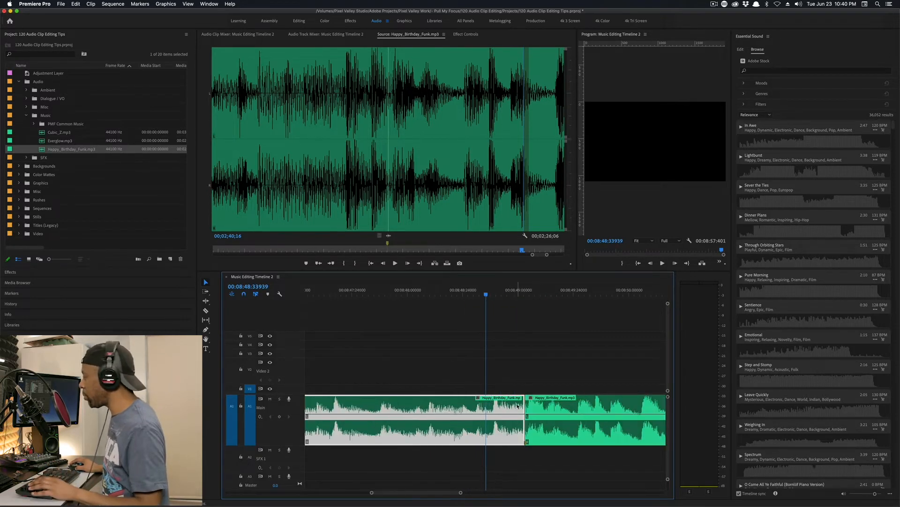
{"action": "left_click_drag", "start_coordinate": [522, 411], "coordinate": [541, 411]}
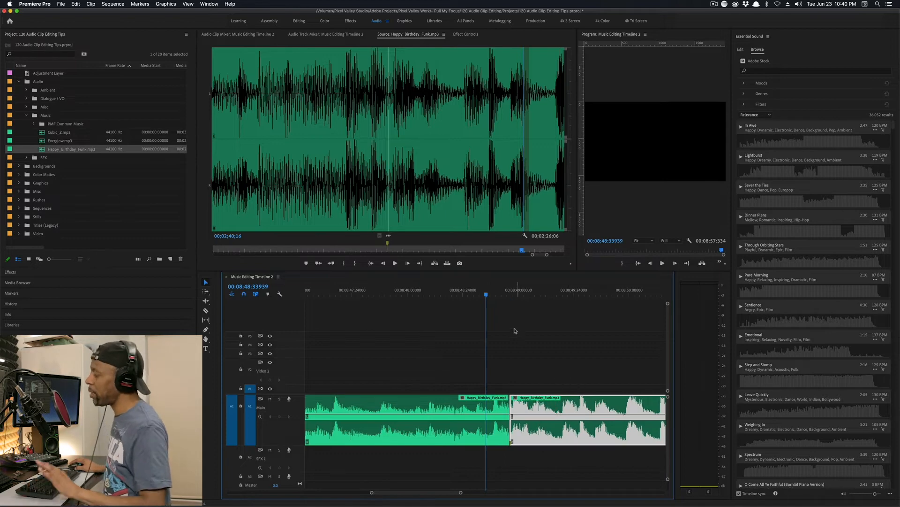
{"action": "left_click_drag", "start_coordinate": [545, 403], "coordinate": [543, 409]}
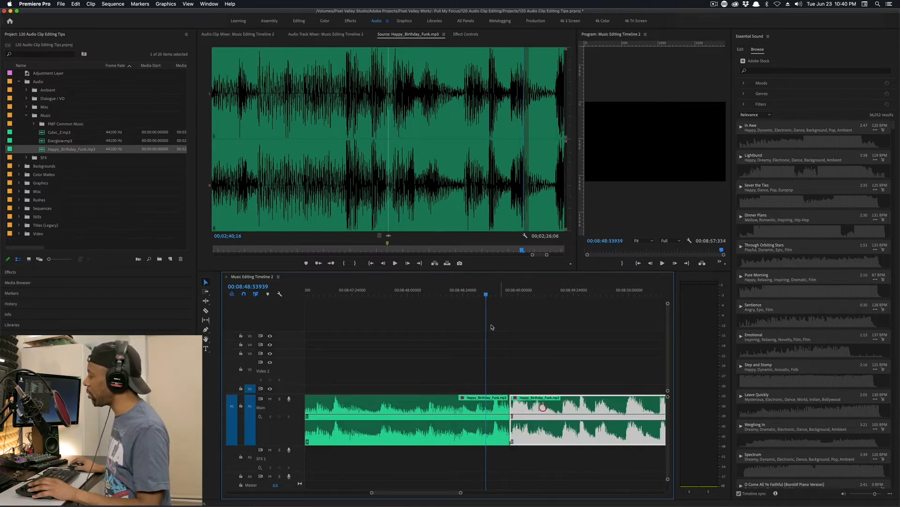
Play across the tightened join from just before the cut to check the beat timing
{"action": "left_click_drag", "start_coordinate": [485, 294], "coordinate": [462, 294]}
{"action": "key", "text": "minus"}
{"action": "key", "text": "minus"}
{"action": "key", "text": "minus"}
{"action": "key", "text": "space"}
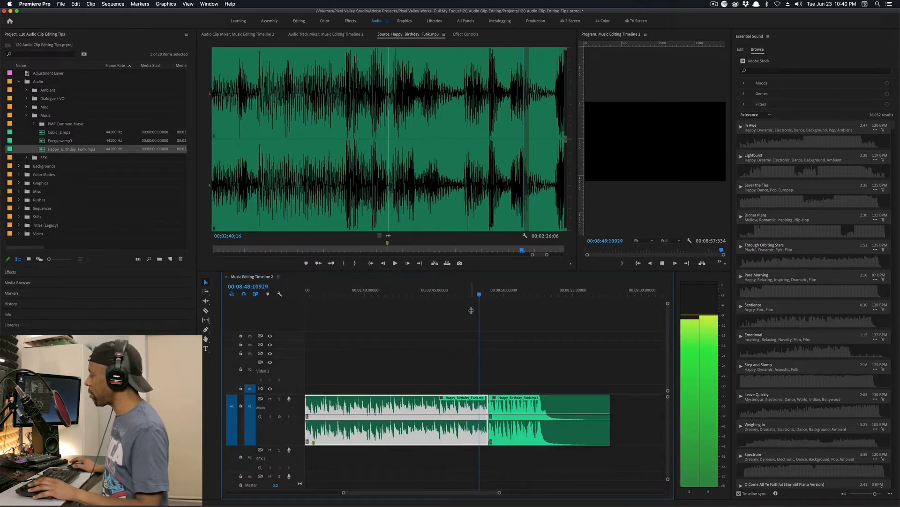
{"action": "key", "text": "space"}
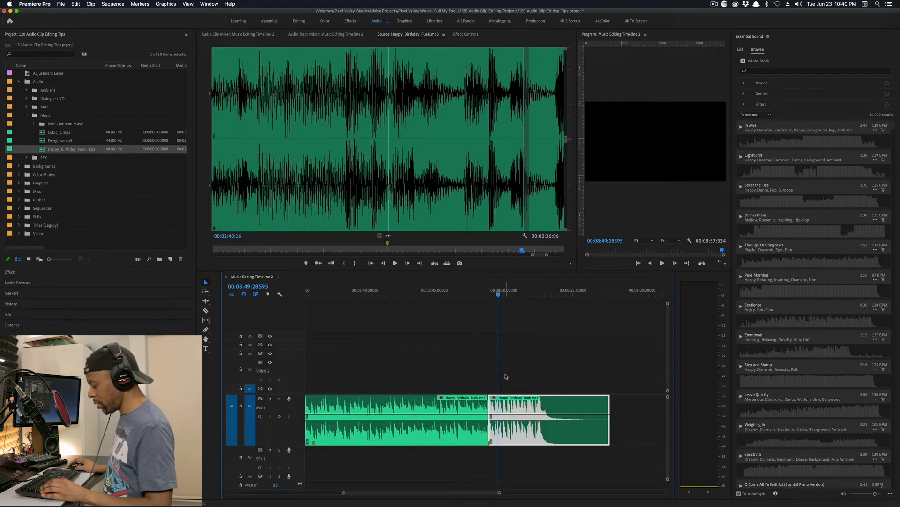
Undo the trim of the opening piece and the move of the ending piece, and play across the original join
{"action": "key", "text": "super+z"}
{"action": "key", "text": "super+z"}
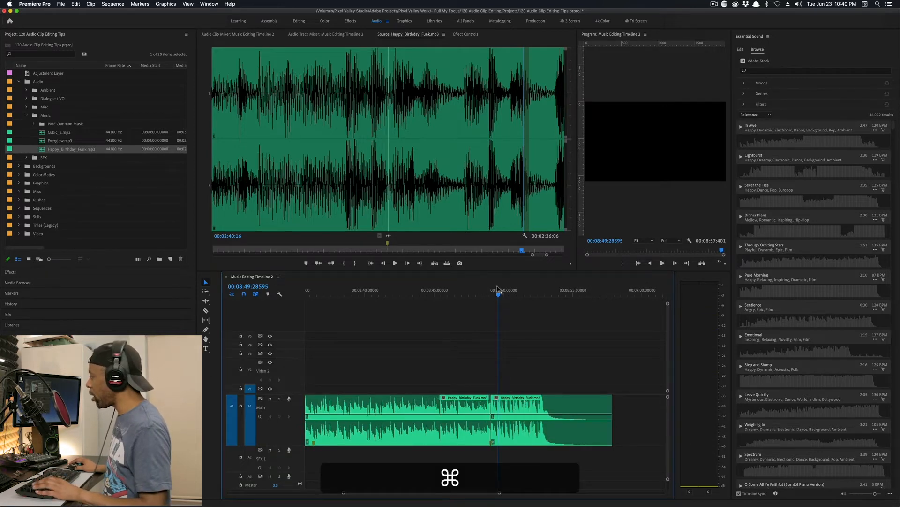
{"action": "left_click", "coordinate": [482, 289]}
{"action": "key", "text": "space"}
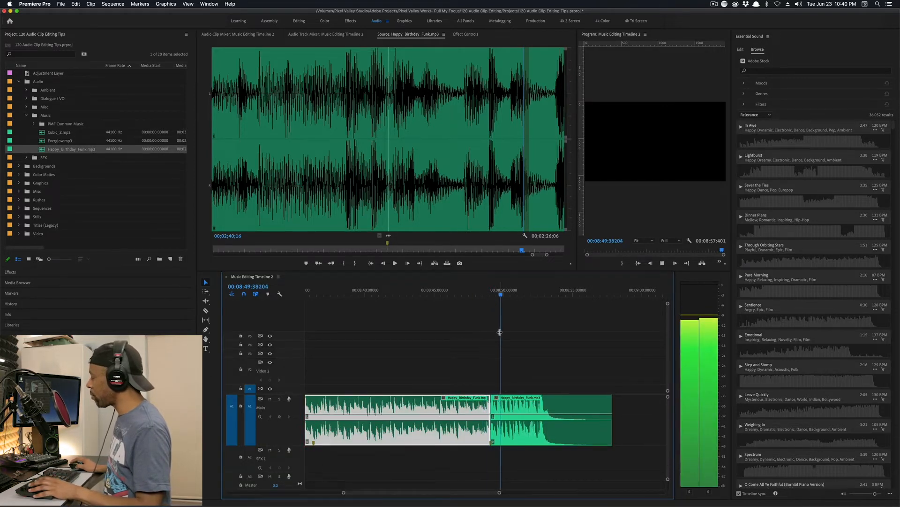
{"action": "key", "text": "space"}
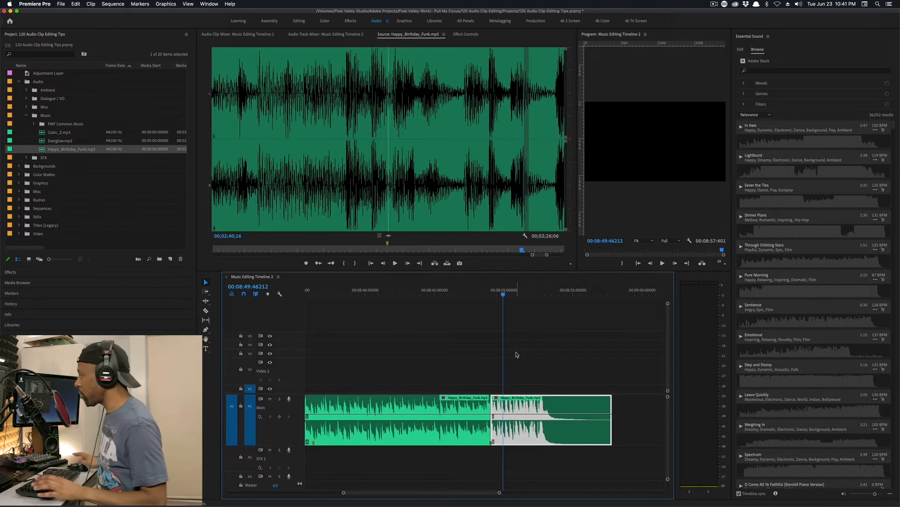
Show the effects in the Spuds Favorites folder and try the Constant Power transition at the end of the opening piece
{"action": "left_click", "coordinate": [10, 272]}
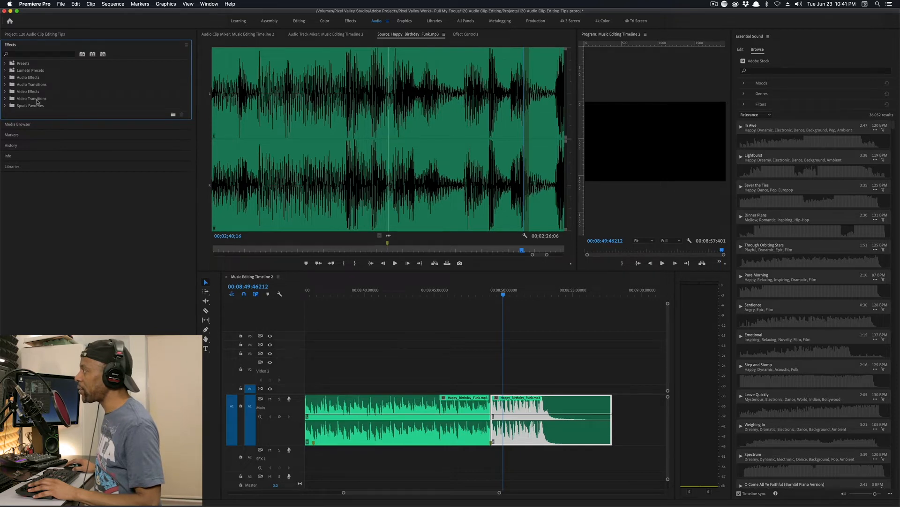
{"action": "left_click", "coordinate": [5, 106]}
{"action": "left_click_drag", "start_coordinate": [43, 114], "coordinate": [311, 301]}
{"action": "mouse_move", "coordinate": [486, 397]}
{"action": "left_mouse_down"}
{"action": "mouse_move", "coordinate": [497, 413]}
{"action": "mouse_move", "coordinate": [477, 409]}
{"action": "left_mouse_up"}
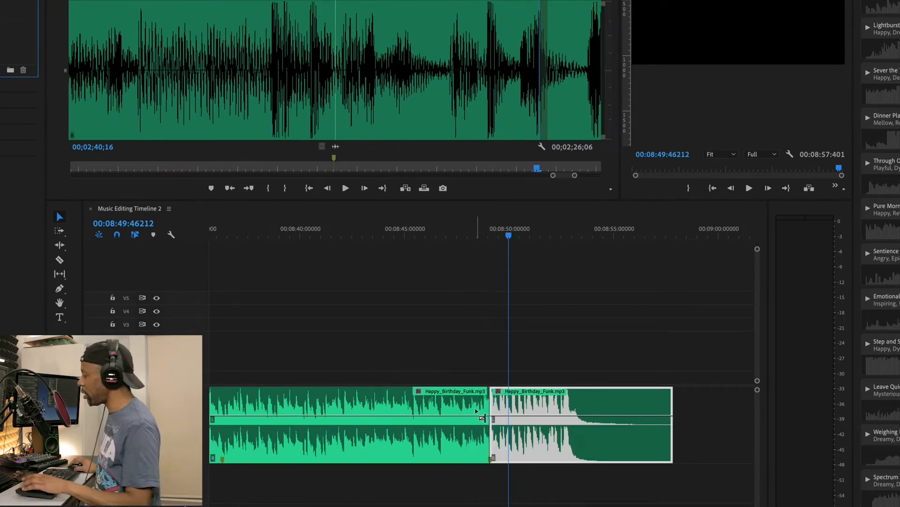
{"action": "key", "text": "Escape"}
Shift the ending piece slightly away from the opening piece and move it back against the cut
{"action": "left_click_drag", "start_coordinate": [508, 234], "coordinate": [497, 361]}
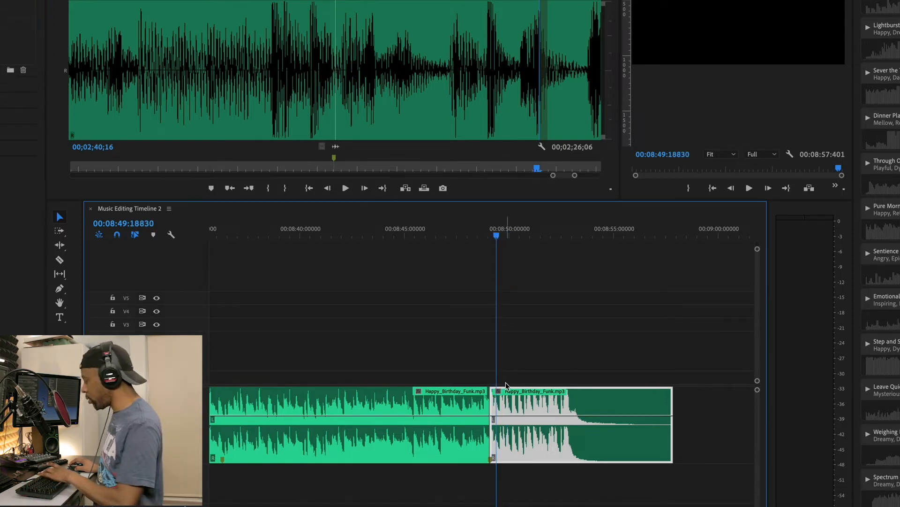
{"action": "key", "text": "="}
{"action": "key", "text": "="}
{"action": "left_click_drag", "start_coordinate": [500, 403], "coordinate": [511, 408]}
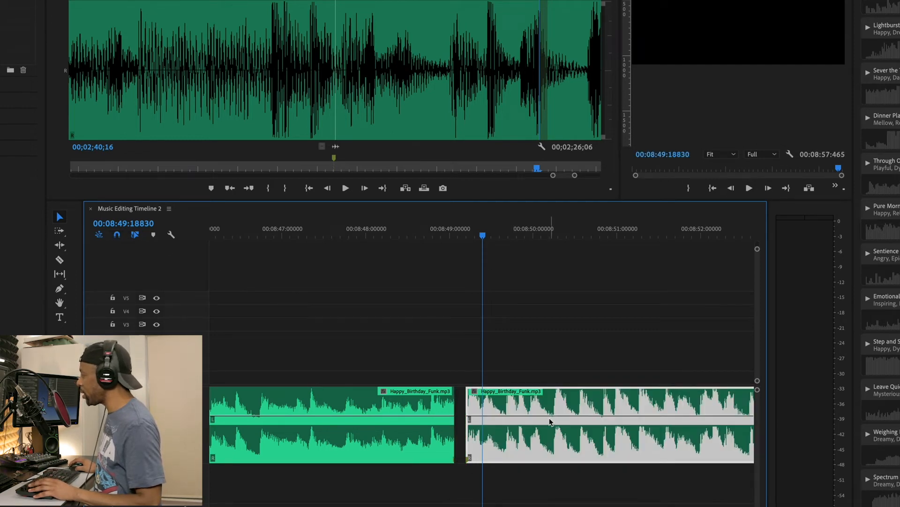
{"action": "mouse_move", "coordinate": [534, 408]}
{"action": "left_mouse_down"}
{"action": "mouse_move", "coordinate": [518, 406]}
{"action": "mouse_move", "coordinate": [523, 414]}
{"action": "left_mouse_up"}
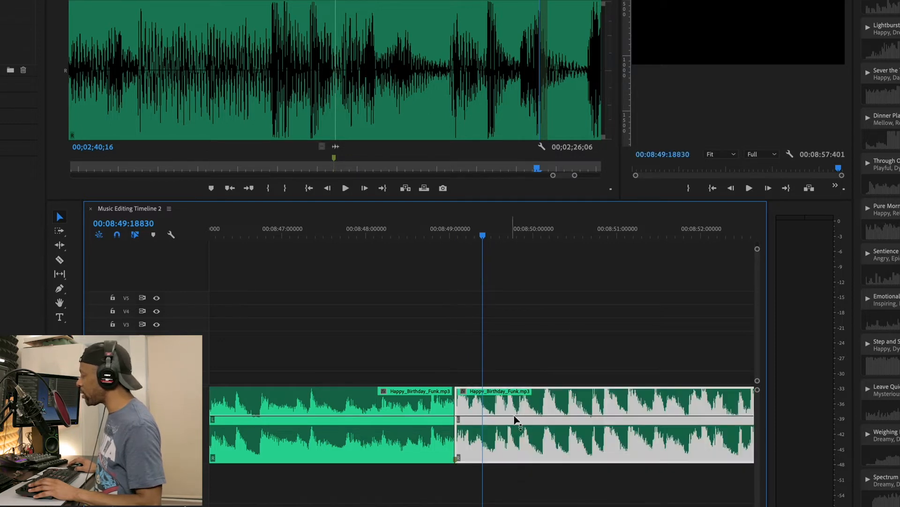
{"action": "mouse_move", "coordinate": [514, 409]}
{"action": "left_mouse_down"}
{"action": "mouse_move", "coordinate": [522, 412]}
{"action": "mouse_move", "coordinate": [502, 408]}
{"action": "left_mouse_up"}
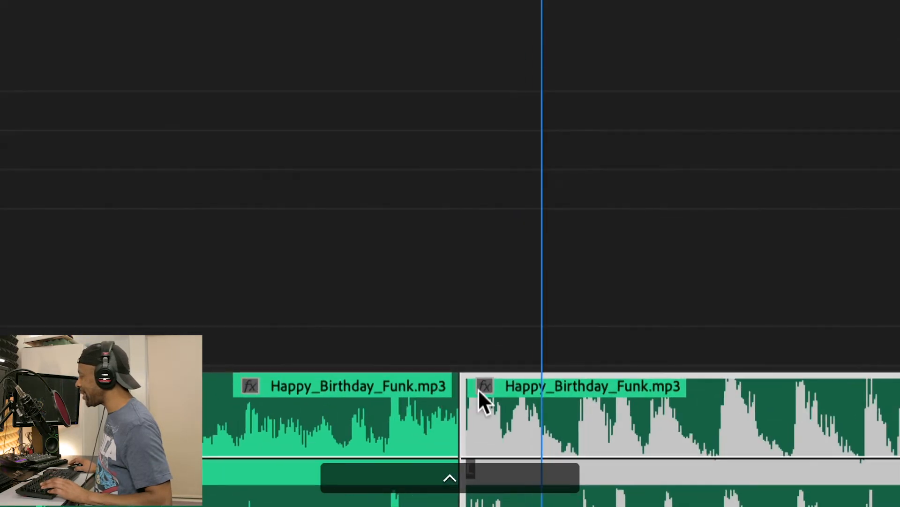
{"action": "mouse_move", "coordinate": [604, 411]}
{"action": "left_mouse_down"}
{"action": "mouse_move", "coordinate": [621, 412]}
{"action": "mouse_move", "coordinate": [572, 413]}
{"action": "mouse_move", "coordinate": [640, 412]}
{"action": "mouse_move", "coordinate": [568, 416]}
{"action": "mouse_move", "coordinate": [604, 416]}
{"action": "mouse_move", "coordinate": [583, 420]}
{"action": "mouse_move", "coordinate": [598, 427]}
{"action": "mouse_move", "coordinate": [596, 418]}
{"action": "left_mouse_up"}
Apply the Constant Power audio transition centred on the cut between the two music pieces
{"action": "scroll", "coordinate": [506, 386], "scroll_direction": "down", "scroll_amount": 2}
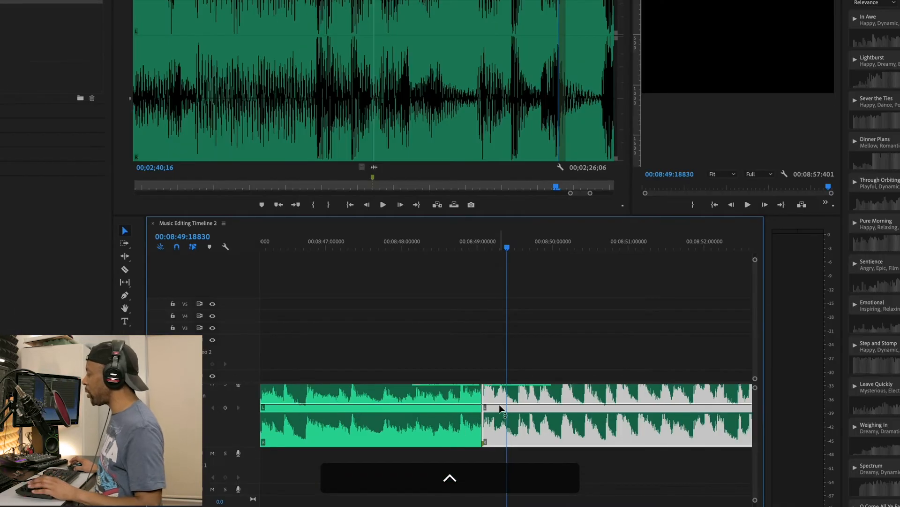
{"action": "scroll", "coordinate": [502, 404], "scroll_direction": "up", "scroll_amount": 1}
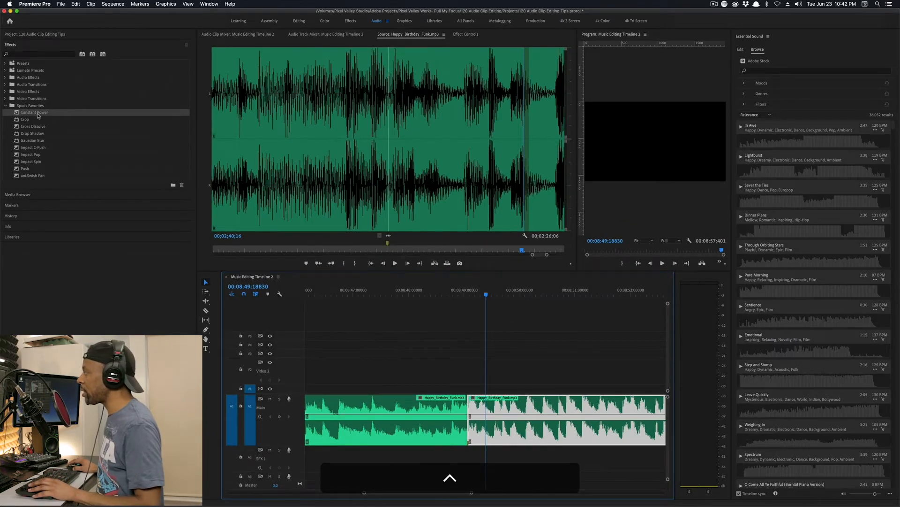
{"action": "left_click_drag", "start_coordinate": [38, 115], "coordinate": [399, 364]}
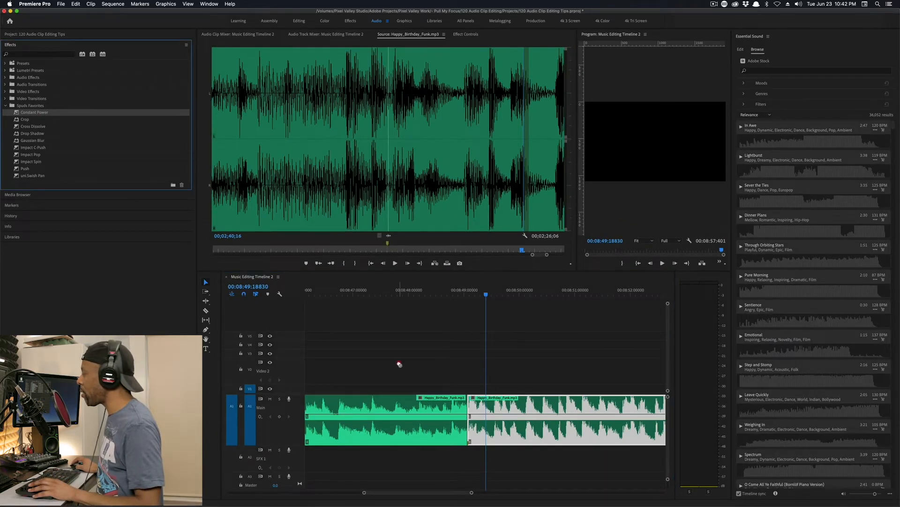
{"action": "left_click_drag", "start_coordinate": [456, 398], "coordinate": [469, 412]}
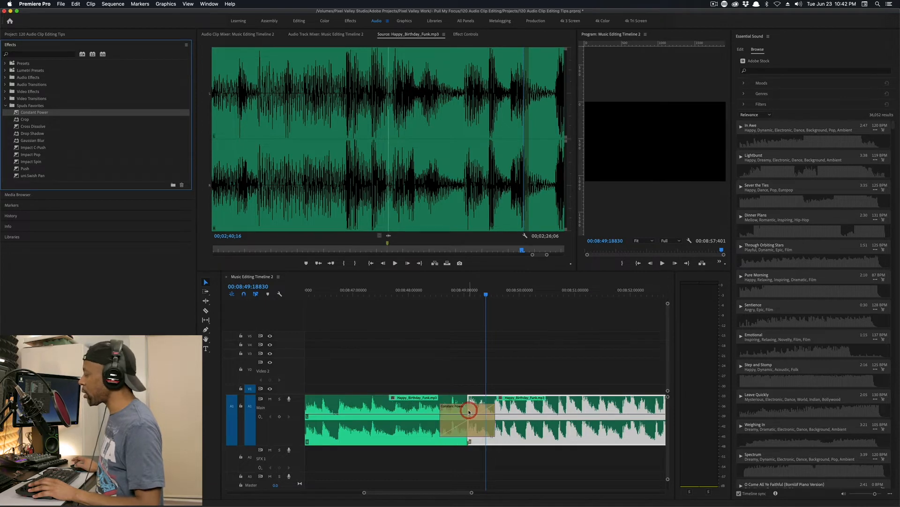
Play across the Constant Power crossfade from 00:08:47:05802 to check how the join sounds
{"action": "left_click_drag", "start_coordinate": [443, 292], "coordinate": [361, 298]}
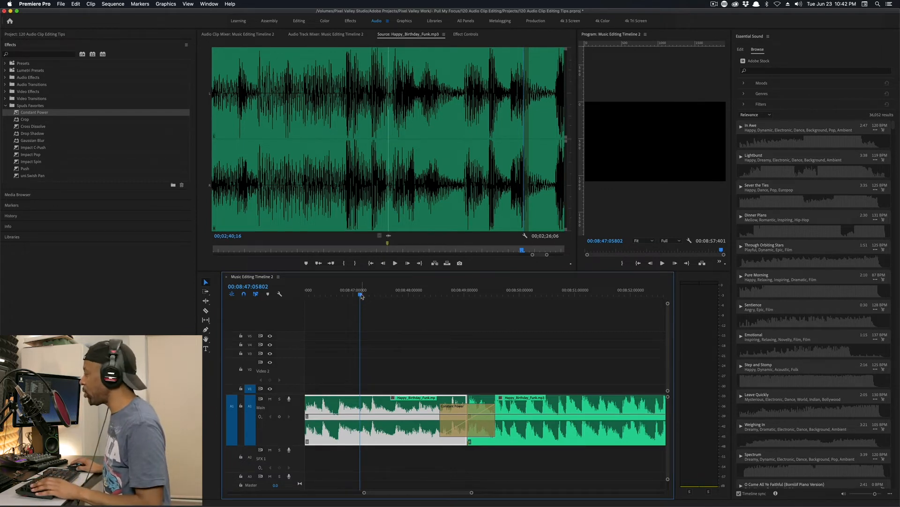
{"action": "key", "text": "space"}
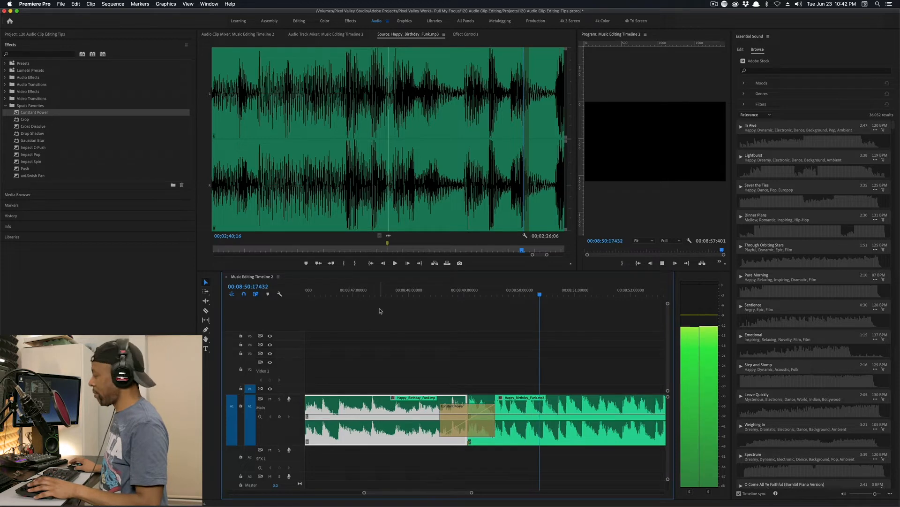
{"action": "key", "text": "space"}
{"action": "key", "text": "d"}
View the whole shortened track and play it from 00:08:46:16647 through the crossfade into the ending
{"action": "key", "text": "minus"}
{"action": "key", "text": "minus"}
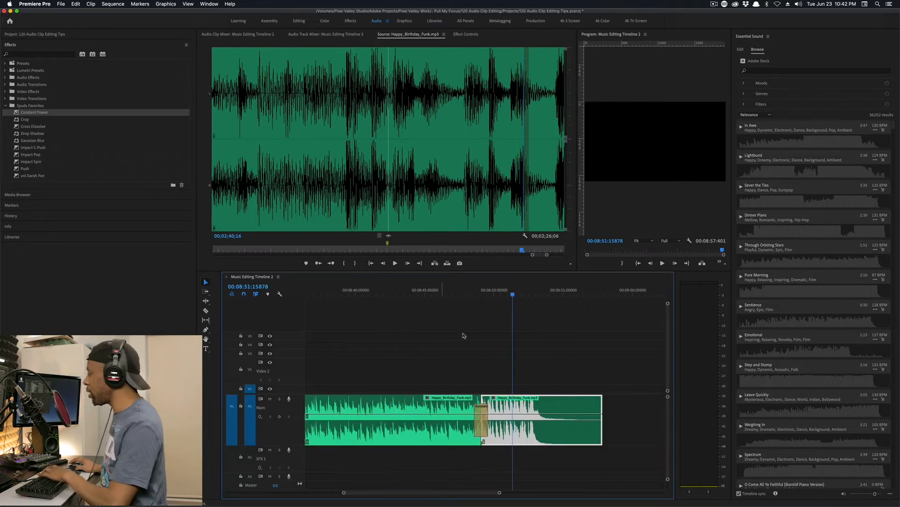
{"action": "left_click_drag", "start_coordinate": [498, 294], "coordinate": [465, 302]}
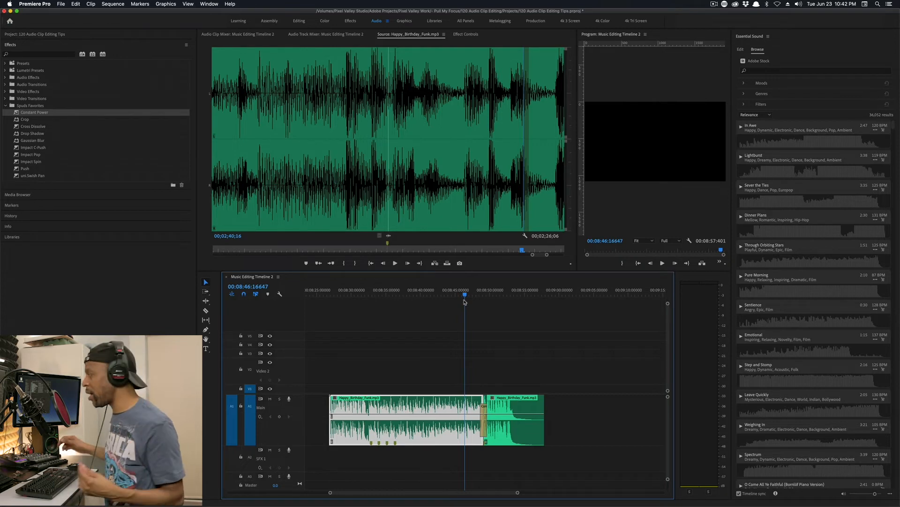
{"action": "key", "text": "space"}
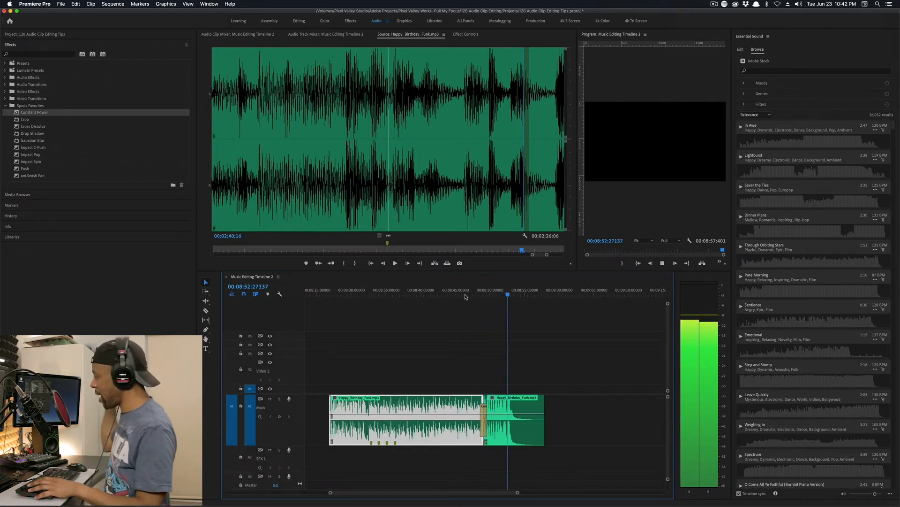
{"action": "key", "text": "space"}
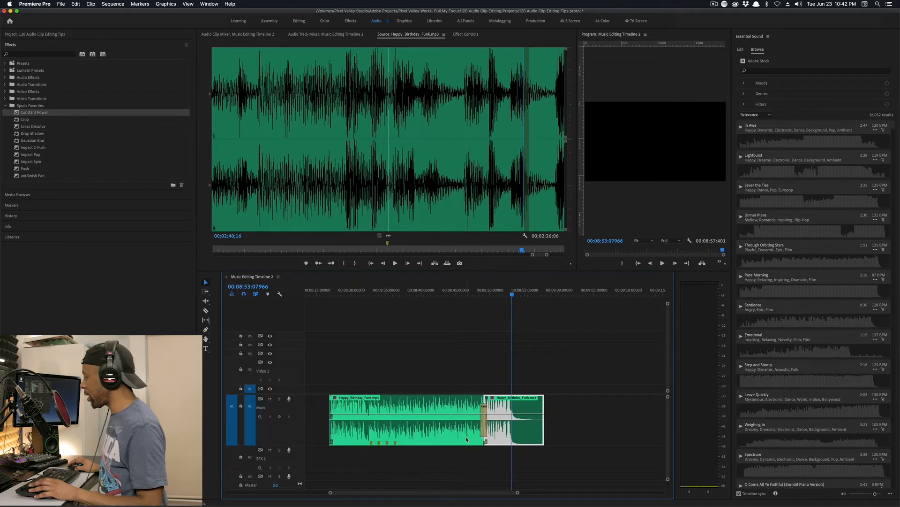
{"action": "left_click_drag", "start_coordinate": [495, 287], "coordinate": [450, 299]}
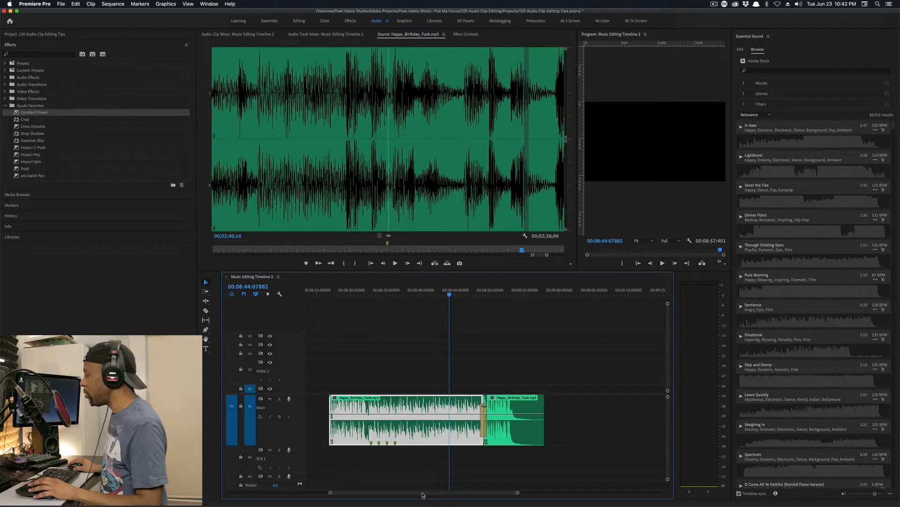
Play a short passage from 00:05:18:16623 in the music track that starts at about 00:05:10
{"action": "scroll", "coordinate": [423, 496], "scroll_direction": "up", "scroll_amount": 5}
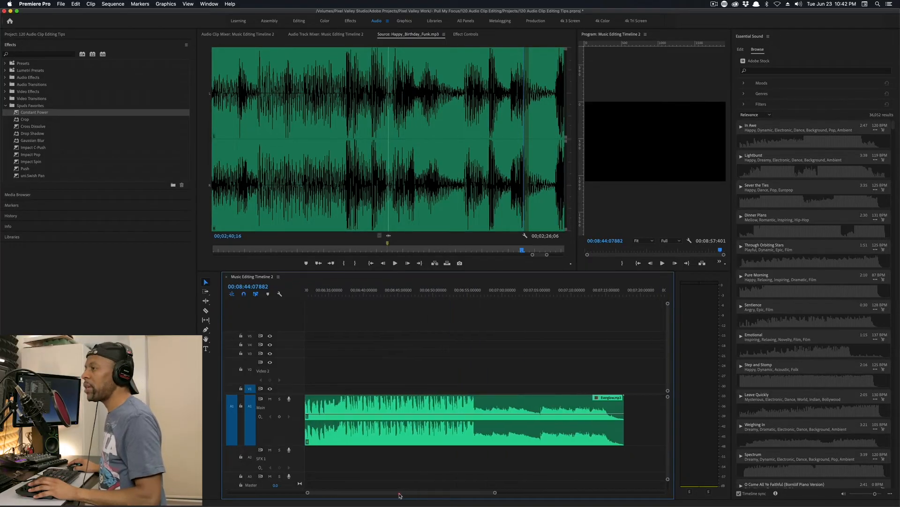
{"action": "left_click_drag", "start_coordinate": [398, 496], "coordinate": [381, 496]}
{"action": "left_click", "coordinate": [406, 291]}
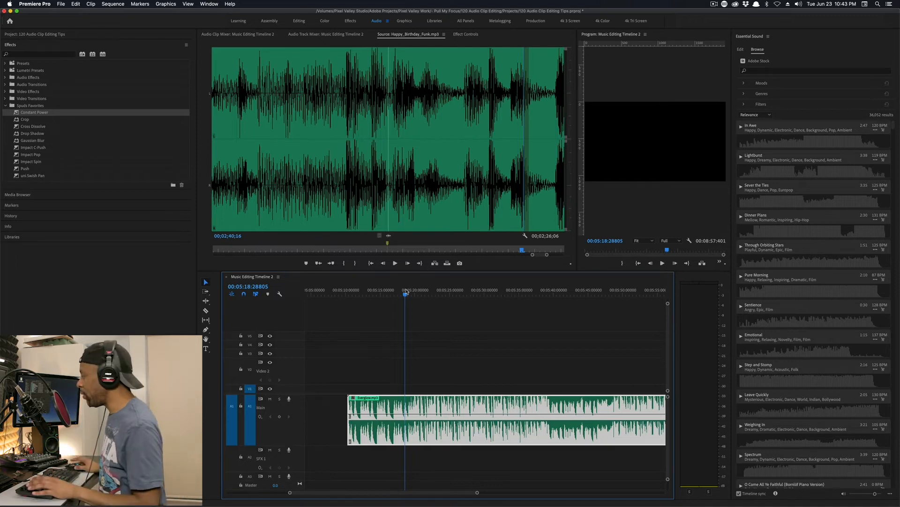
{"action": "left_click_drag", "start_coordinate": [403, 296], "coordinate": [402, 296]}
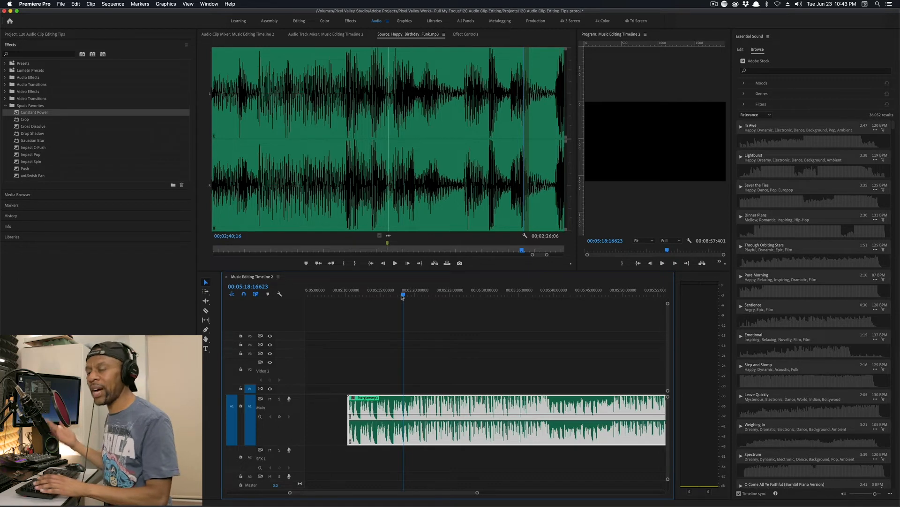
{"action": "key", "text": "space"}
{"action": "key", "text": "space"}
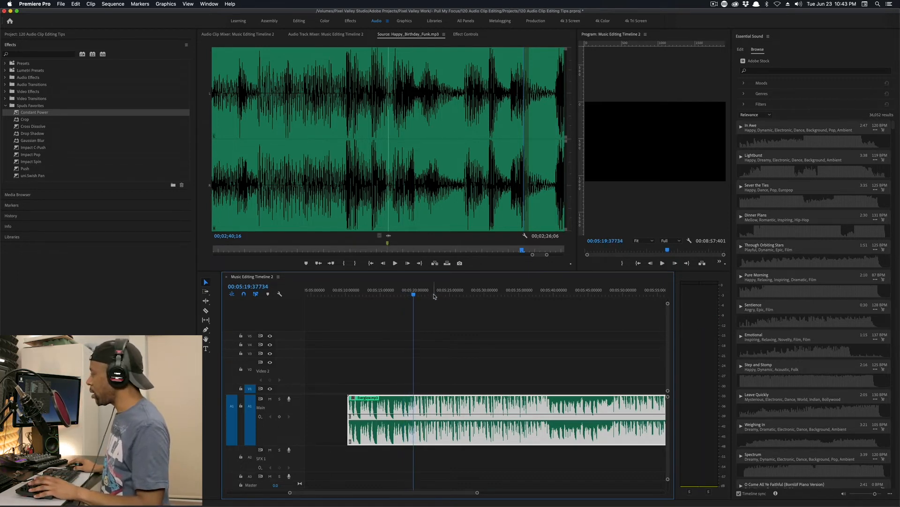
Play Cubic_2.mp3, mark a beat near 00:02:50, and cut the track at that marker, 00:02:50:11363
{"action": "left_click_drag", "start_coordinate": [394, 491], "coordinate": [364, 493]}
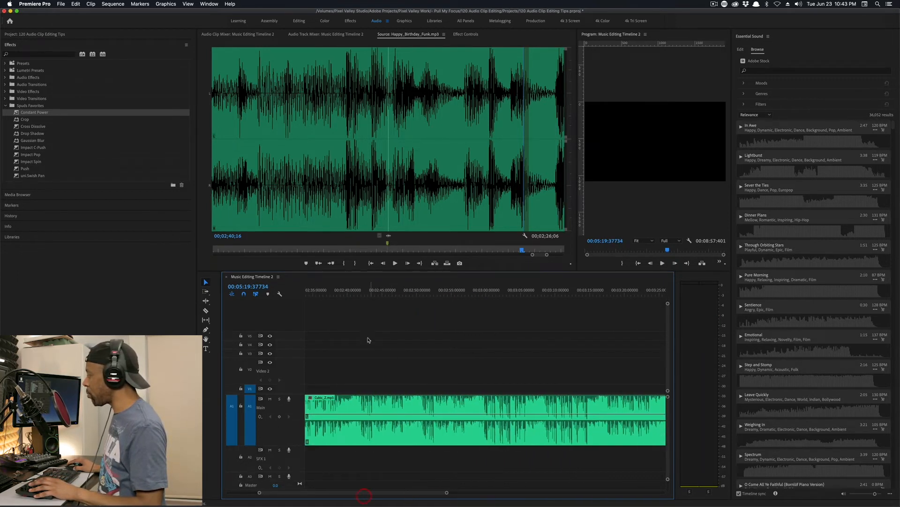
{"action": "left_click", "coordinate": [361, 294]}
{"action": "key", "text": "space"}
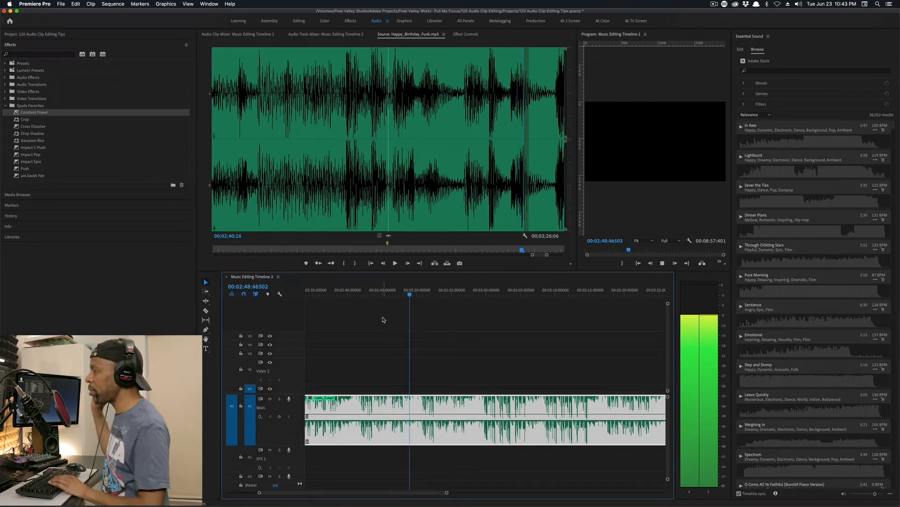
{"action": "key", "text": "space"}
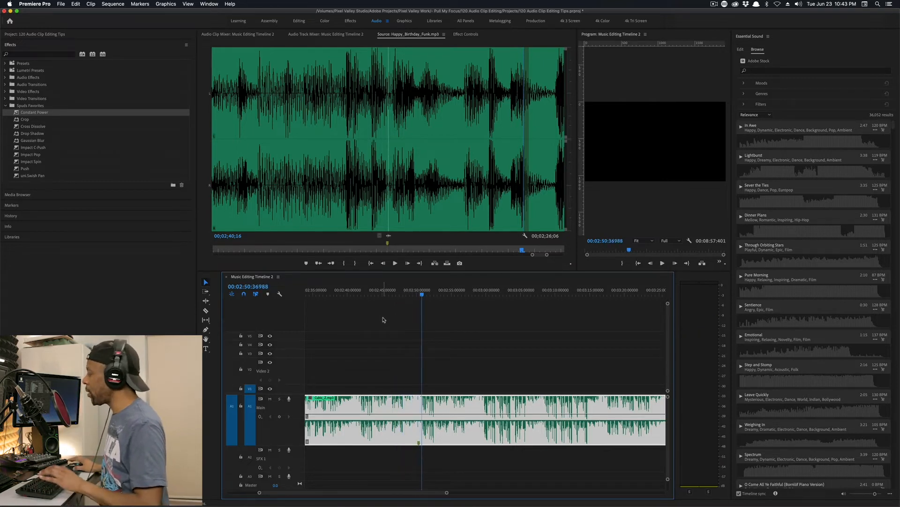
{"action": "left_click_drag", "start_coordinate": [423, 293], "coordinate": [419, 296]}
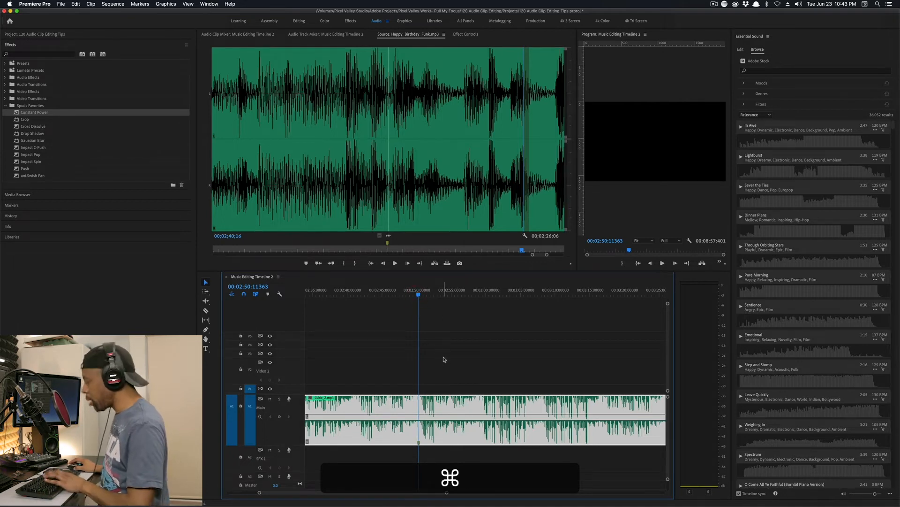
{"action": "key", "text": "super+k"}
Play the later part of Cubic_2.mp3, mark a matching beat before the fade-out, and cut the track there at 00:03:25:38668
{"action": "left_click_drag", "start_coordinate": [428, 297], "coordinate": [542, 313]}
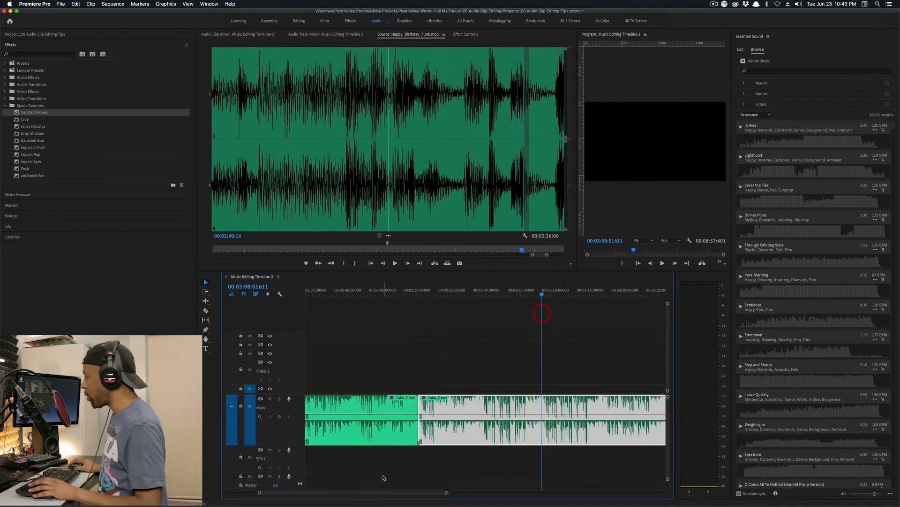
{"action": "left_click_drag", "start_coordinate": [395, 494], "coordinate": [401, 496]}
{"action": "left_click", "coordinate": [348, 296]}
{"action": "left_click_drag", "start_coordinate": [348, 296], "coordinate": [432, 296]}
{"action": "key", "text": "space"}
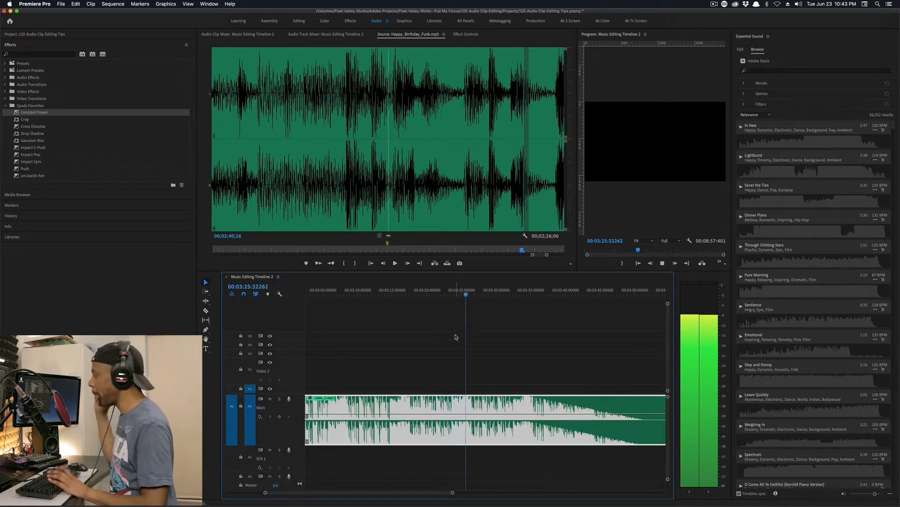
{"action": "key", "text": "space"}
{"action": "left_click", "coordinate": [466, 294], "text": "shift"}
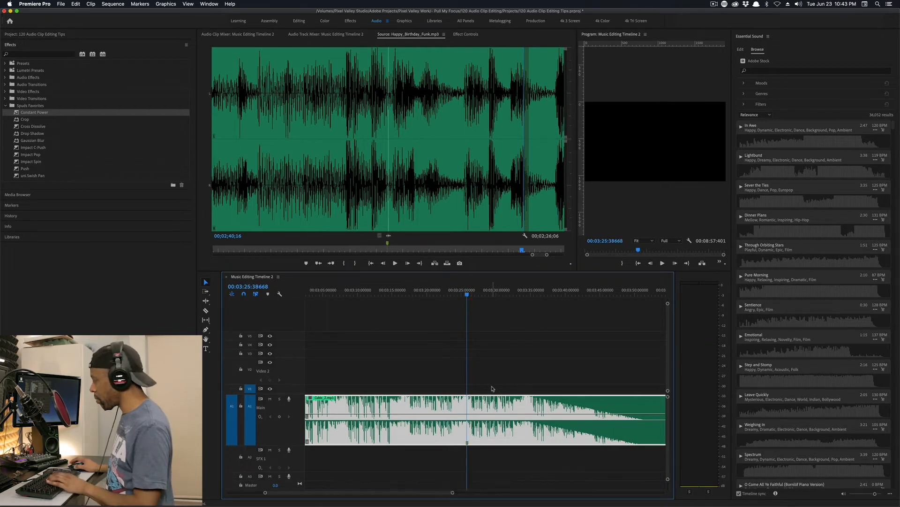
{"action": "key", "text": "super+k"}
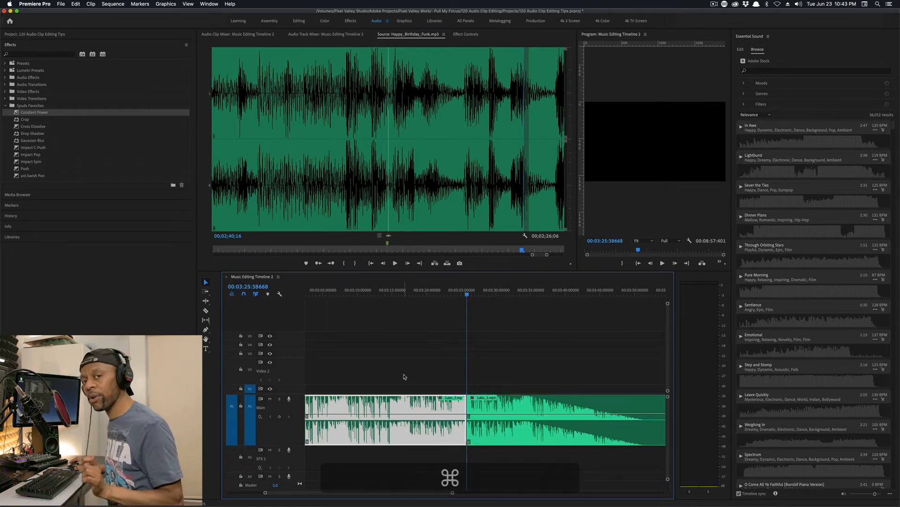
Delete the middle piece of Cubic_2.mp3 between the two cuts and move the ending piece against the opening piece
{"action": "scroll", "coordinate": [416, 492], "scroll_direction": "left", "scroll_amount": 10}
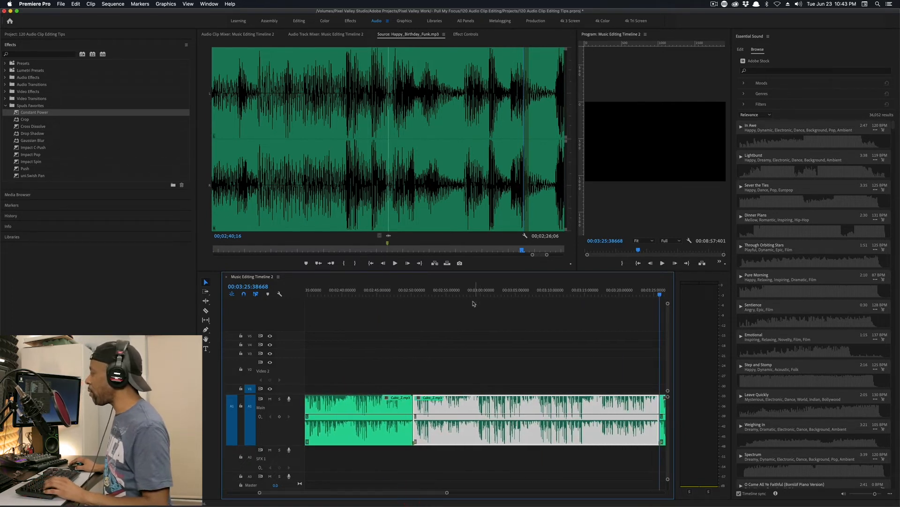
{"action": "key", "text": "Delete"}
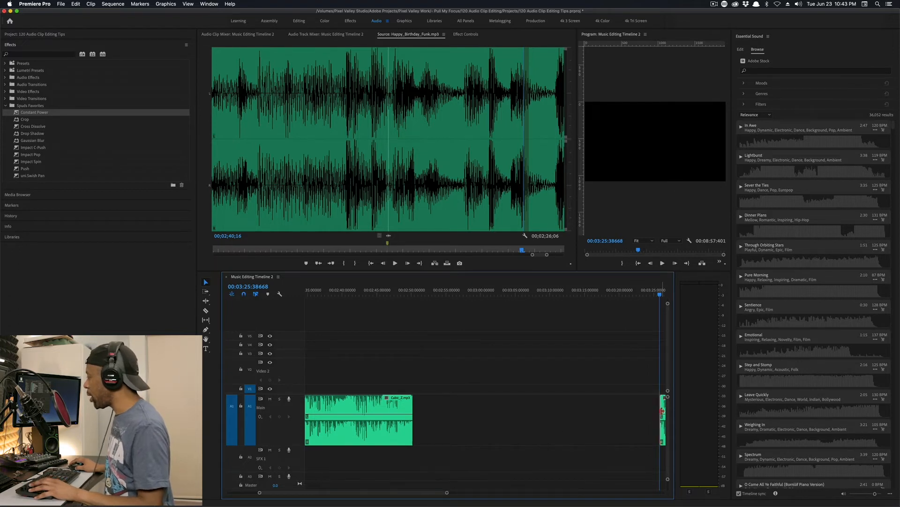
{"action": "left_click", "coordinate": [662, 412]}
{"action": "left_click_drag", "start_coordinate": [441, 493], "coordinate": [443, 492]}
{"action": "left_click", "coordinate": [604, 416]}
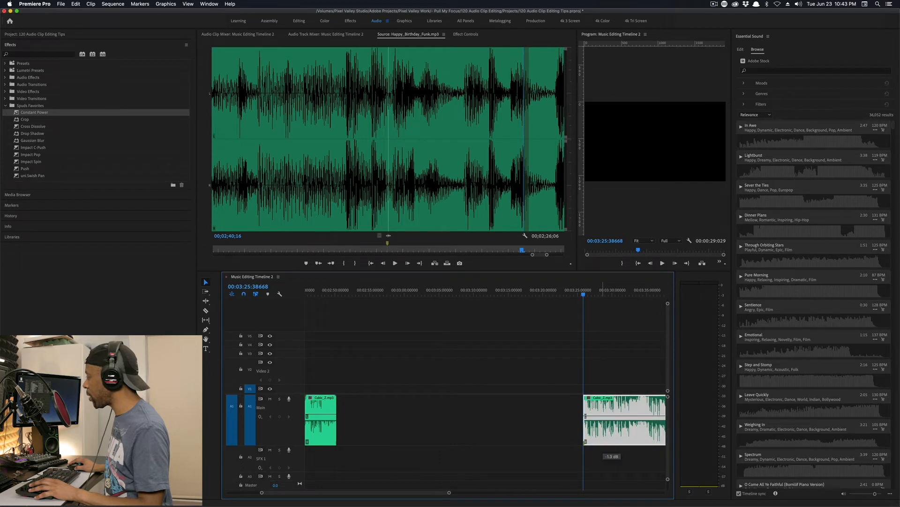
{"action": "left_click_drag", "start_coordinate": [638, 408], "coordinate": [394, 407]}
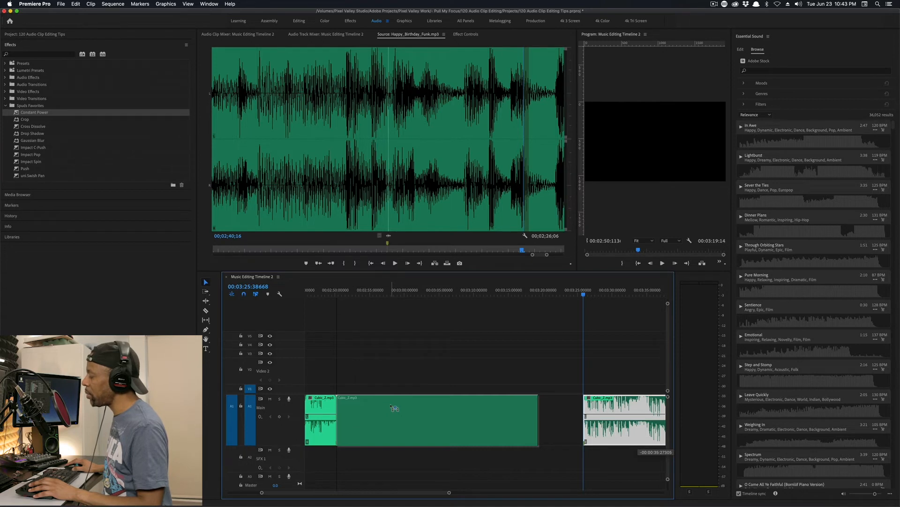
{"action": "left_click_drag", "start_coordinate": [394, 407], "coordinate": [394, 406]}
Play across the new cut between the two Cubic_2.mp3 pieces to hear the join
{"action": "left_click", "coordinate": [324, 292]}
{"action": "key", "text": "space"}
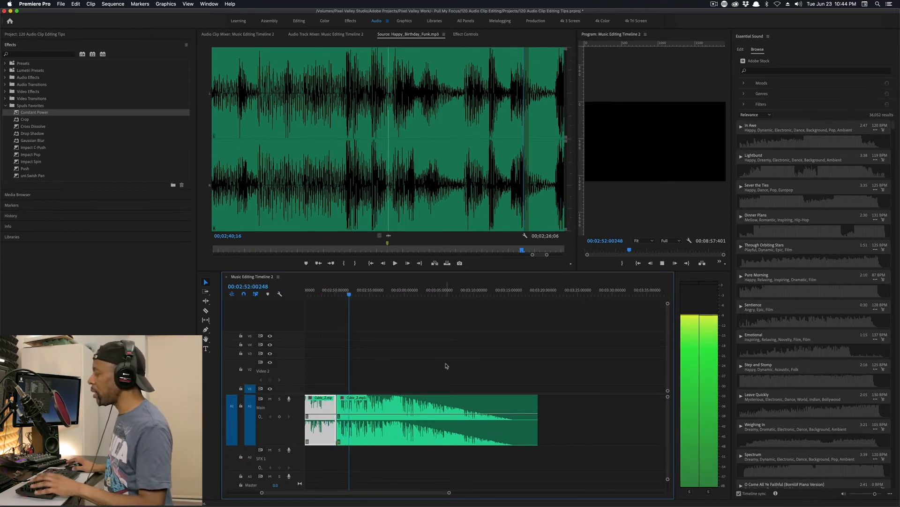
{"action": "key", "text": "space"}
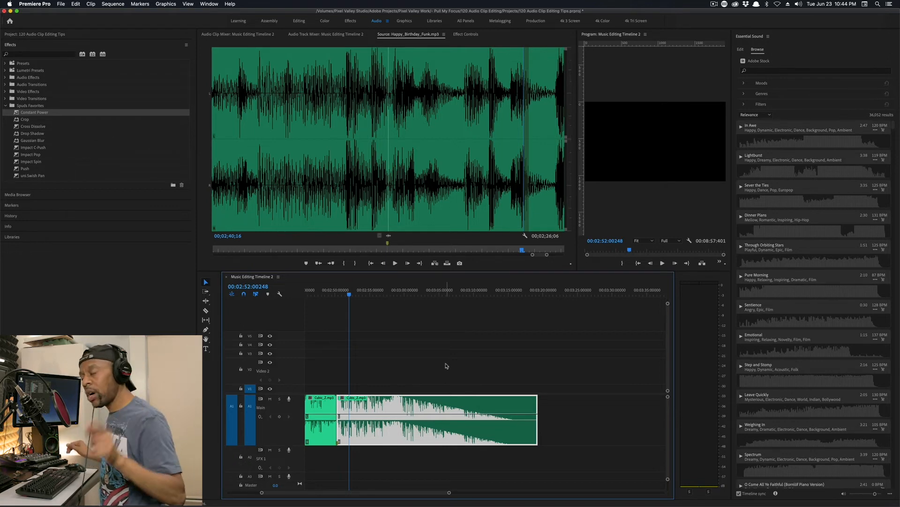
Apply the Constant Power transition centred on the Cubic_2.mp3 cut and play across it from 00:02:48:33274
{"action": "left_click_drag", "start_coordinate": [49, 115], "coordinate": [337, 413]}
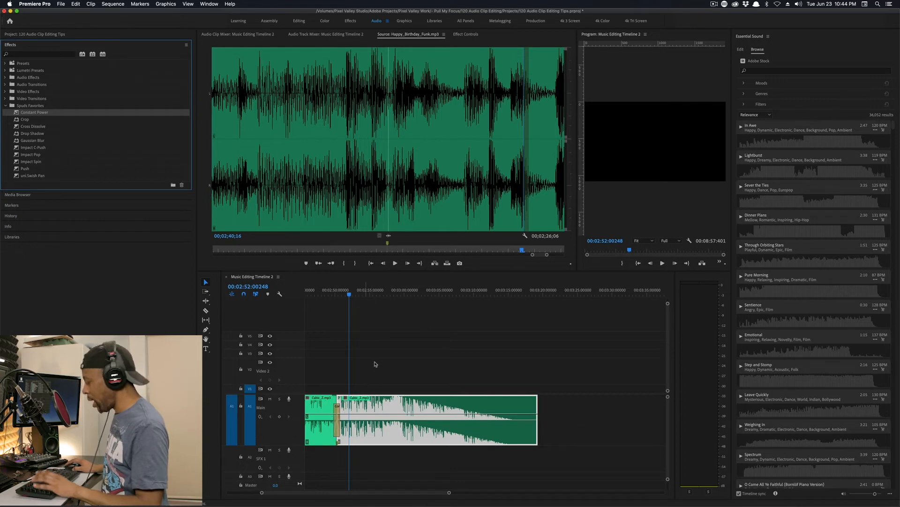
{"action": "key", "text": "="}
{"action": "key", "text": "="}
{"action": "left_click_drag", "start_coordinate": [465, 290], "coordinate": [395, 296]}
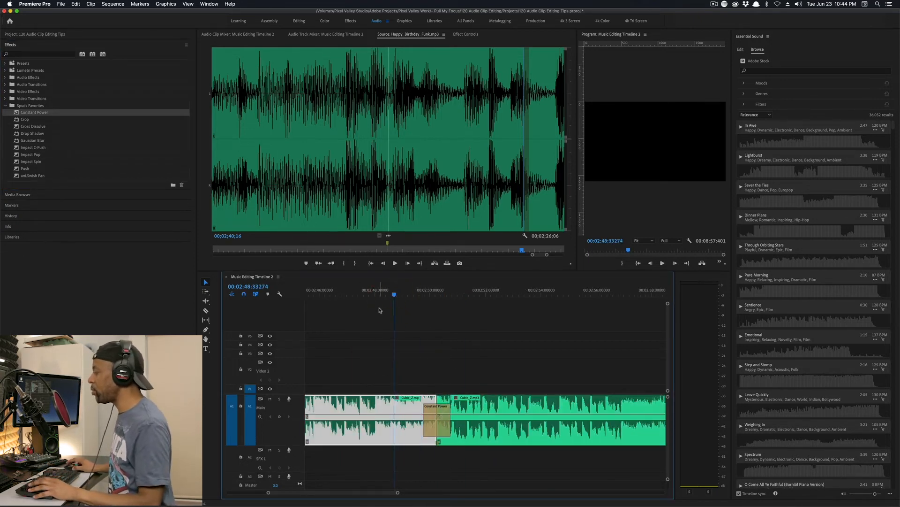
{"action": "key", "text": "space"}
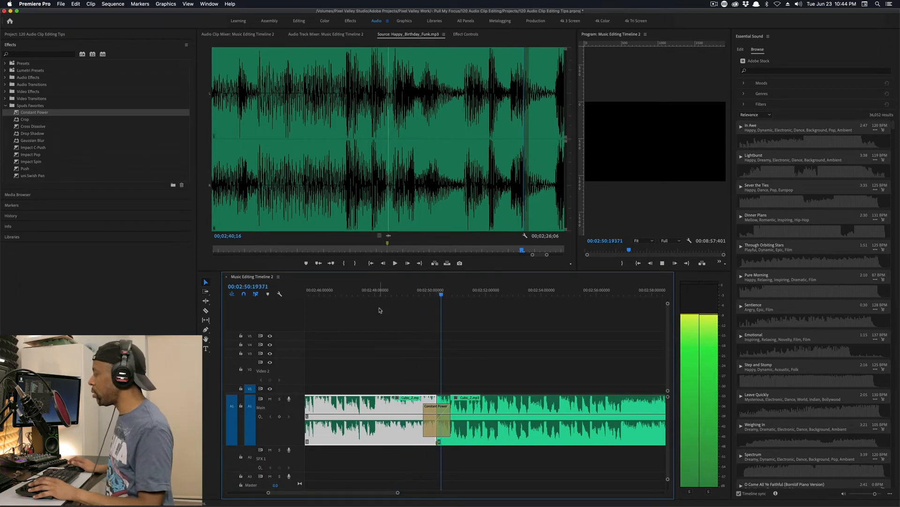
{"action": "key", "text": "space"}
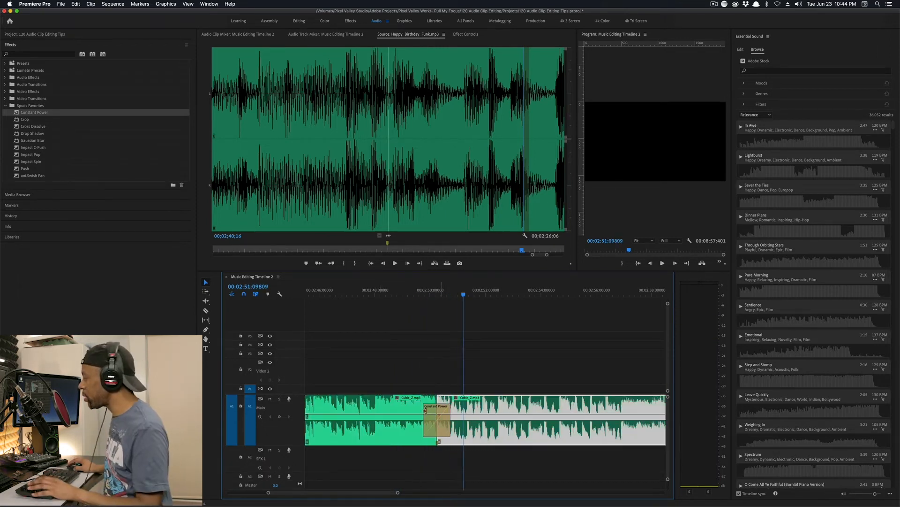
Try lengthening the Constant Power transition to about 6 seconds around the cut and play through it
{"action": "left_click_drag", "start_coordinate": [426, 414], "coordinate": [354, 408]}
{"action": "left_click", "coordinate": [332, 290]}
{"action": "key", "text": "space"}
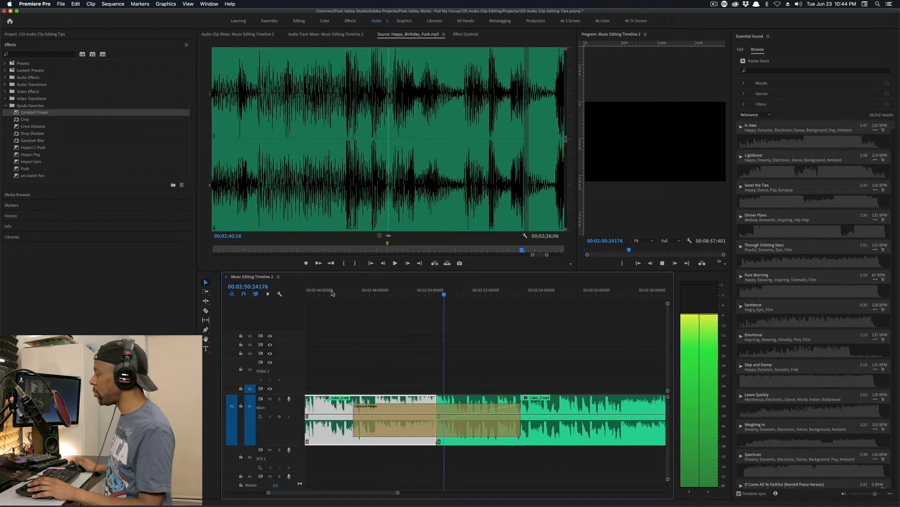
{"action": "key", "text": "space"}
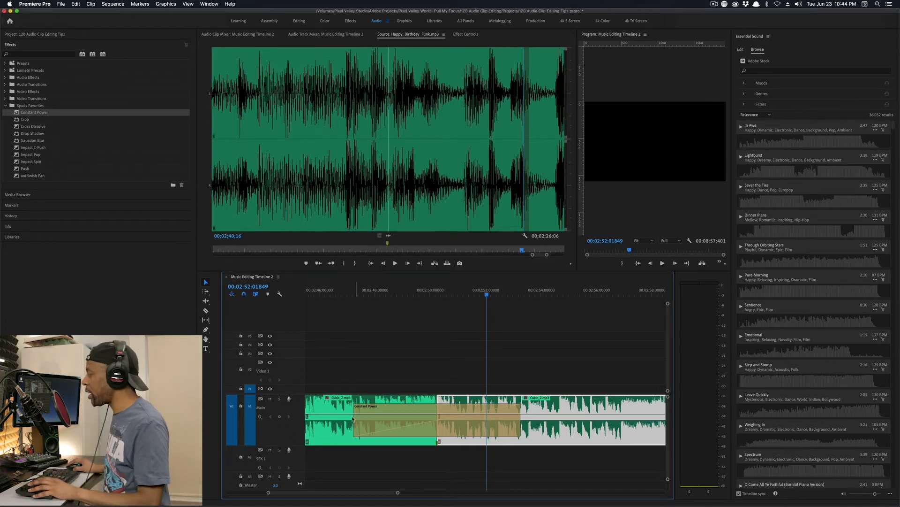
Shorten the Constant Power transition to about 1.6 seconds, centred on the cut
{"action": "left_click_drag", "start_coordinate": [356, 408], "coordinate": [411, 418]}
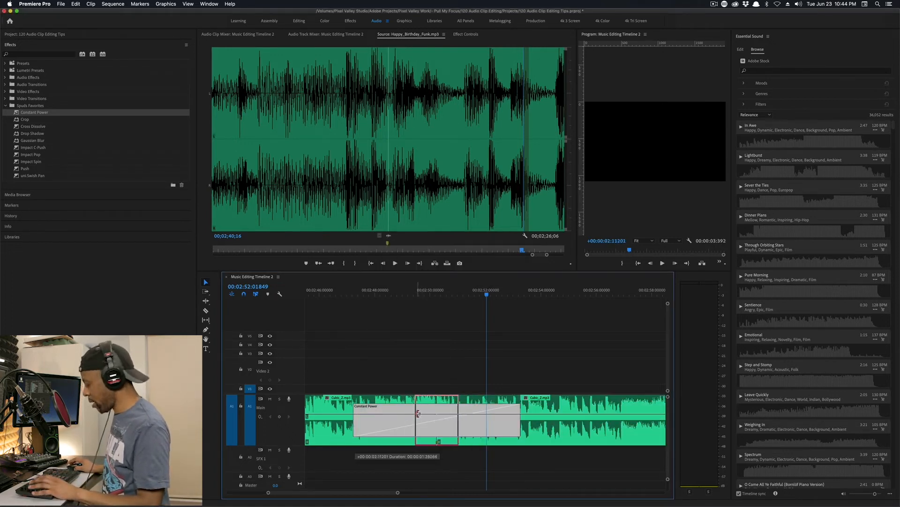
{"action": "key", "text": "minus"}
{"action": "key", "text": "minus"}
{"action": "key", "text": "minus"}
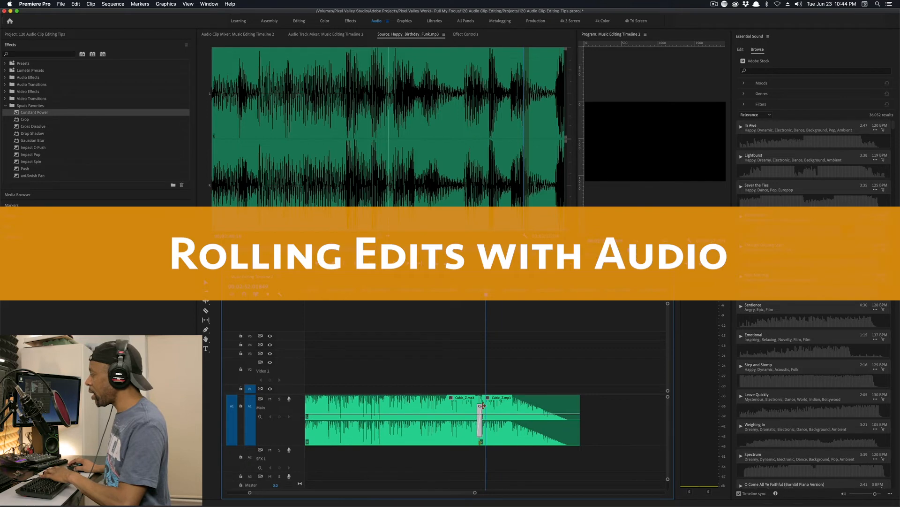
{"action": "key", "text": "equal"}
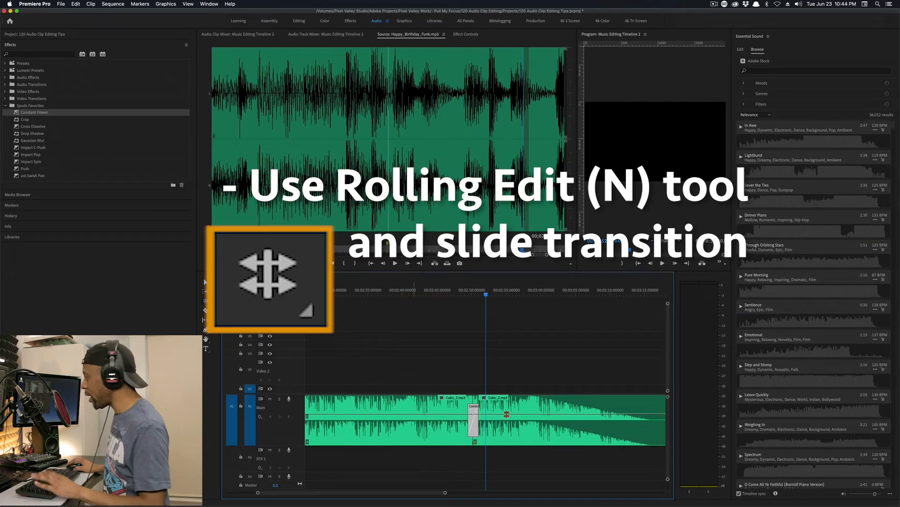
Roll the crossfaded cut earlier to about 00:02:43 with the Rolling Edit tool and play across it
{"action": "left_click_drag", "start_coordinate": [472, 397], "coordinate": [424, 397]}
{"action": "left_click", "coordinate": [413, 291]}
{"action": "key", "text": "space"}
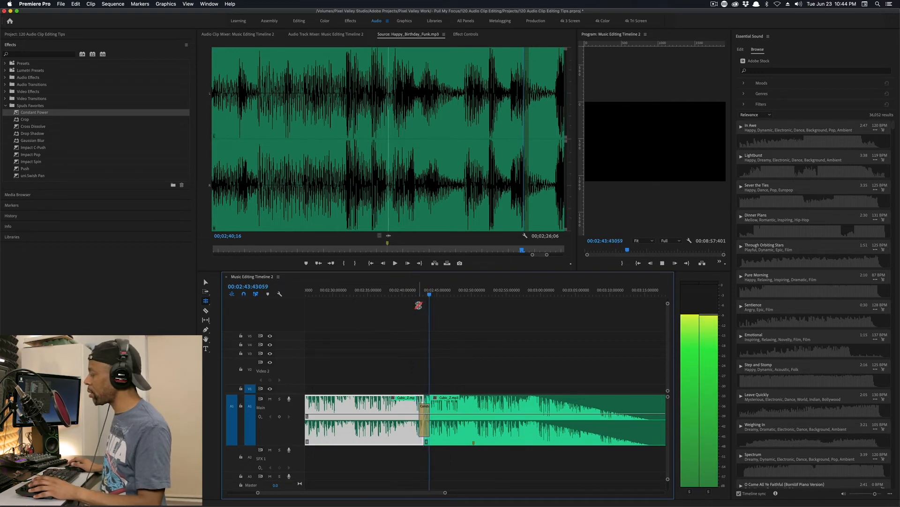
{"action": "key", "text": "space"}
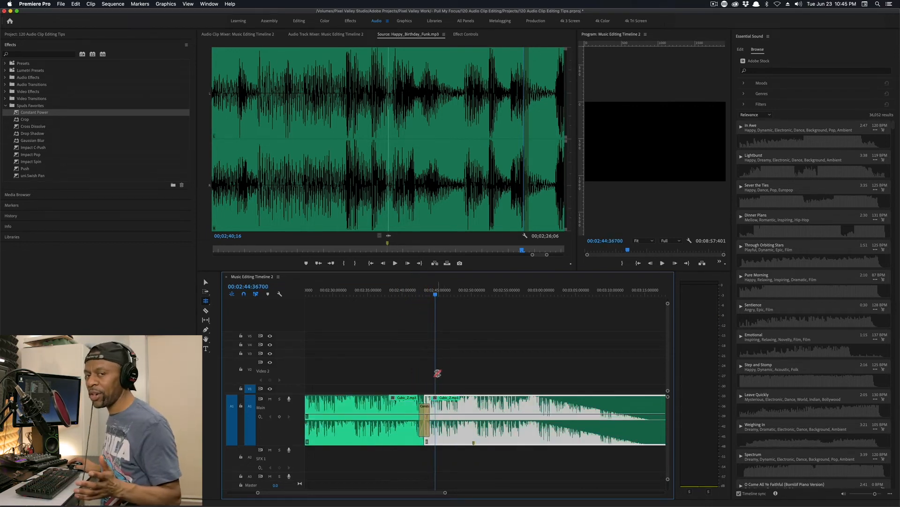
Roll the crossfaded cut further back to about 00:02:35 and play across the join
{"action": "left_click_drag", "start_coordinate": [423, 399], "coordinate": [366, 399]}
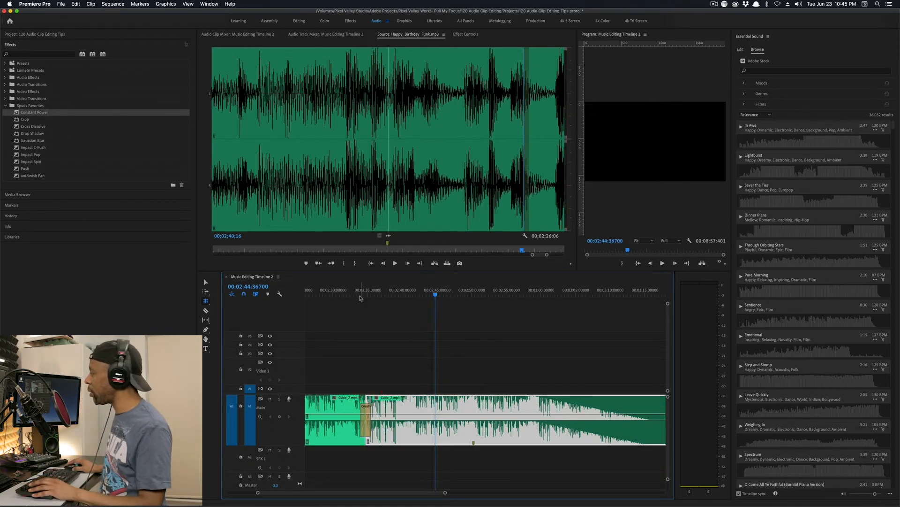
{"action": "left_click", "coordinate": [356, 291]}
{"action": "key", "text": "space"}
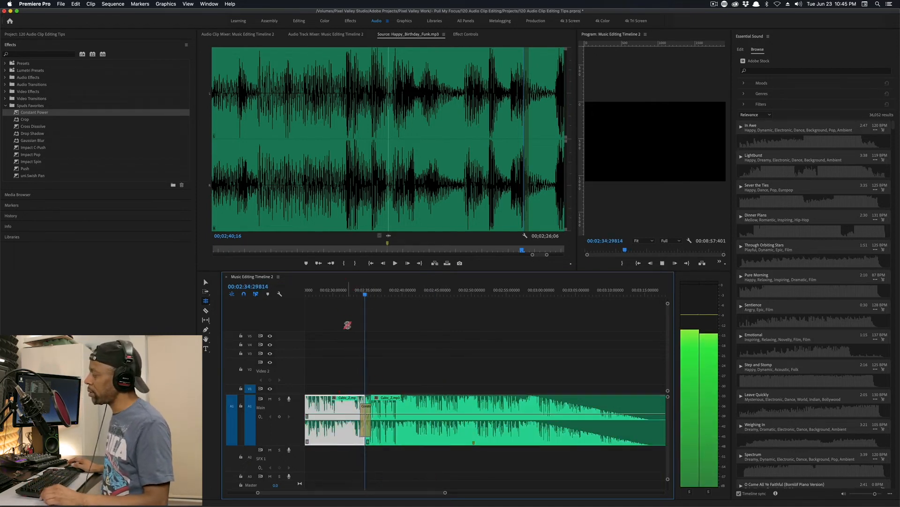
{"action": "key", "text": "space"}
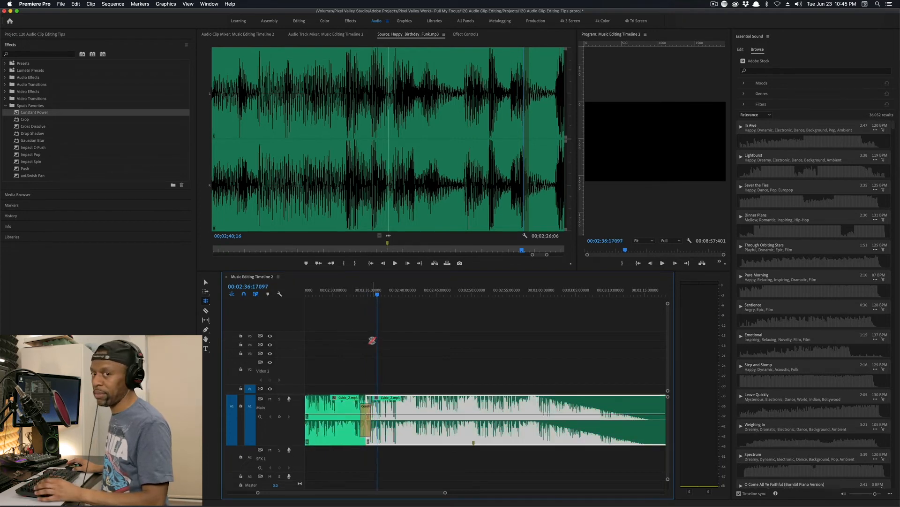
Roll the crossfaded cut back near the start of Cubic_2.mp3, at about 00:00:15, and place the playhead before it at 00:00:12:47715
{"action": "left_click_drag", "start_coordinate": [429, 493], "coordinate": [426, 496]}
{"action": "key", "text": "minus"}
{"action": "key", "text": "minus"}
{"action": "key", "text": "minus"}
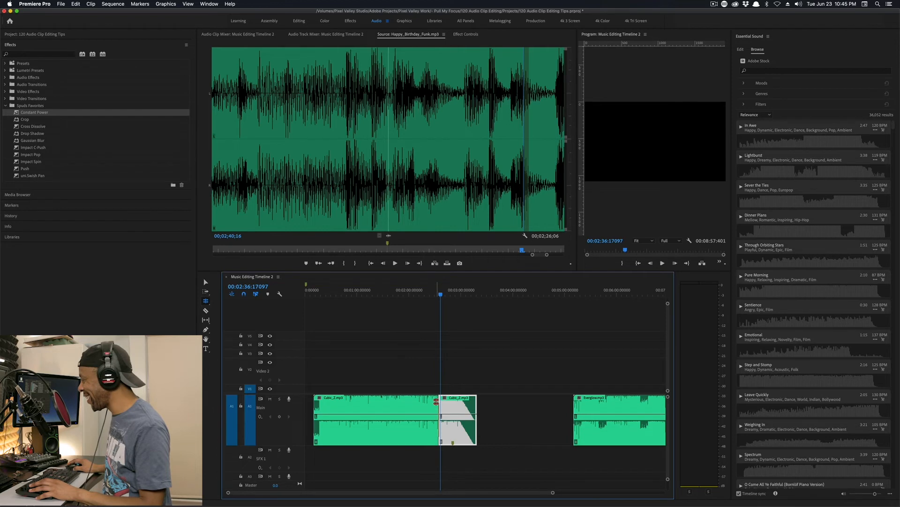
{"action": "left_click_drag", "start_coordinate": [432, 400], "coordinate": [317, 398]}
{"action": "left_click", "coordinate": [316, 293]}
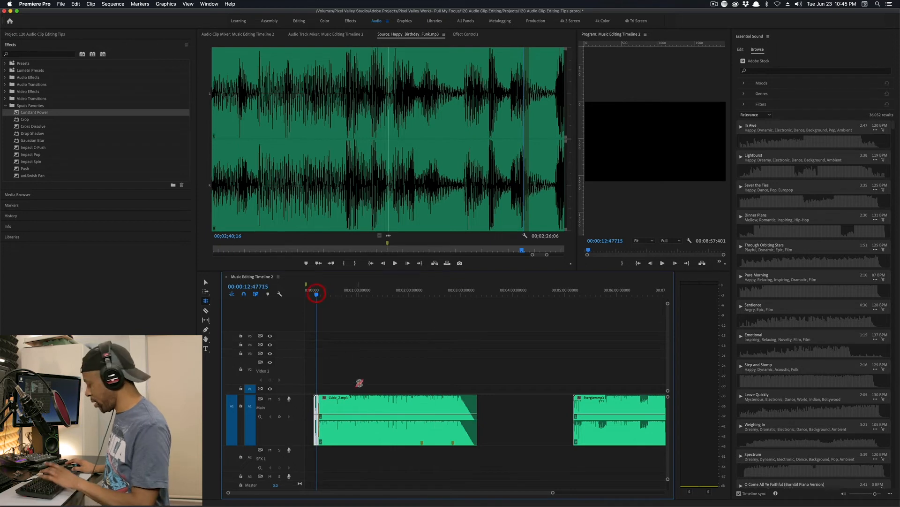
{"action": "key", "text": "="}
{"action": "key", "text": "="}
{"action": "key", "text": "="}
{"action": "key", "text": "="}
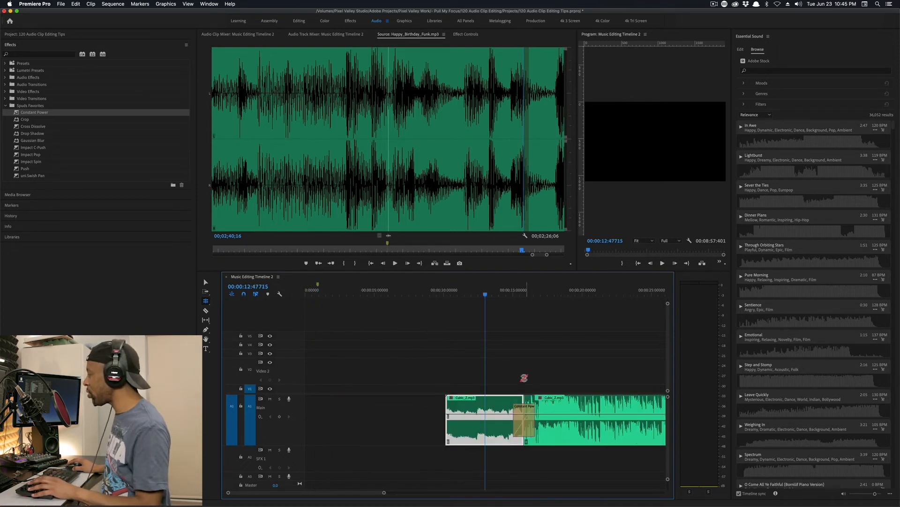
Roll the crossfaded cut in Cubic_2.mp3 earlier to about 00:00:13 and play across the join from about 00:00:10
{"action": "left_click_drag", "start_coordinate": [524, 399], "coordinate": [487, 398]}
{"action": "left_click_drag", "start_coordinate": [474, 294], "coordinate": [448, 296]}
{"action": "key", "text": "space"}
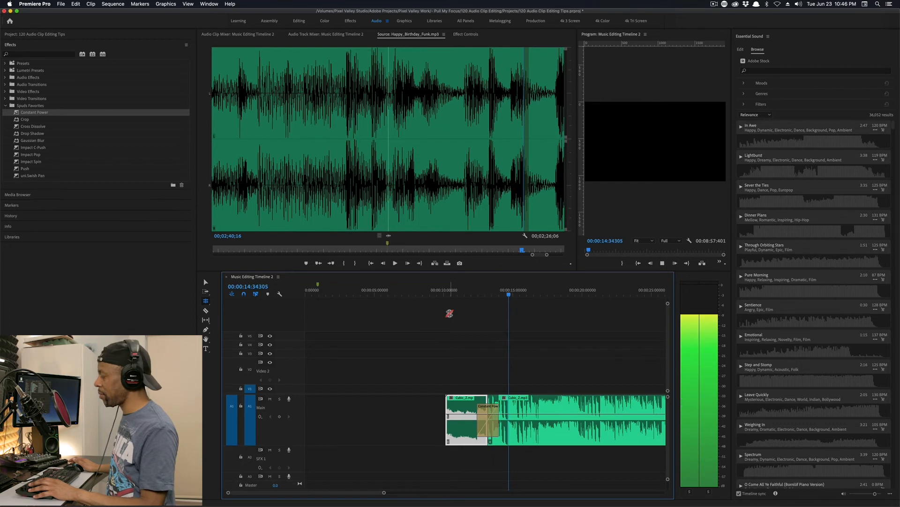
{"action": "key", "text": "space"}
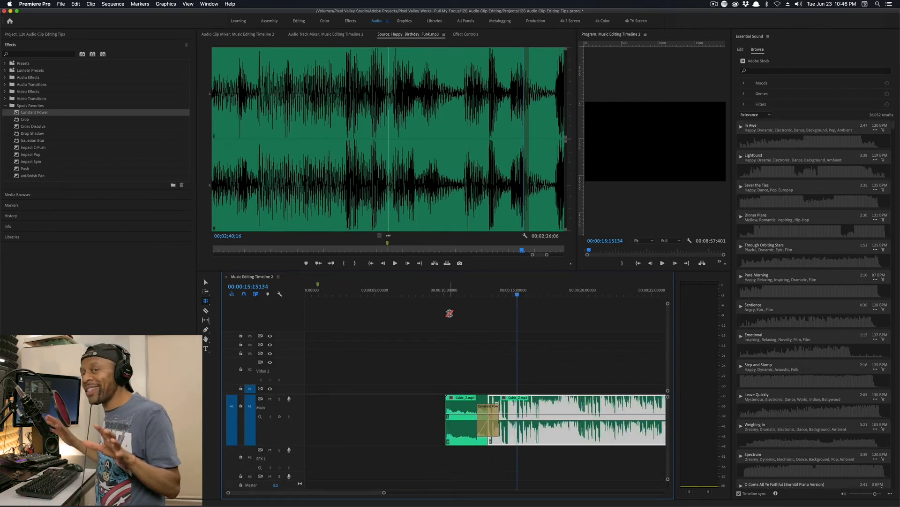
{"action": "left_click", "coordinate": [523, 295]}
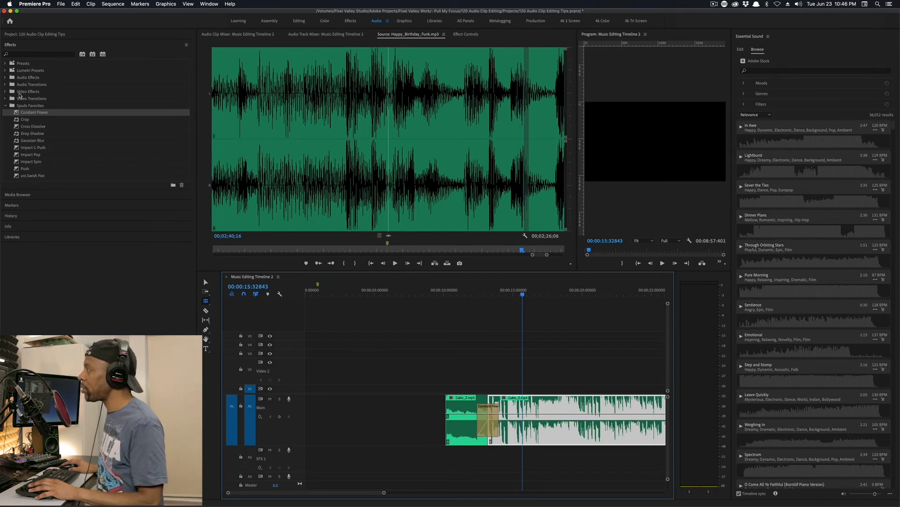
Switch to the Music Editing Timeline sequence and play the Everglow.mp3 edit across its crossfaded cuts, examining the shortened arrangement
{"action": "left_click_drag", "start_coordinate": [489, 332], "coordinate": [588, 332]}
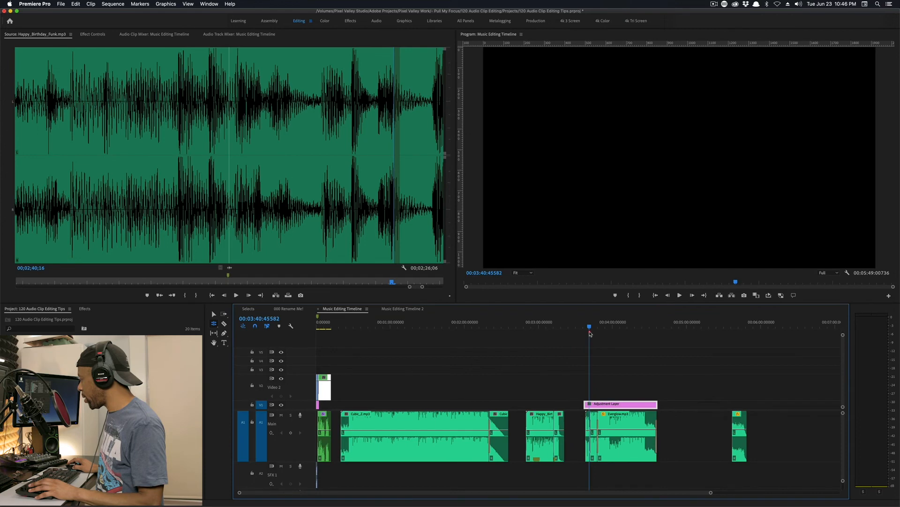
{"action": "key", "text": "space"}
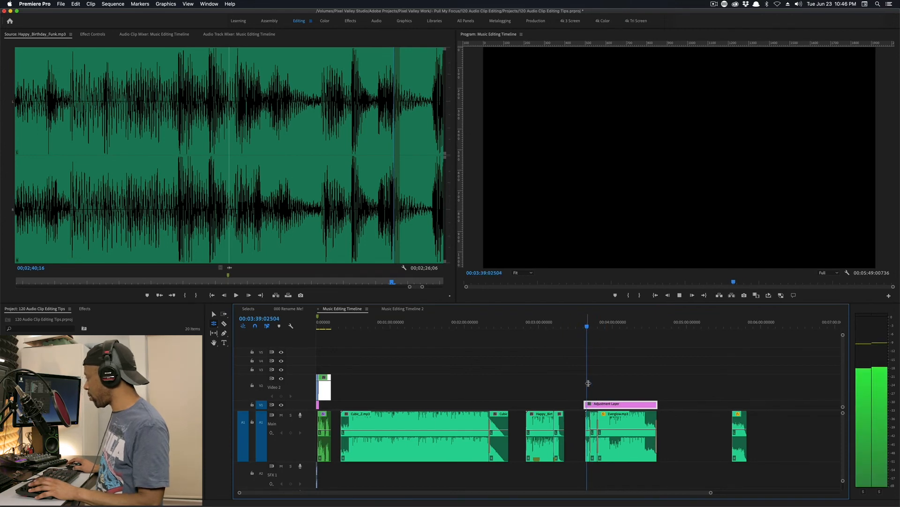
{"action": "key", "text": "equal"}
{"action": "key", "text": "equal"}
{"action": "key", "text": "equal"}
{"action": "key", "text": "equal"}
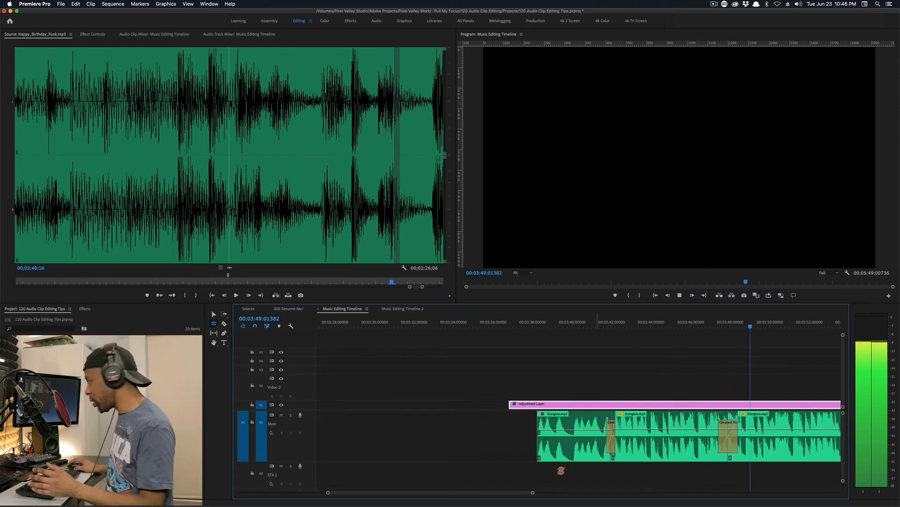
{"action": "left_click_drag", "start_coordinate": [477, 495], "coordinate": [489, 495]}
{"action": "key", "text": "minus"}
{"action": "key", "text": "minus"}
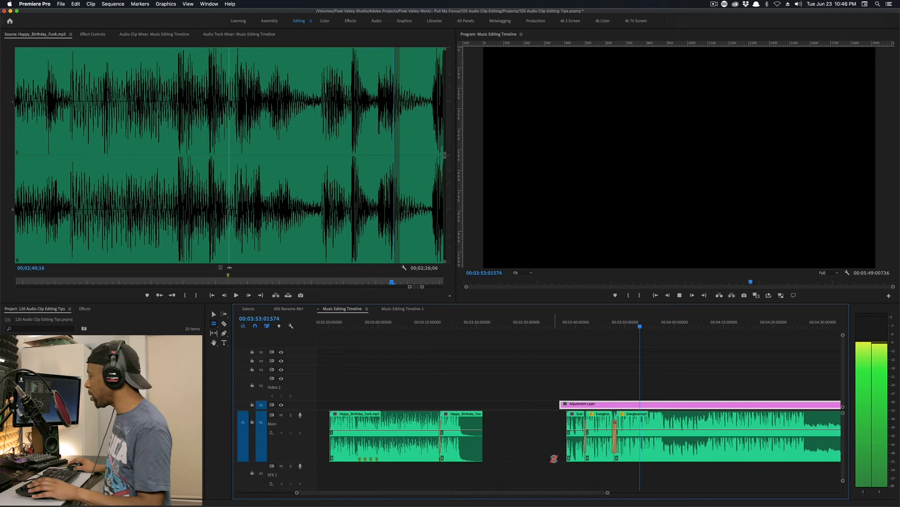
{"action": "key", "text": "space"}
{"action": "left_click_drag", "start_coordinate": [465, 493], "coordinate": [474, 494]}
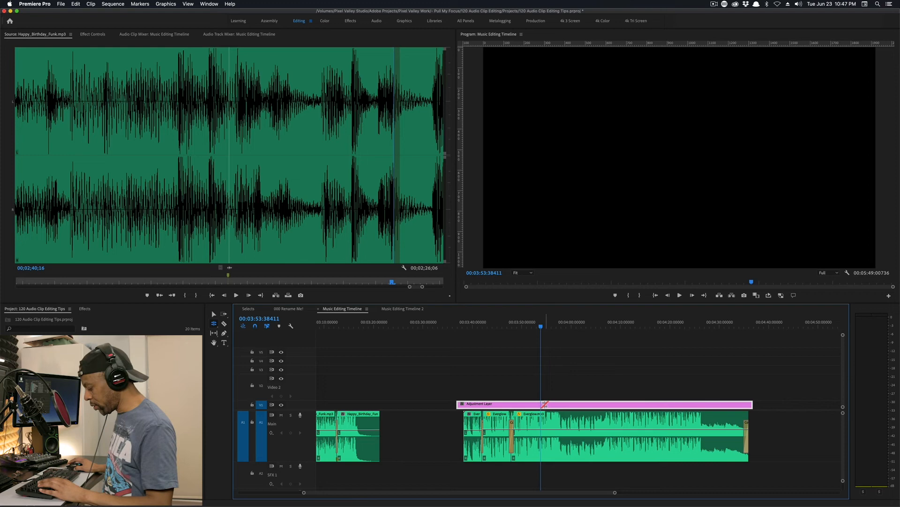
Return to the Selection tool, then turn Show Audio Time Units on and back off for Happy_Birthday_Funk.mp3 in the Source monitor
{"action": "key", "text": "v"}
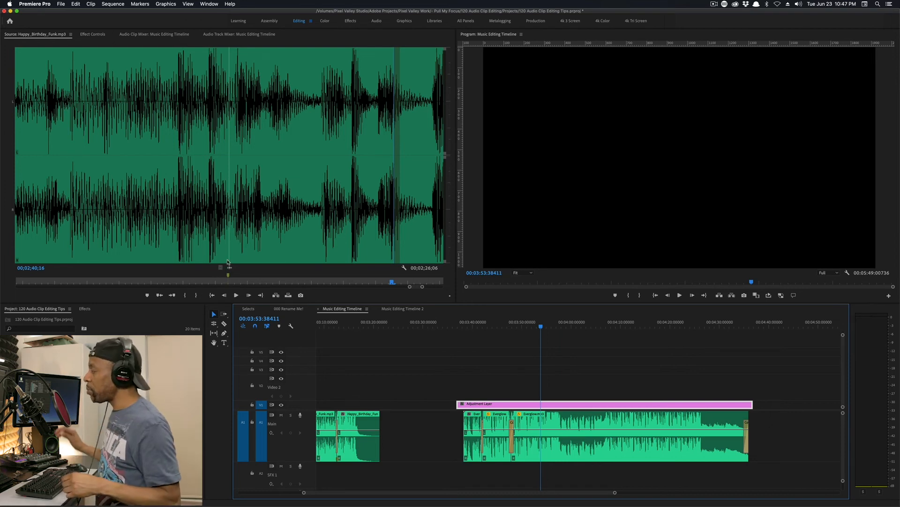
{"action": "left_click", "coordinate": [403, 269]}
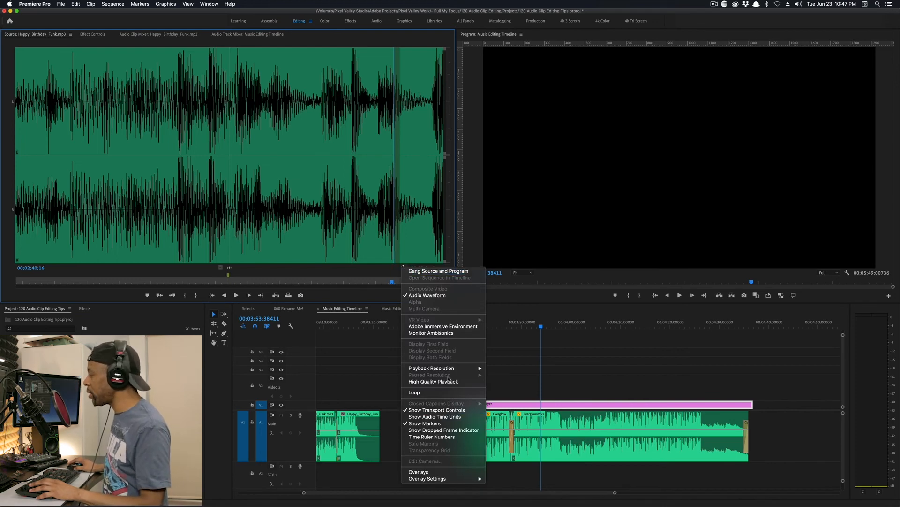
{"action": "left_click", "coordinate": [405, 269]}
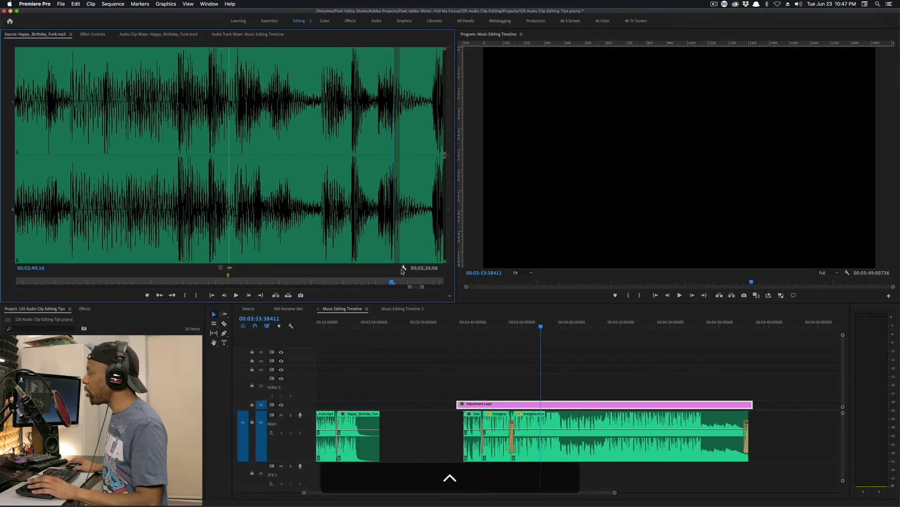
{"action": "left_click", "coordinate": [403, 270]}
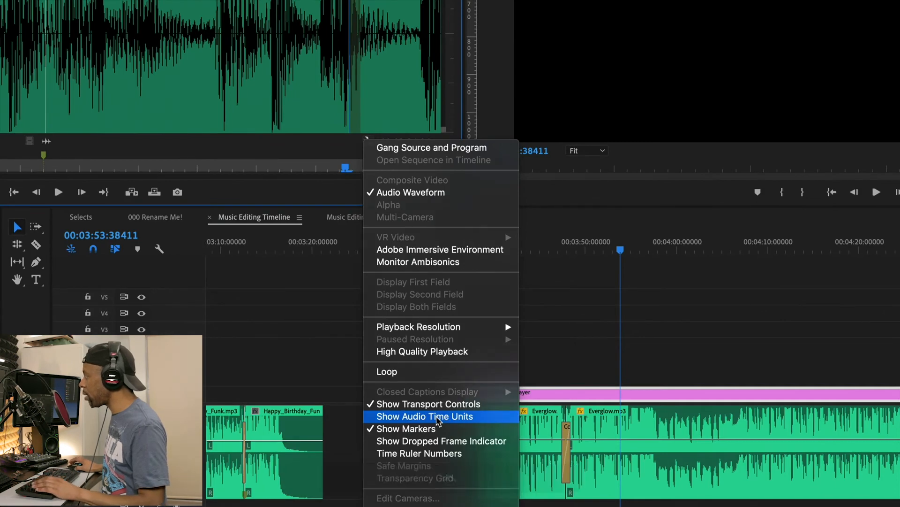
{"action": "left_click", "coordinate": [437, 418]}
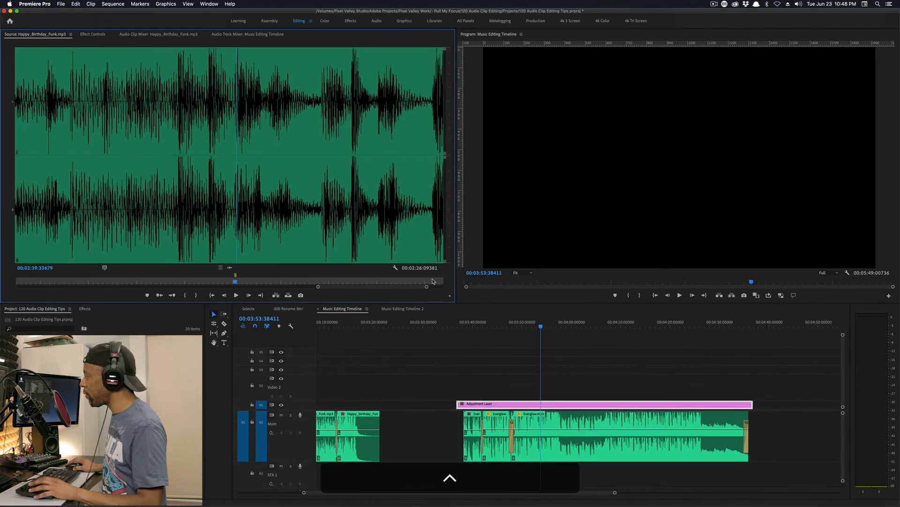
{"action": "right_click", "coordinate": [394, 268]}
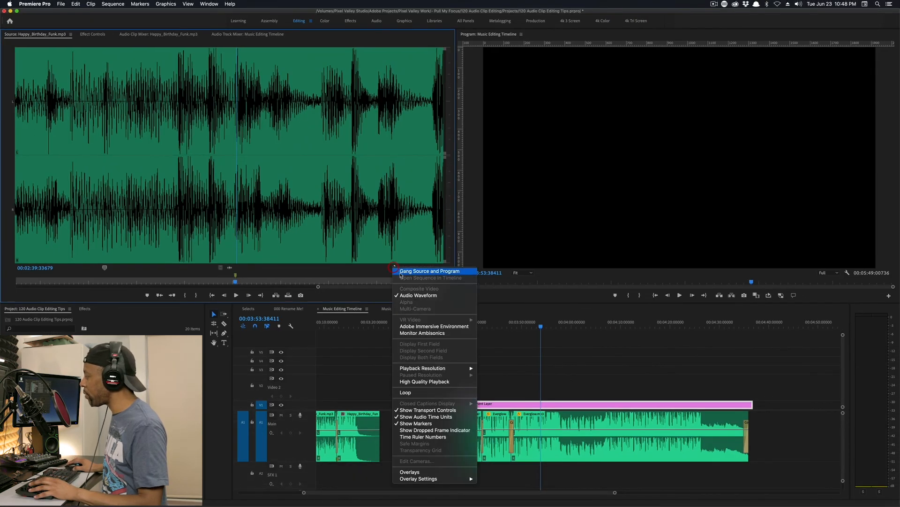
{"action": "left_click", "coordinate": [427, 416]}
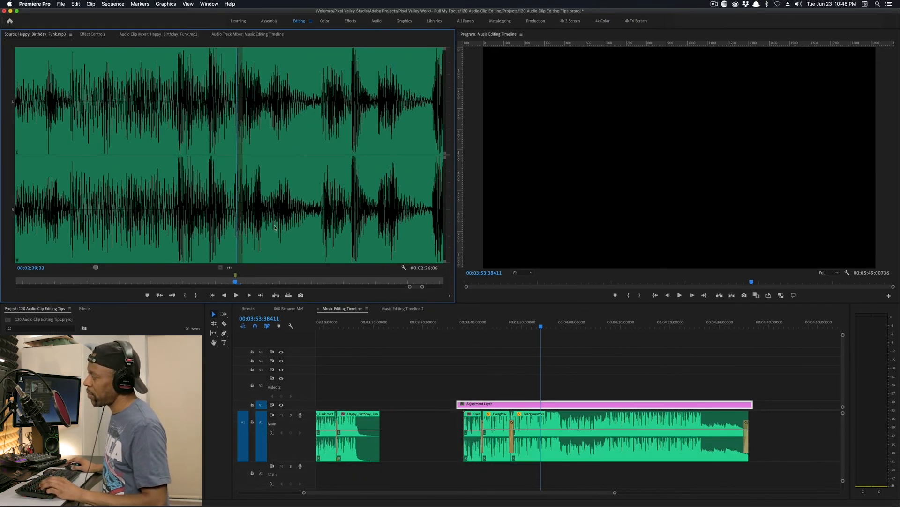